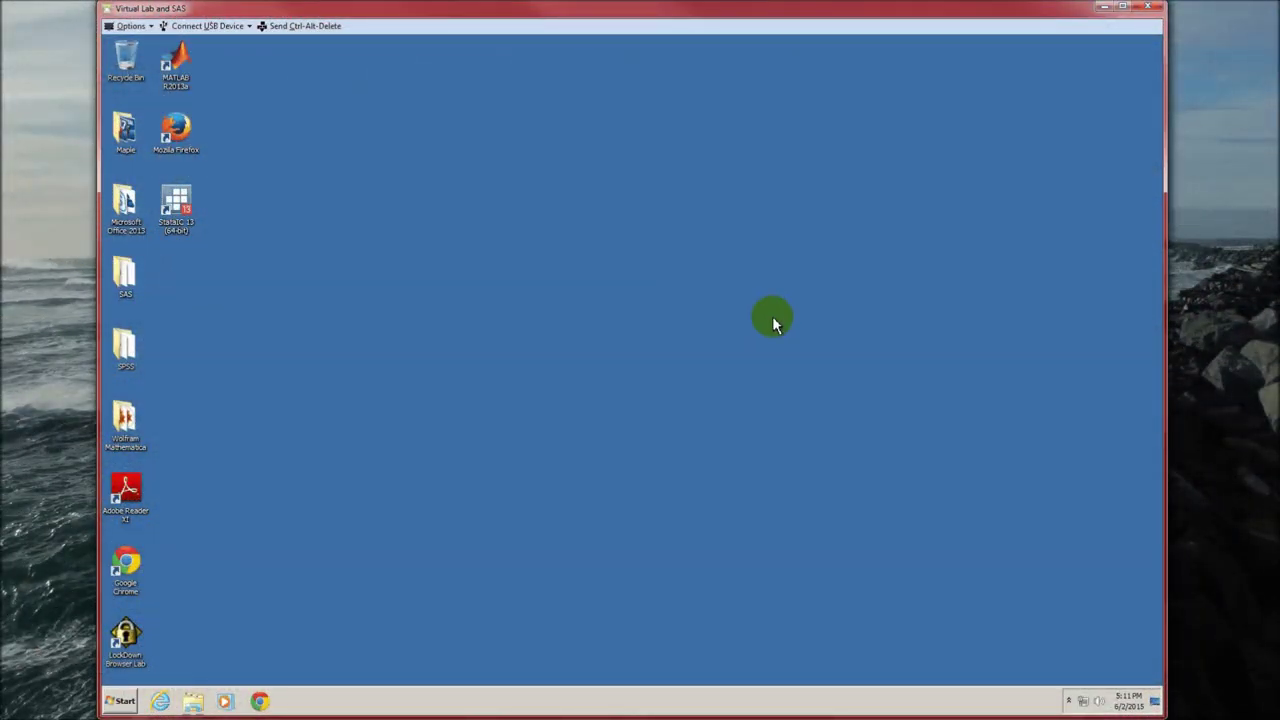
Step: Launch SAS 9.4 (English) from the SAS folder on the desktop
double_click(125, 277)
double_click(450, 272)
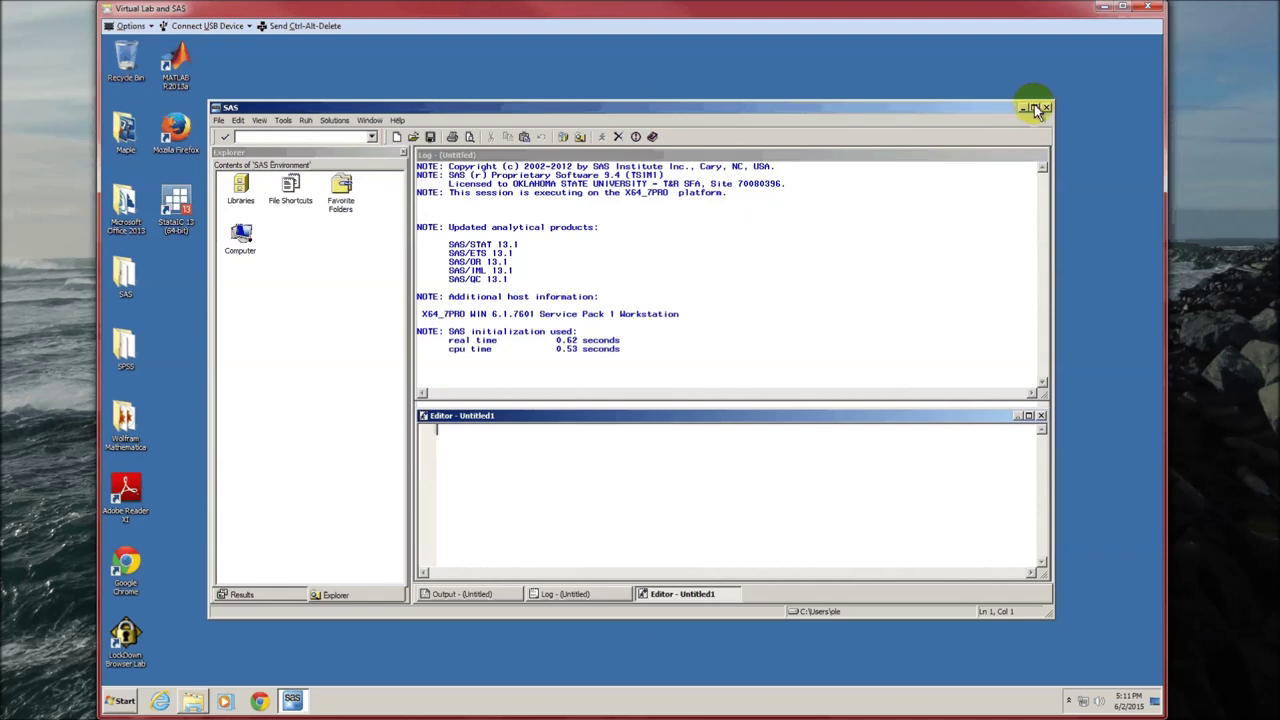
Step: Maximize SAS, then paste and submit the code that imports statgrades into statData and prints it
left_click(1034, 107)
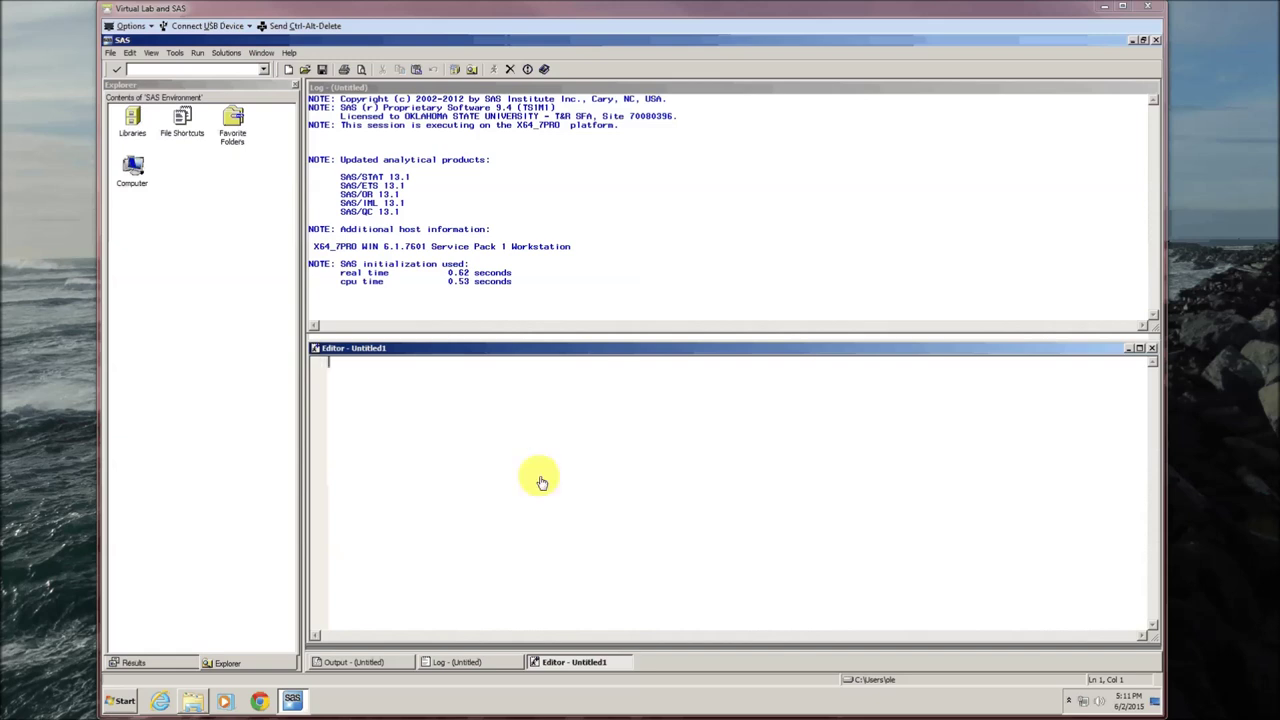
type("/* Import the data */  FILENAME datafile url 'http://rfs.kvasaheim.com/data/statgrades.csv';  DATA statData;   INFILE datafile delimiter=\",\" dsd firstobs=2;   INPUT id grade gender $ gpa SATmath age college $ ;   gpaPctLn = log(gpa/4);  TITLE1 \"Data: Grades for STAT5013\";  PROC PRINT data=statData; run;")
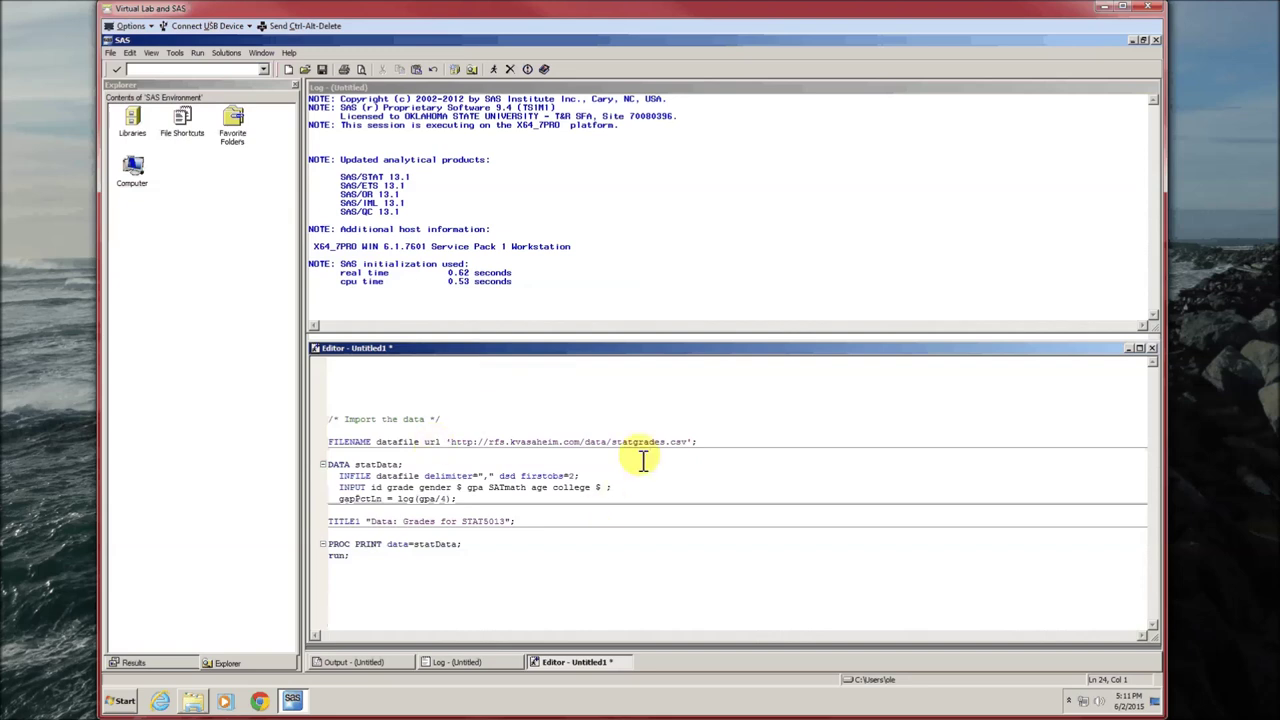
left_click_drag(335, 566, 325, 430)
key("F3")
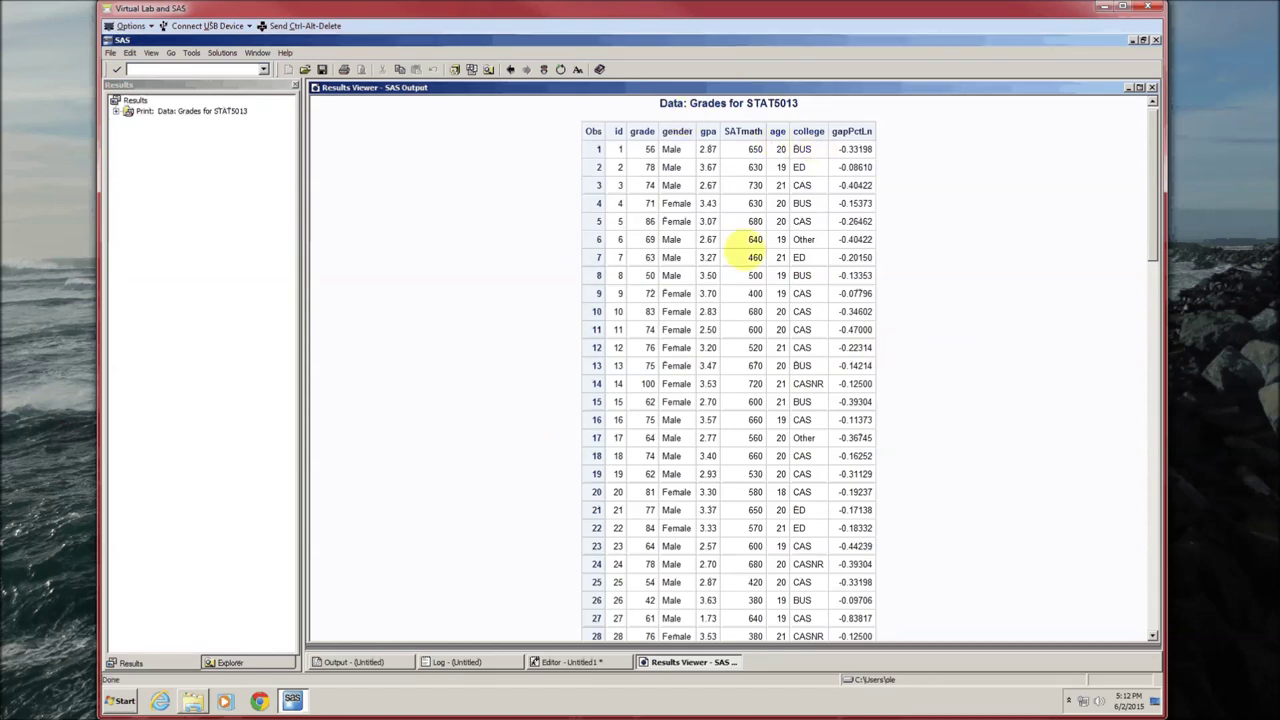
Step: Close the printed output and confirm in the log that 100 observations and 8 variables were read
scroll(749, 423, "down", 10)
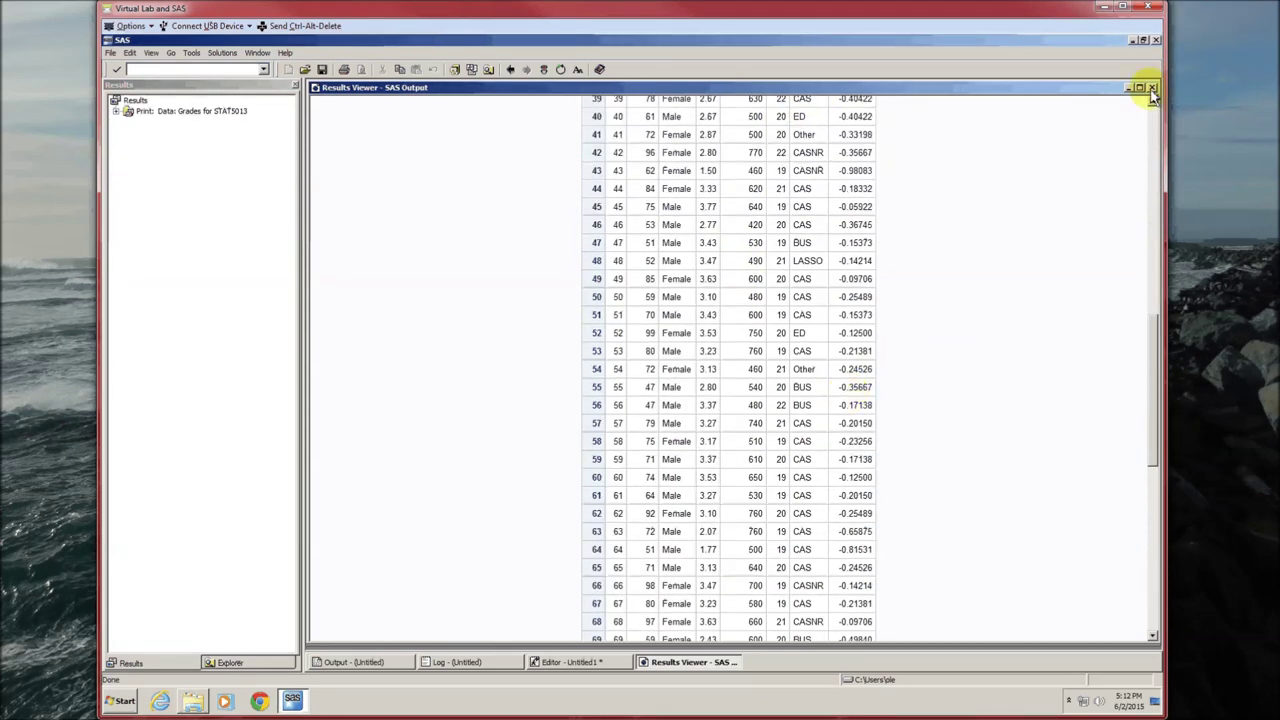
left_click(1152, 87)
left_click(387, 193)
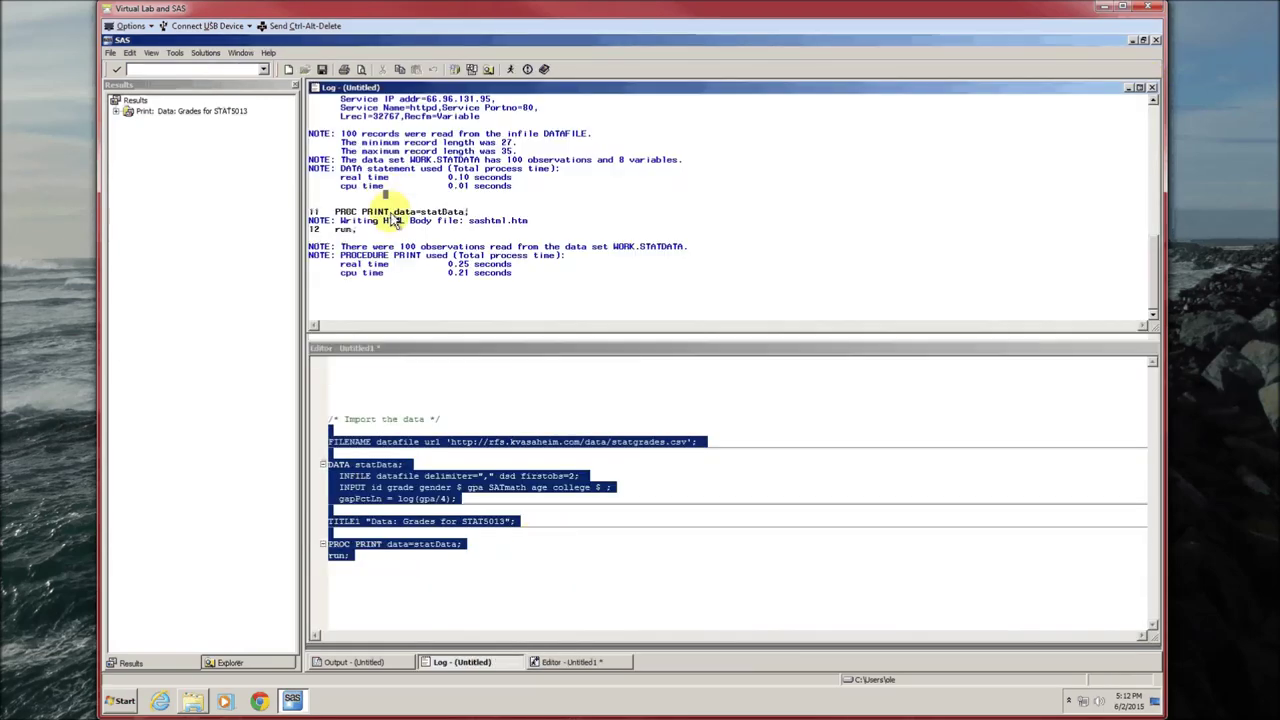
scroll(390, 200, "up", 10)
scroll(400, 216, "down", 10)
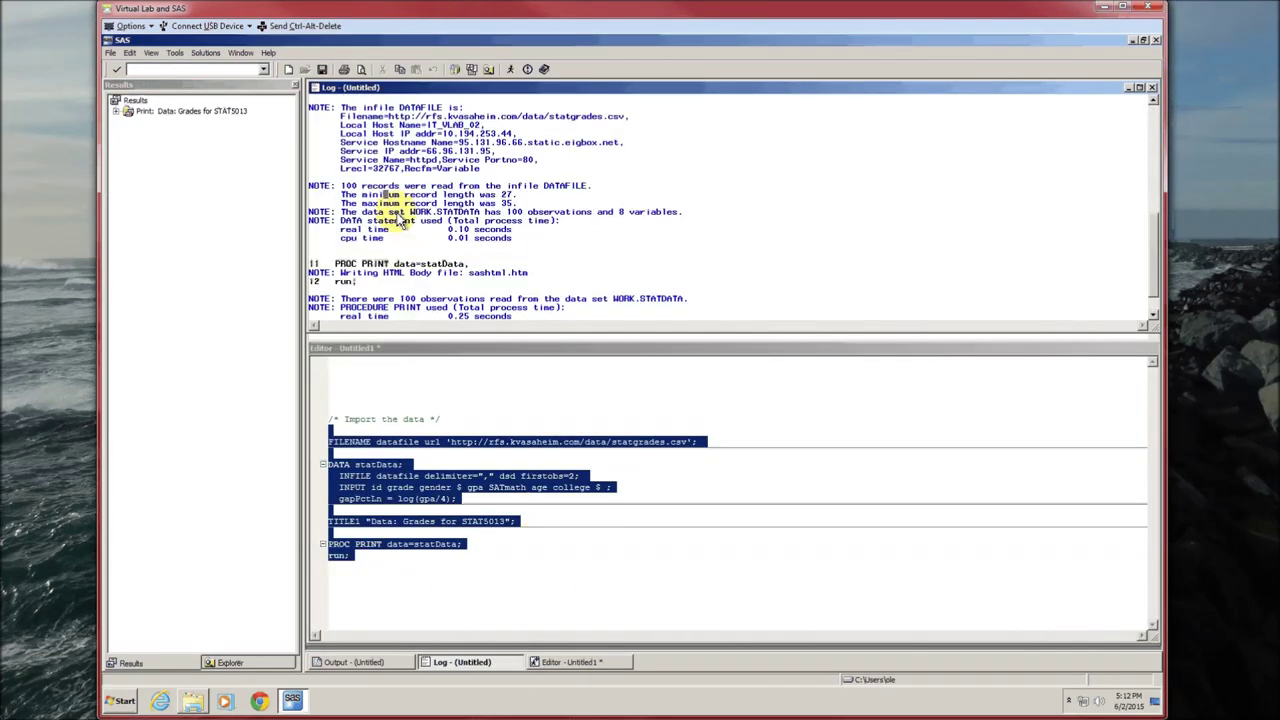
left_click(403, 605)
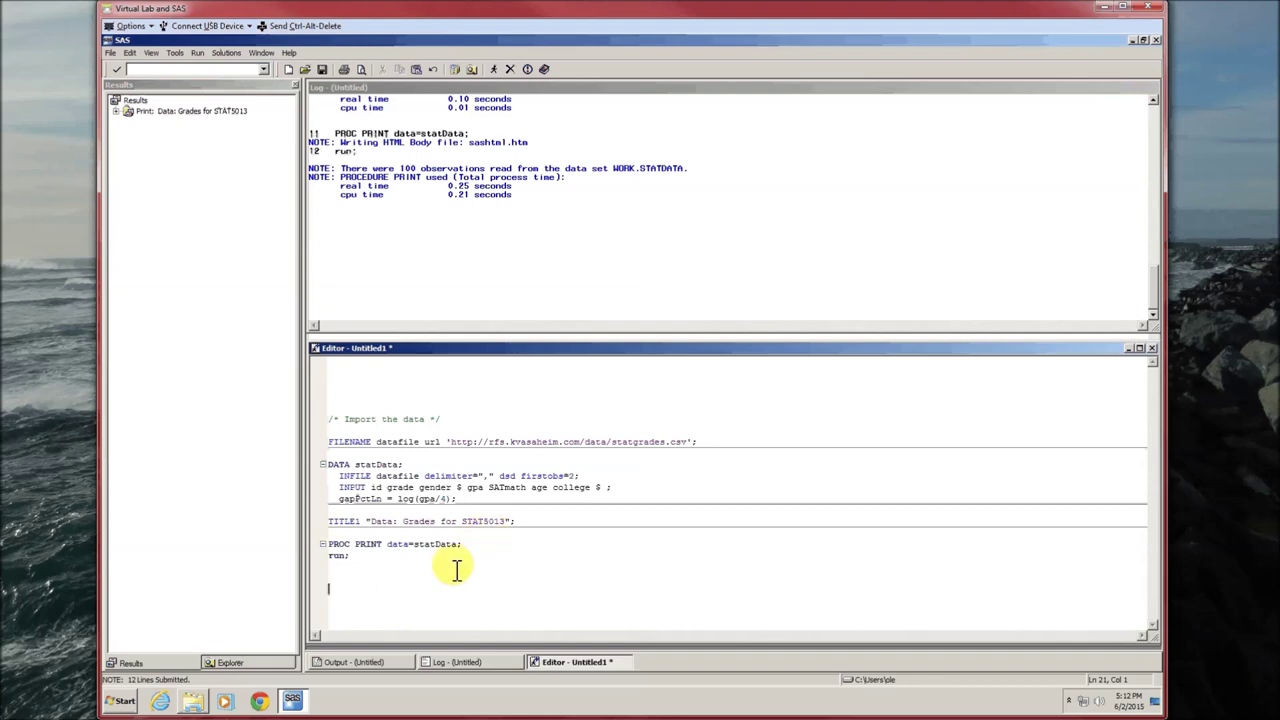
Step: Paste a PROC GCHART data=statData; HBAR college; run; step below the PROC PRINT step
key("Return")
key("Return")
key("Return")
key("Return")
key("Return")
key("Return")
key("Return")
key("Return")
key("Return")
key("Return")
key("Return")
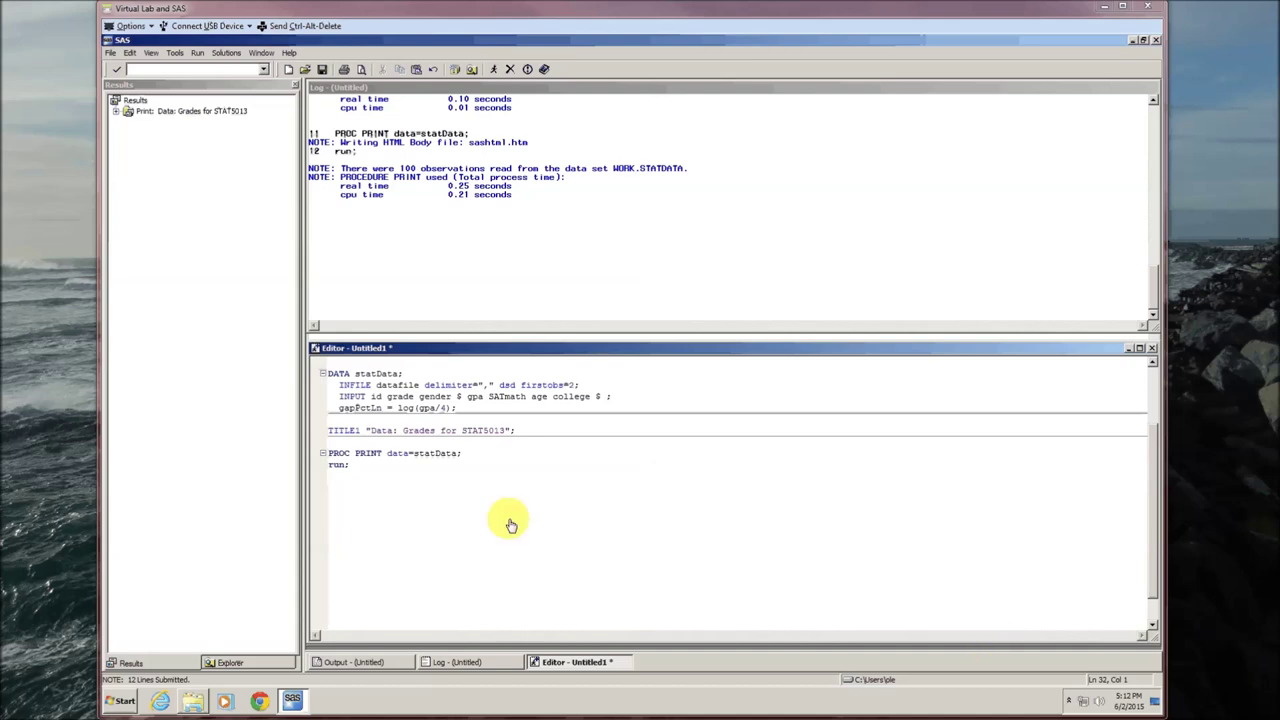
left_click(443, 517)
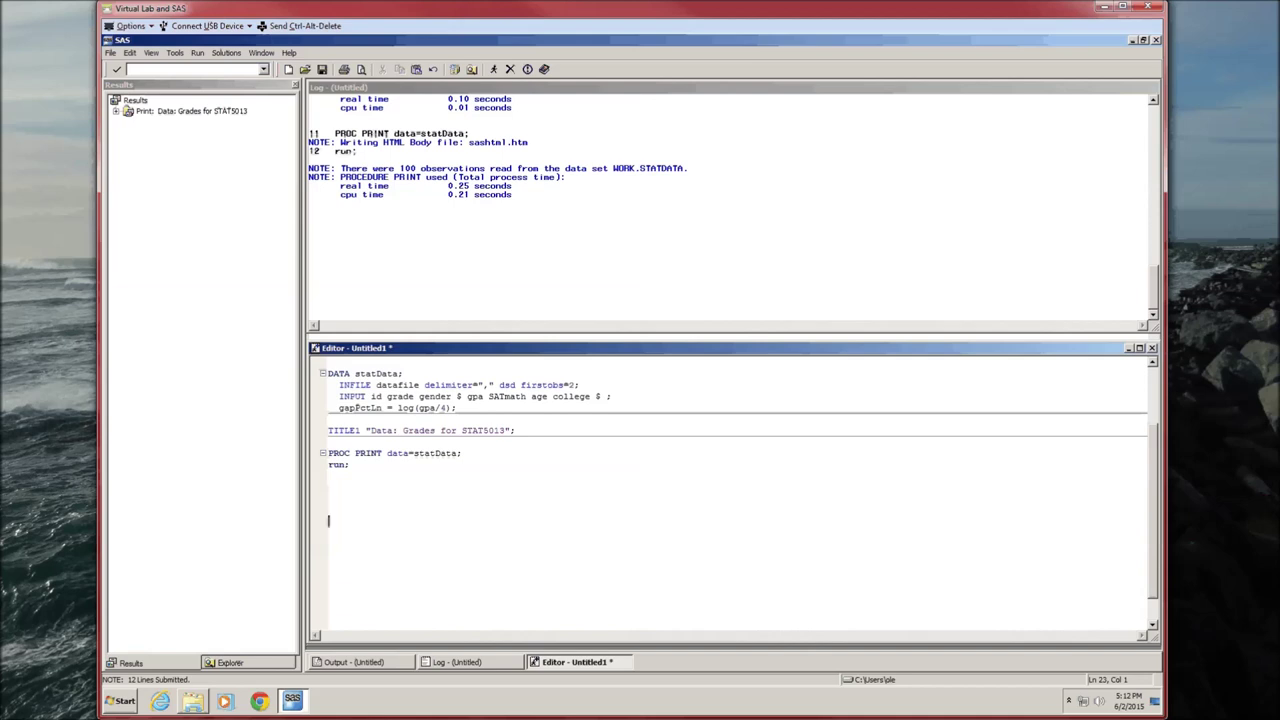
type("PROC GCHART data=statData;    HBAR college; run;")
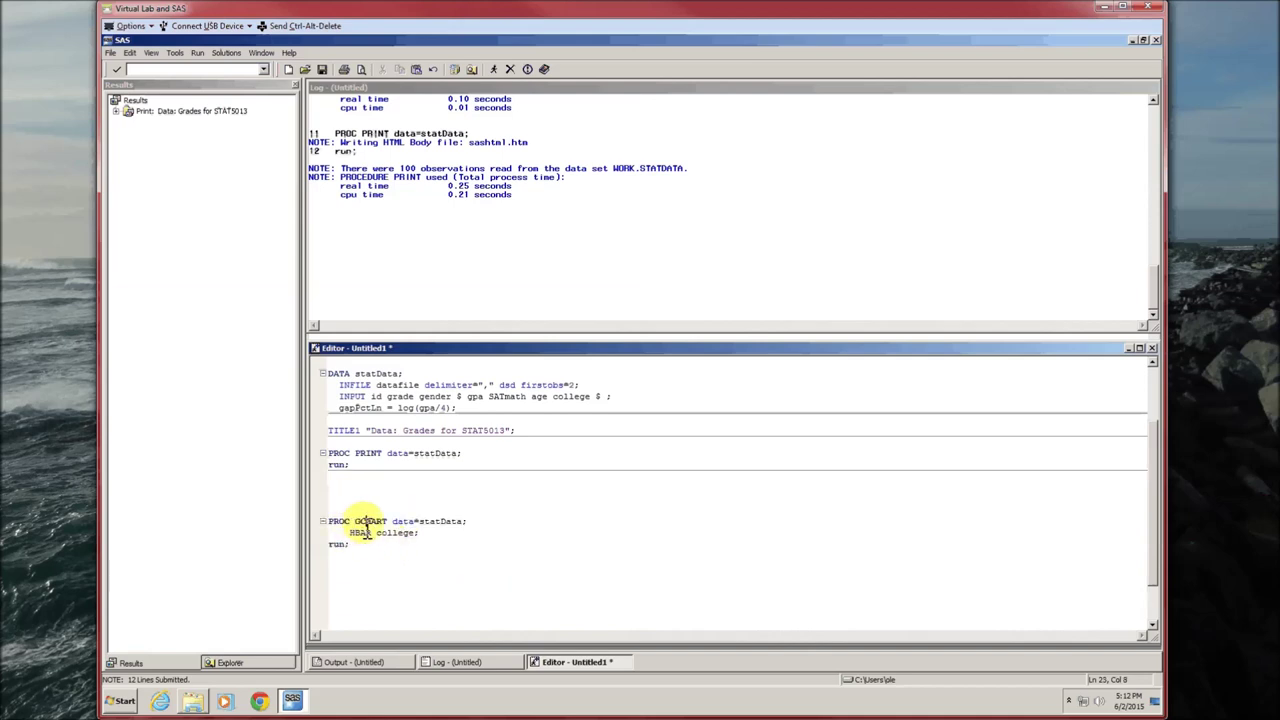
Step: Highlight the data=statData, HBAR and college parts, then submit the GCHART step
double_click(403, 521)
left_click_drag(403, 521, 466, 521)
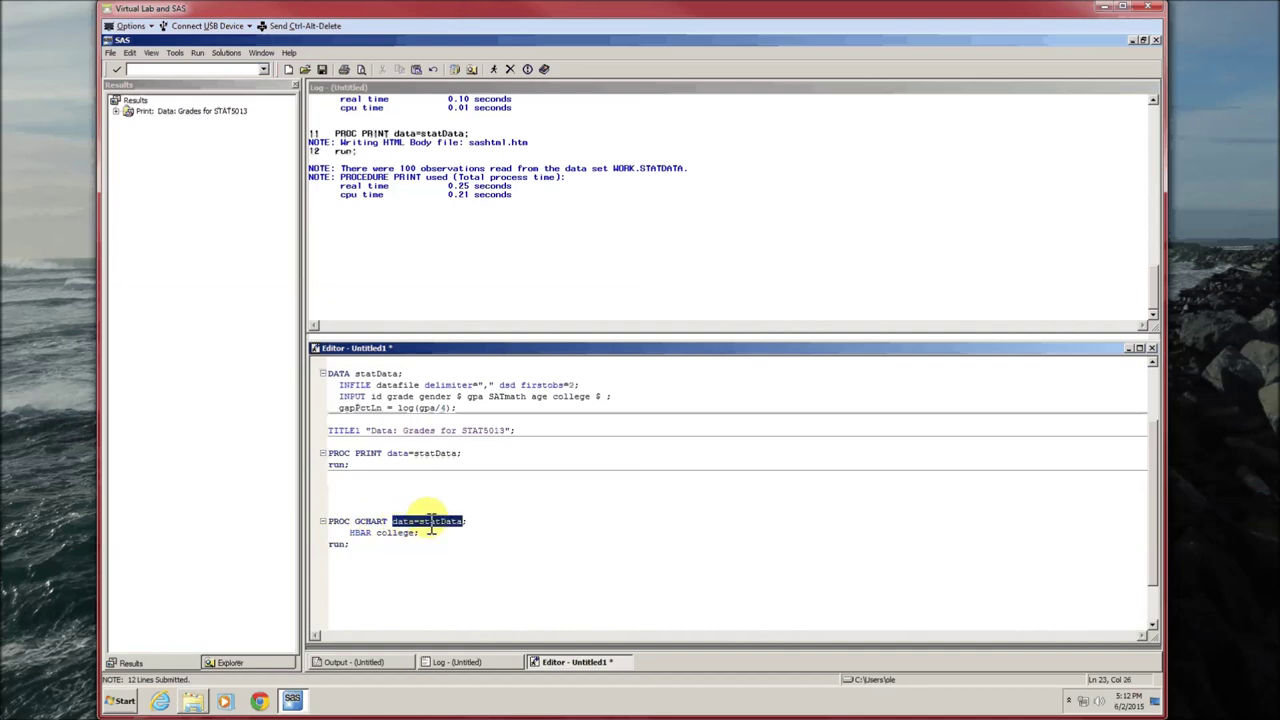
left_click(420, 533)
double_click(360, 533)
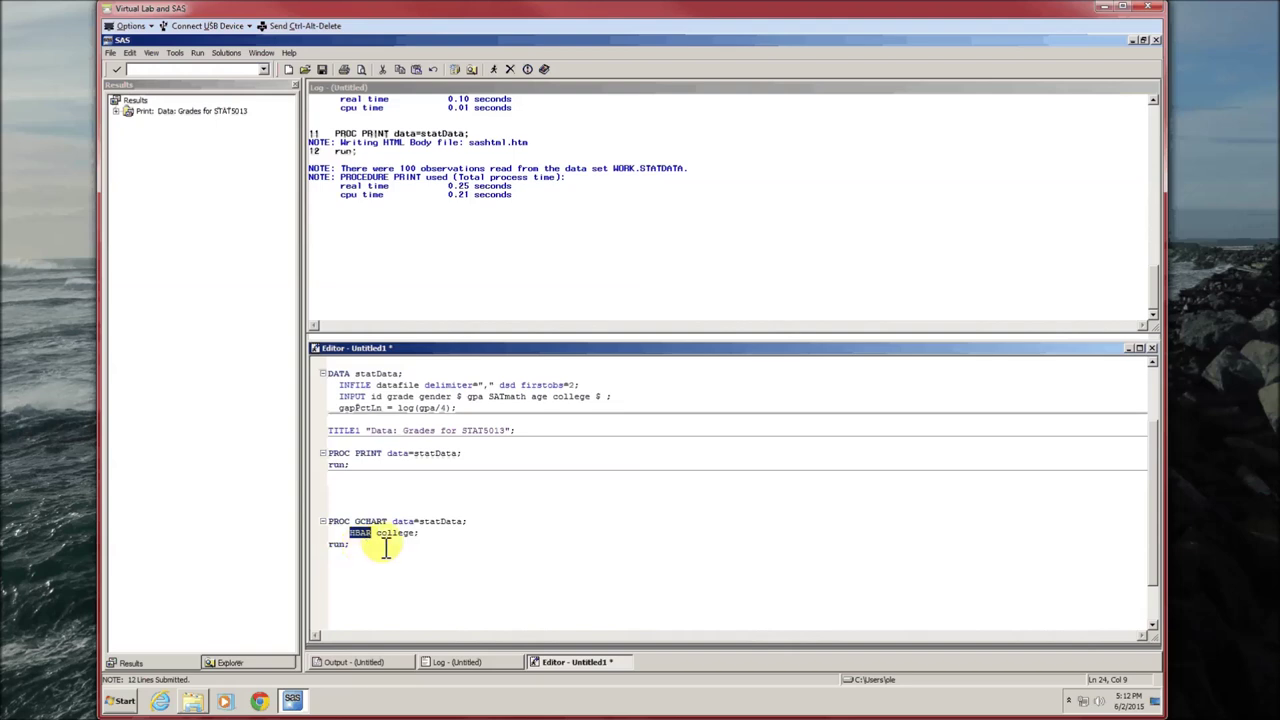
double_click(402, 534)
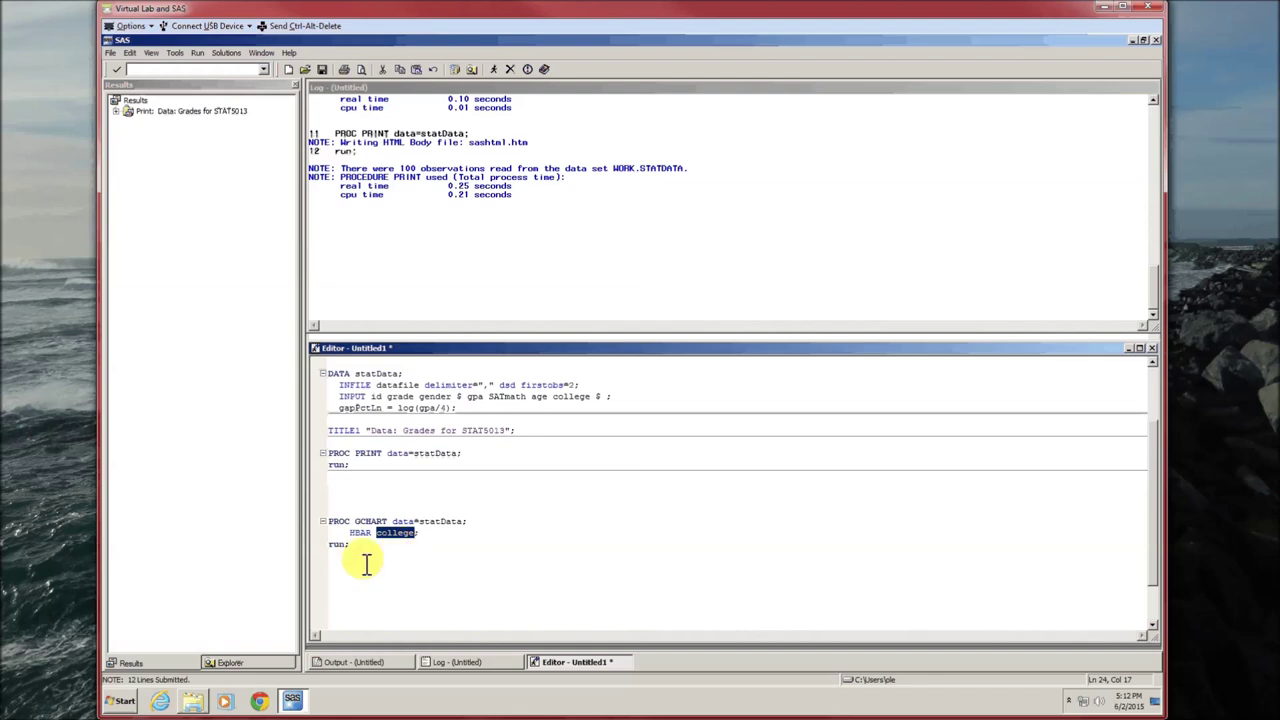
left_click_drag(350, 545, 328, 520)
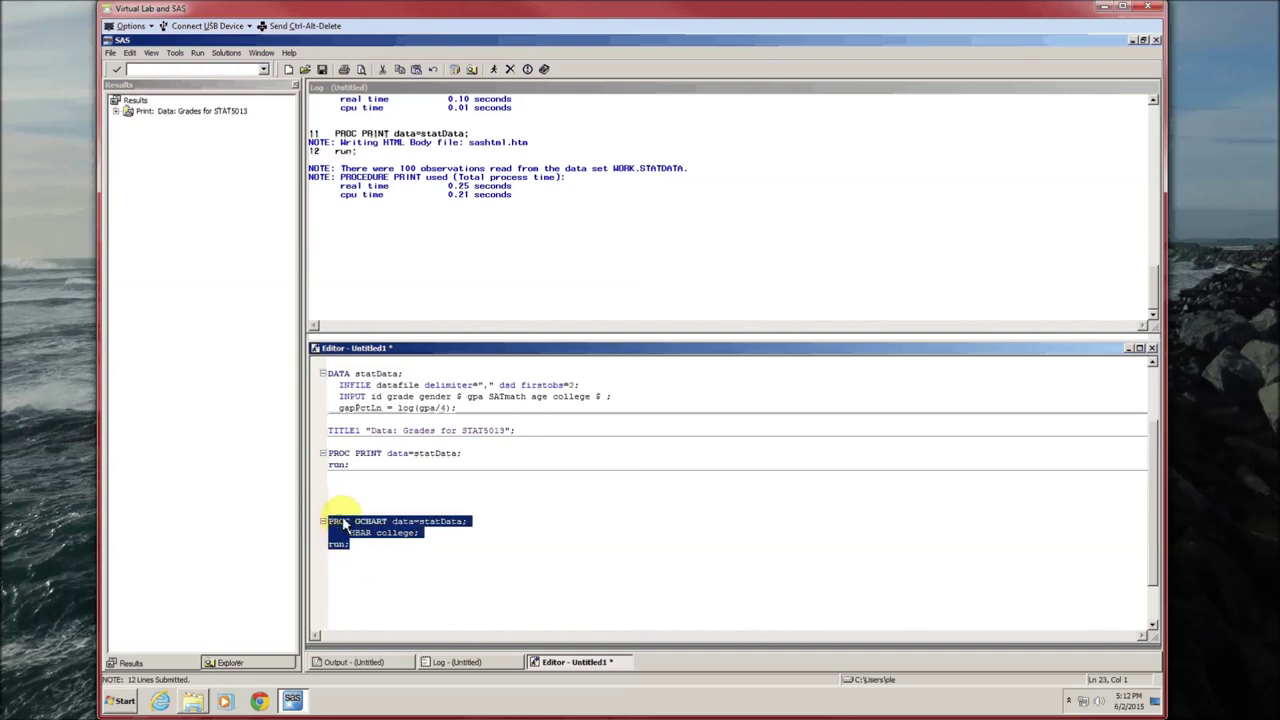
key("F3")
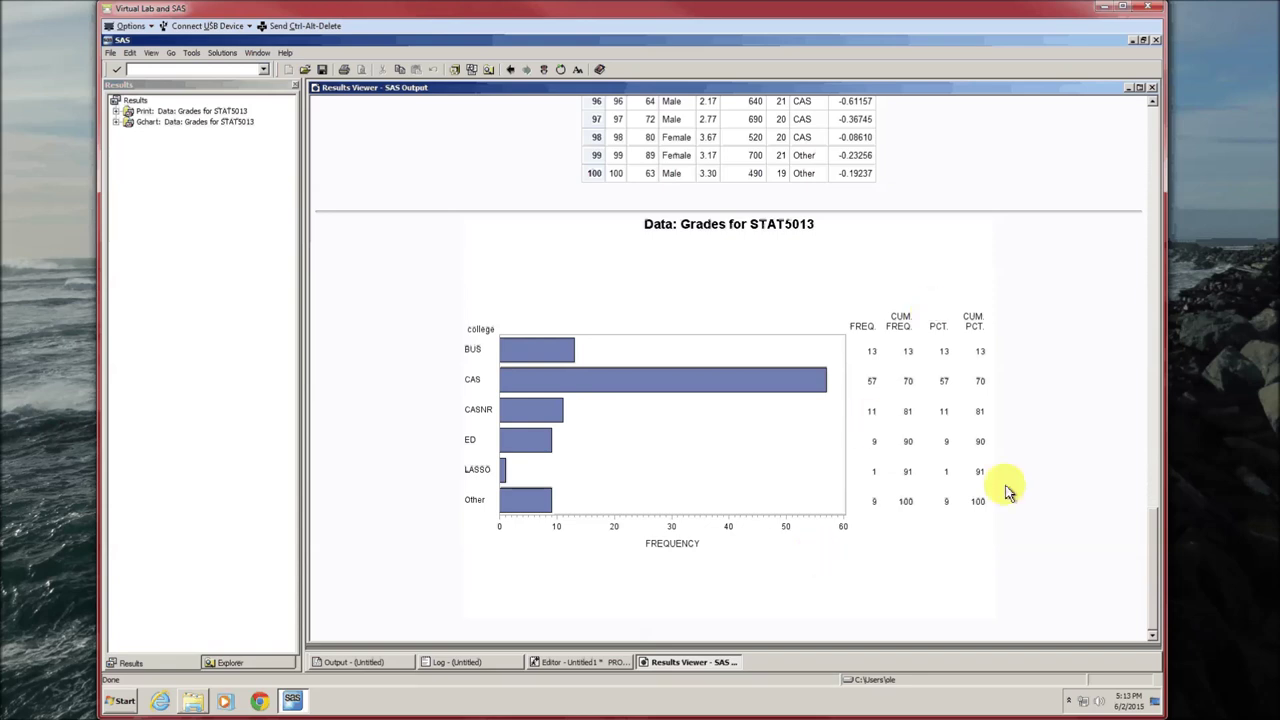
Step: Add '/ nostats' after HBAR college and rerun to get a bar chart without the frequency table
left_click(1151, 89)
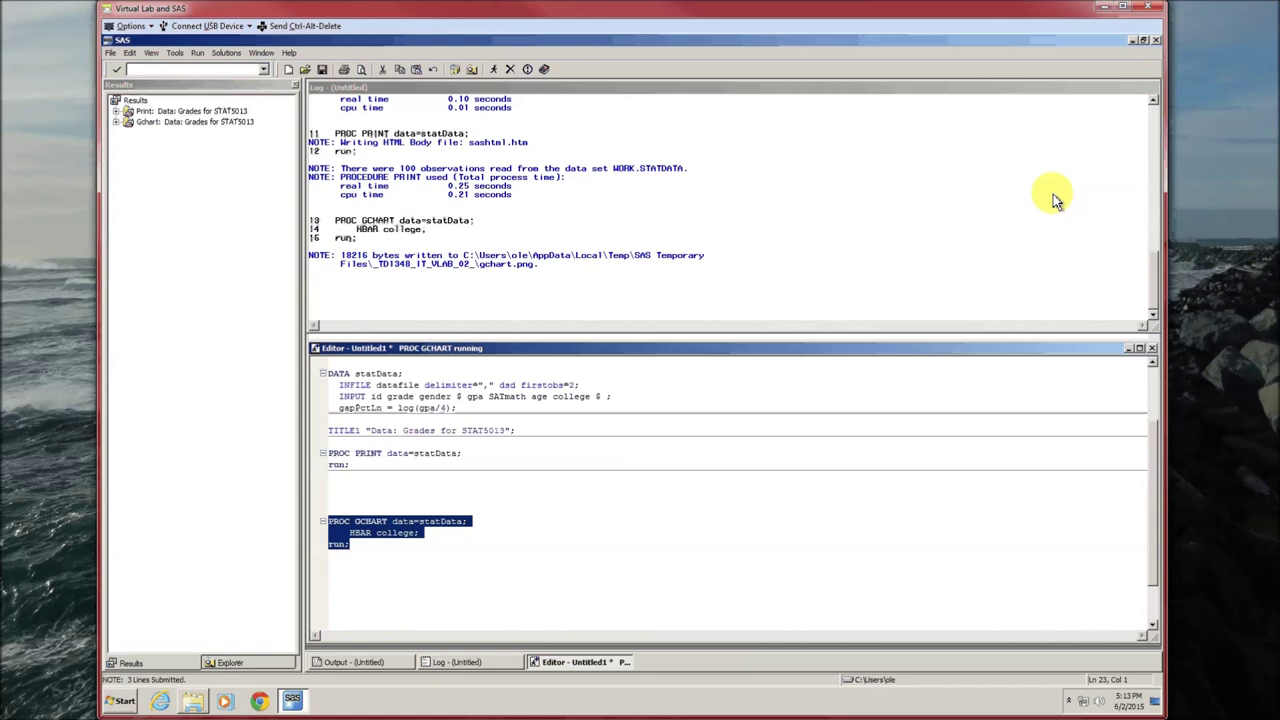
left_click(418, 533)
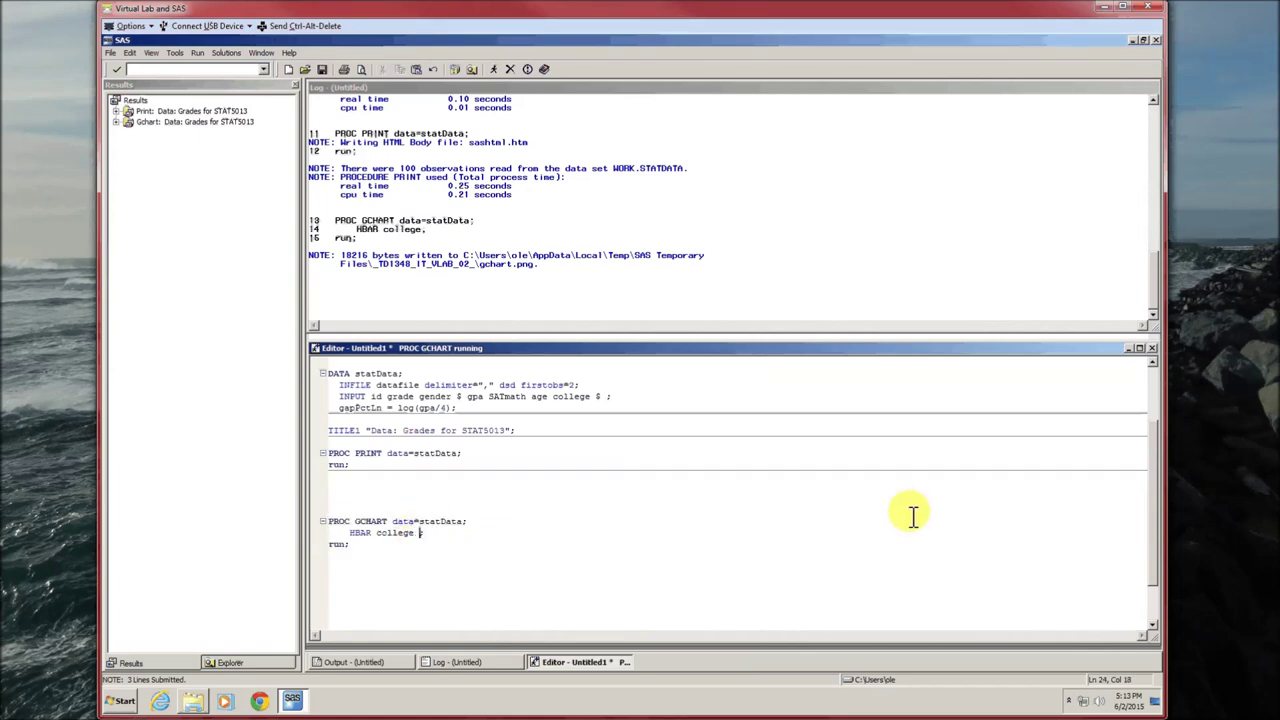
type("/ nostats;")
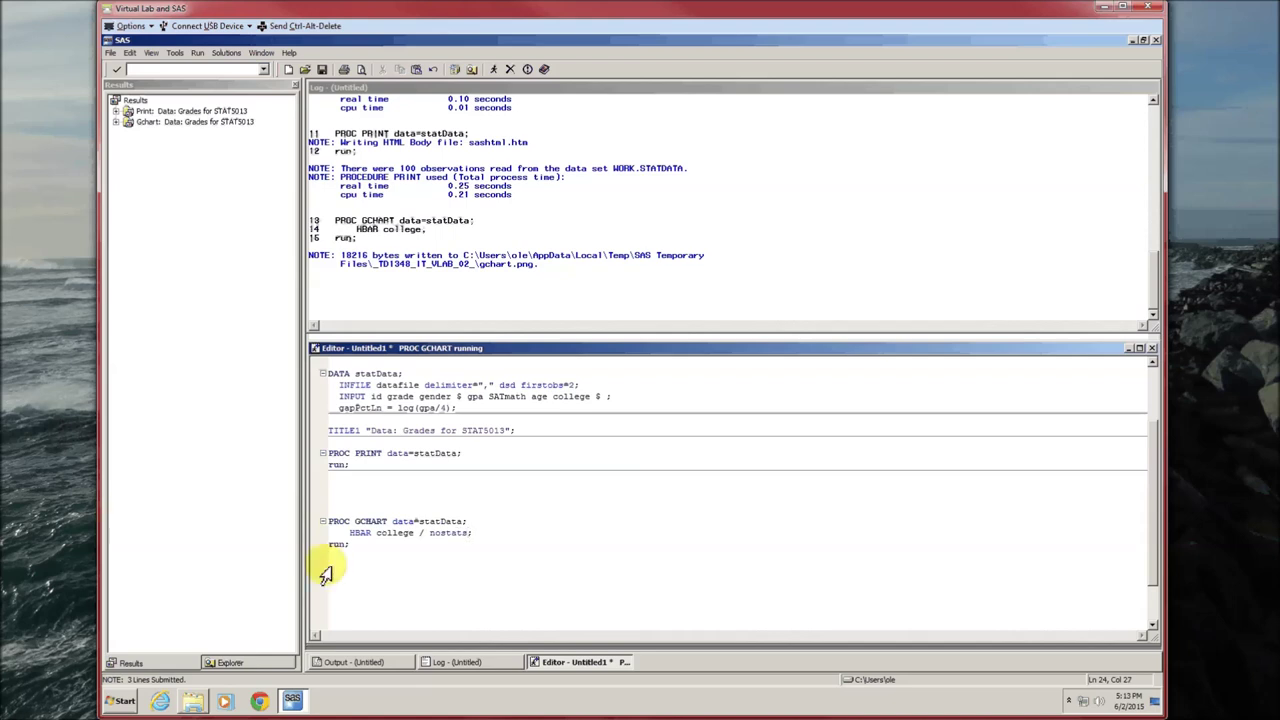
left_click_drag(352, 544, 330, 529)
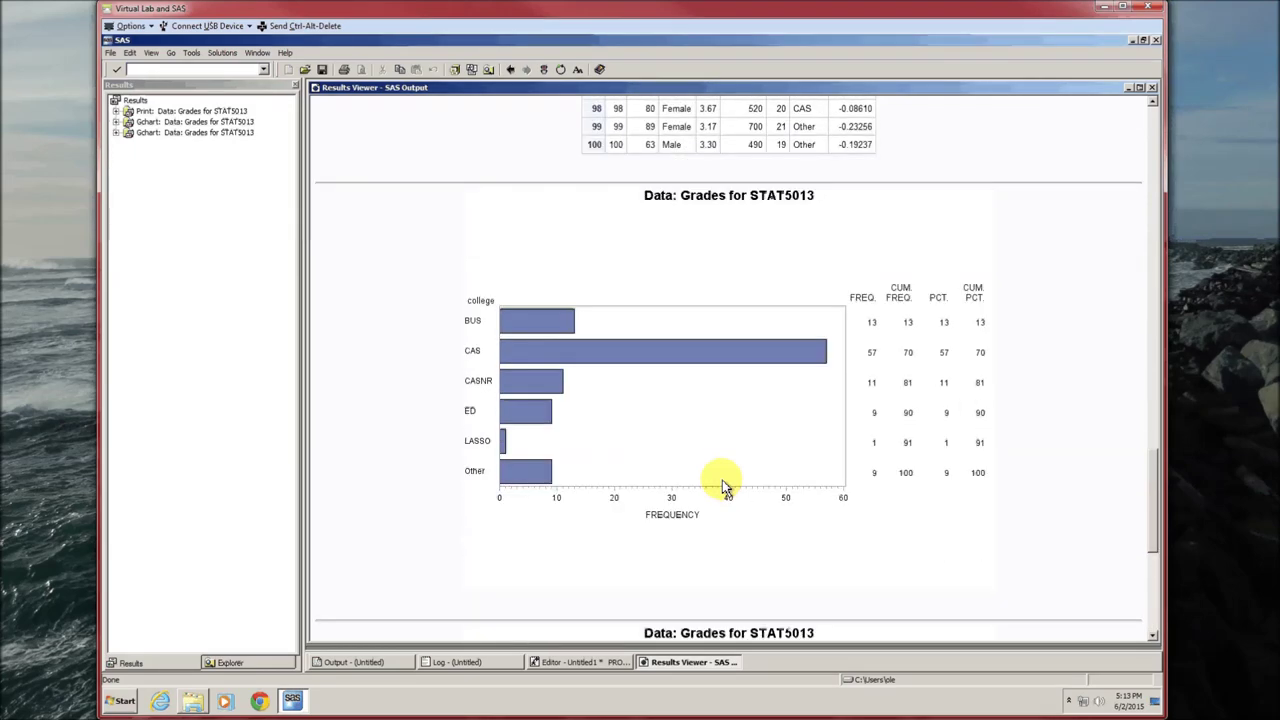
scroll(722, 480, "down", 5)
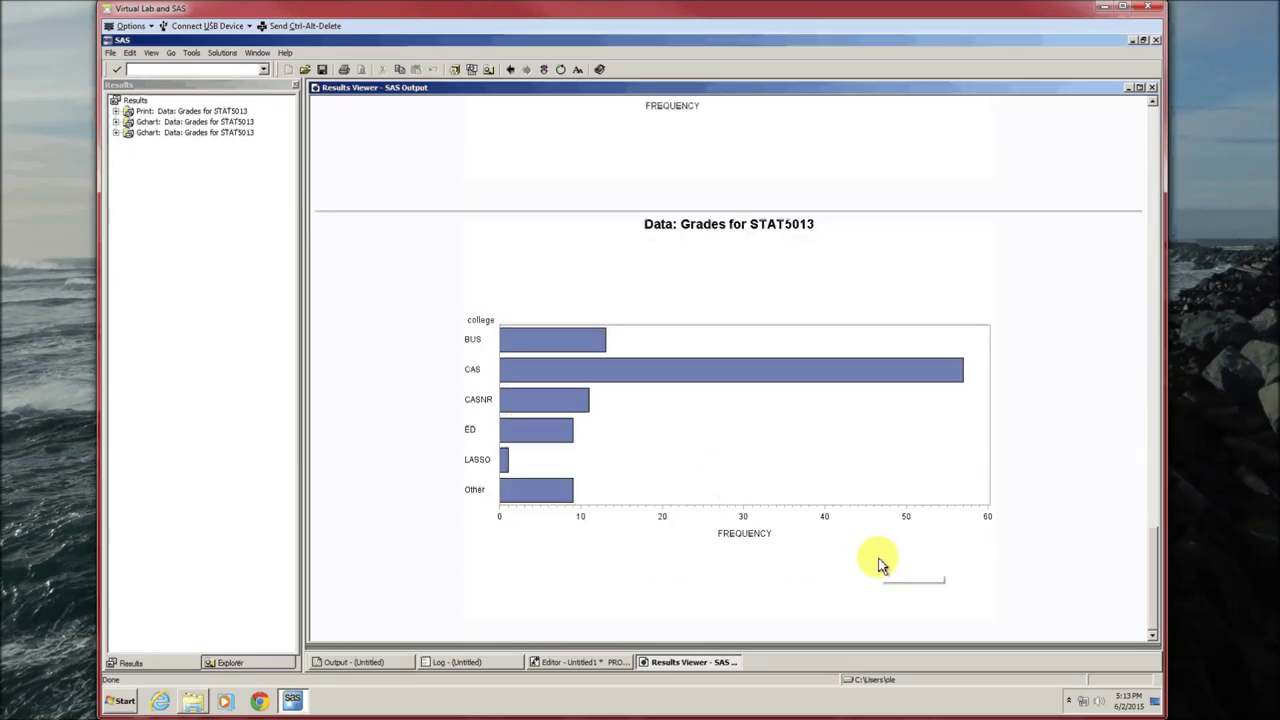
scroll(1071, 540, "up", 4)
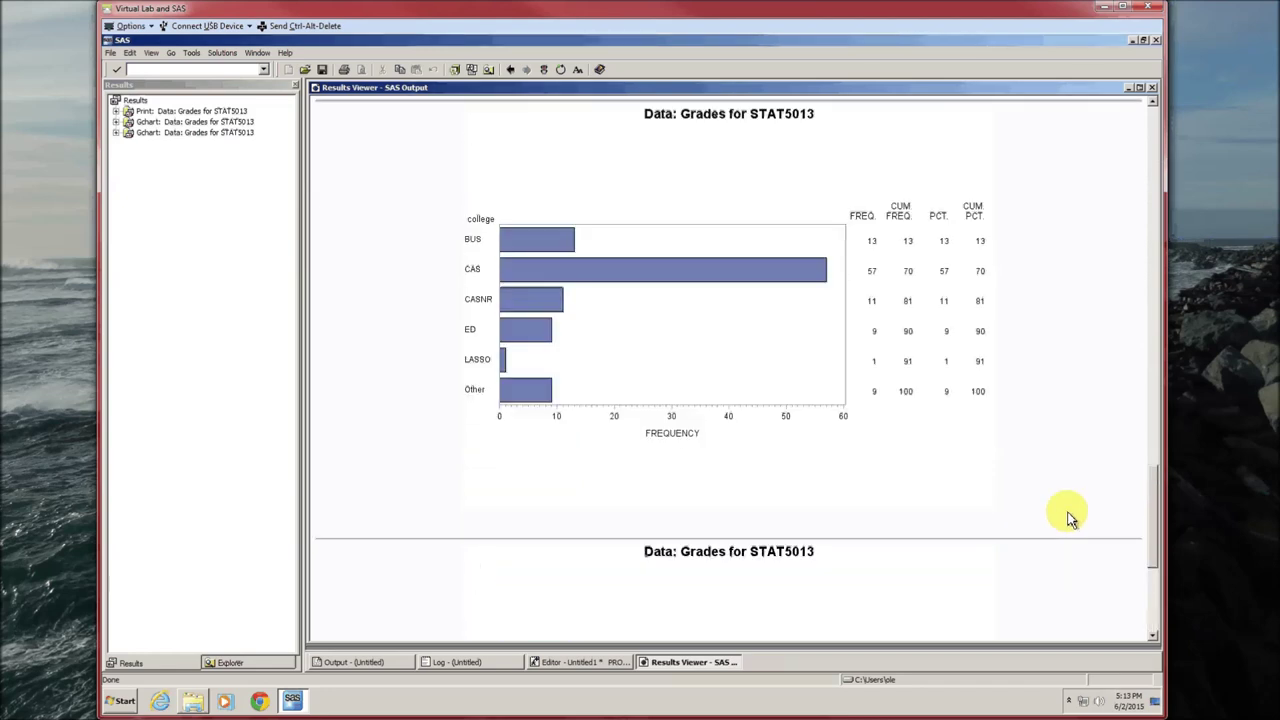
scroll(1071, 518, "down", 4)
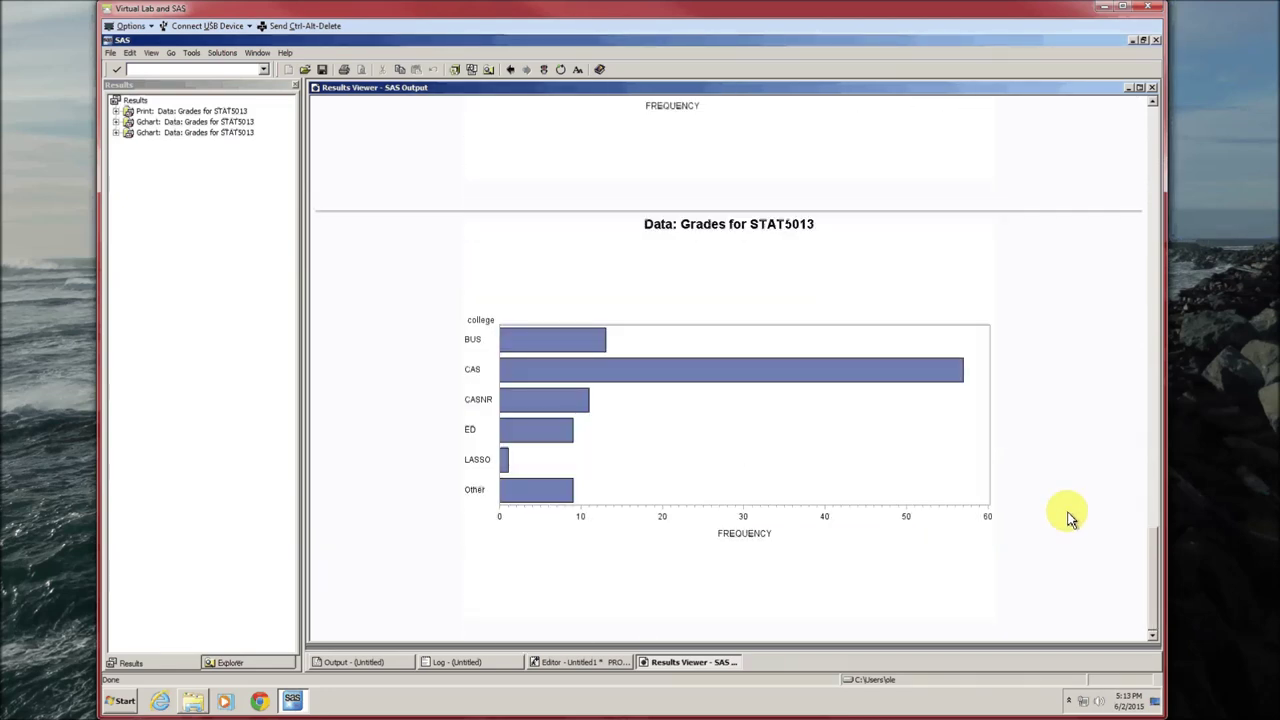
left_click(1152, 87)
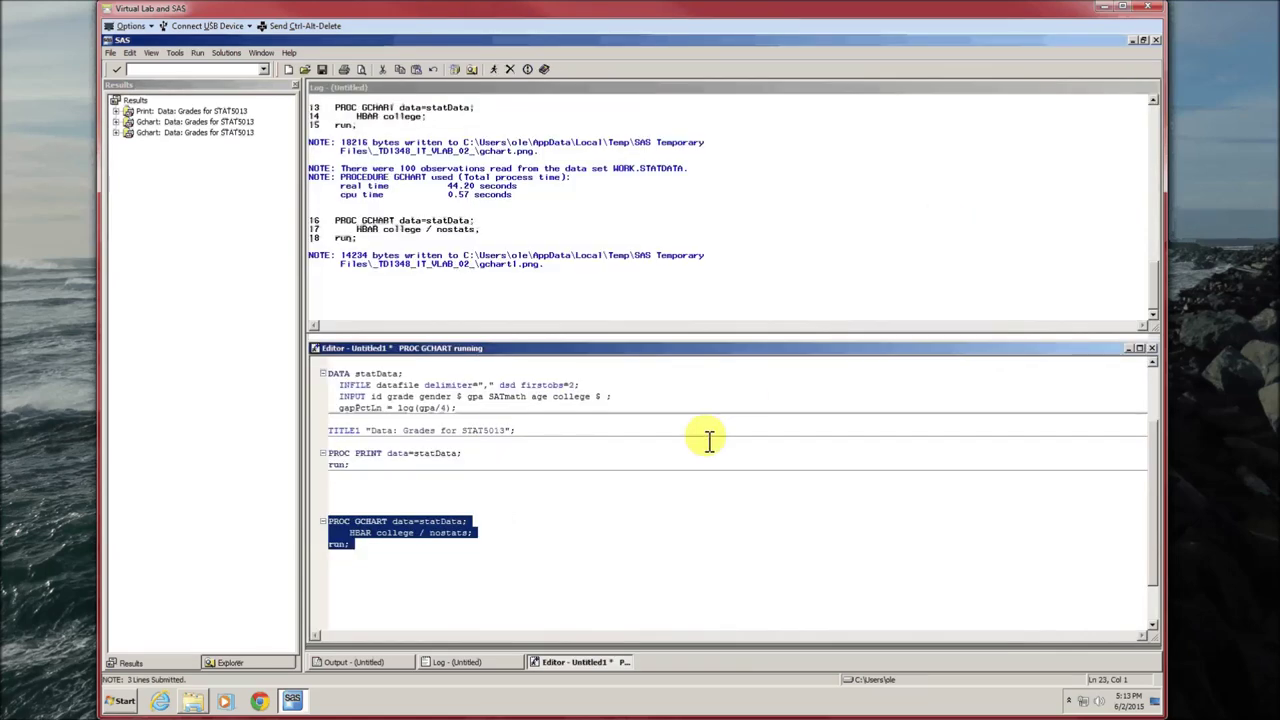
Step: Add group=gender to the HBAR statement and rerun the college bar chart grouped by gender
left_click(470, 532)
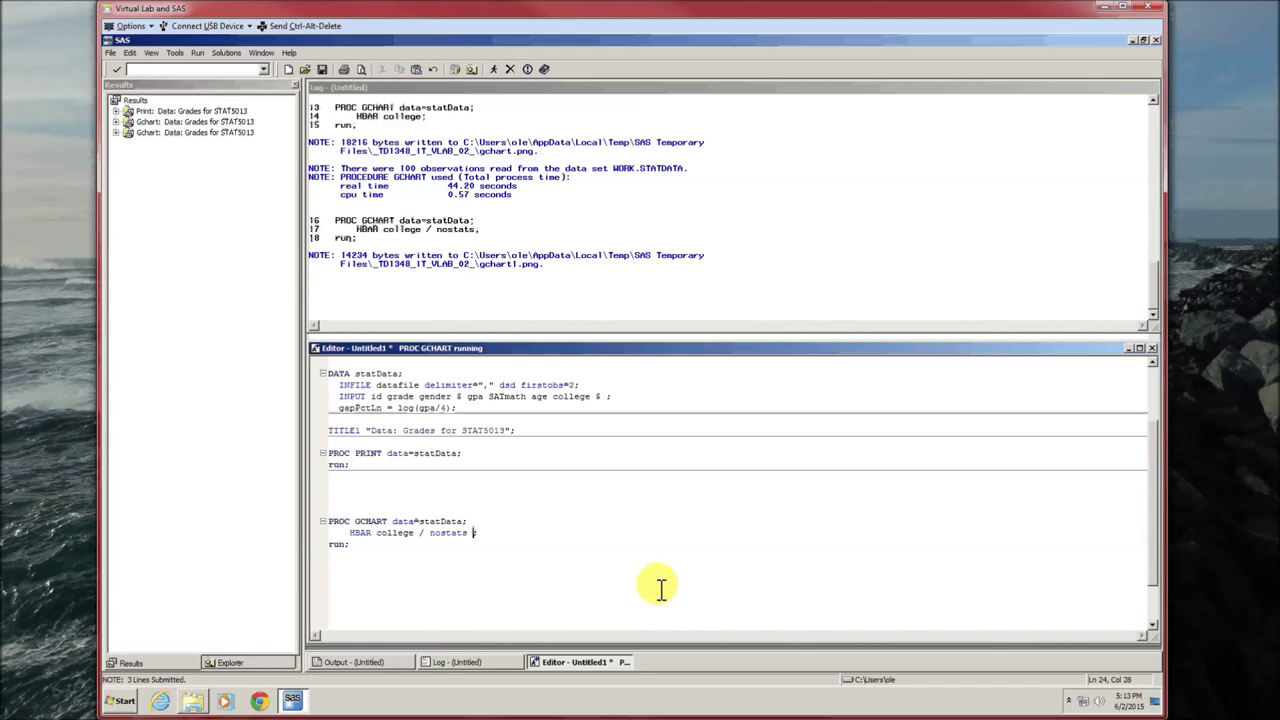
type("group=gender;")
left_click_drag(350, 545, 345, 515)
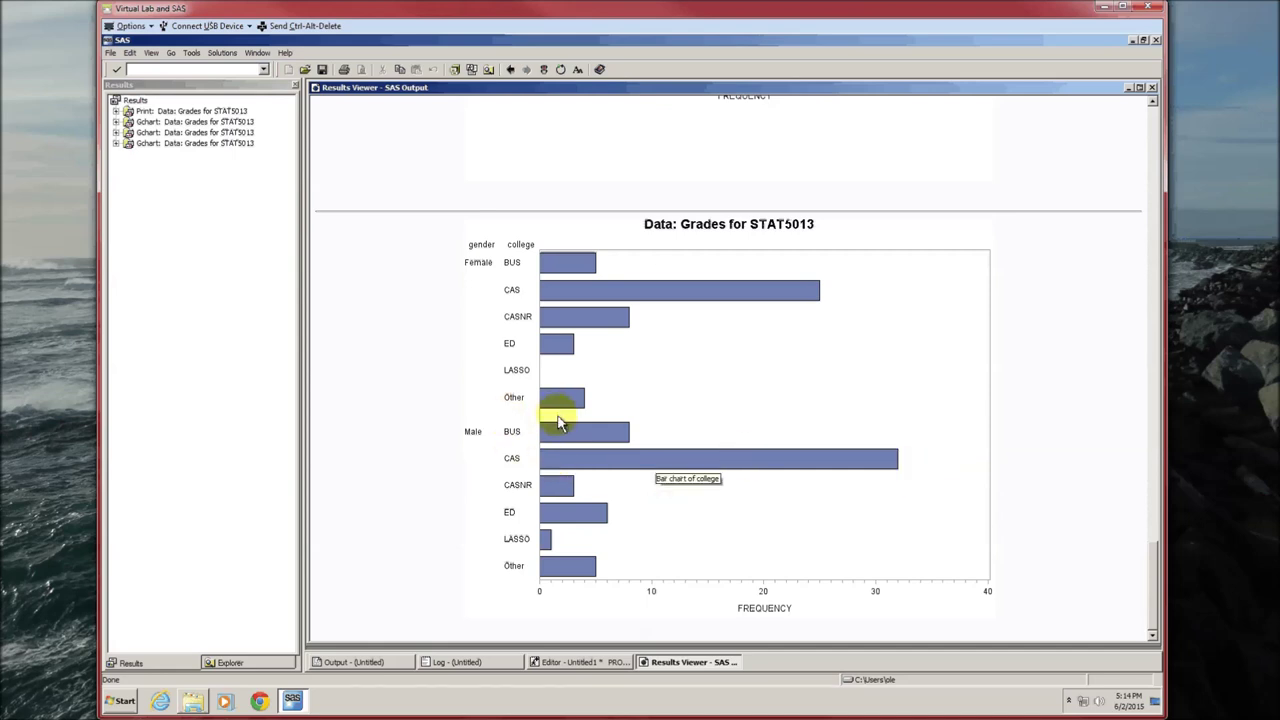
left_click(1151, 88)
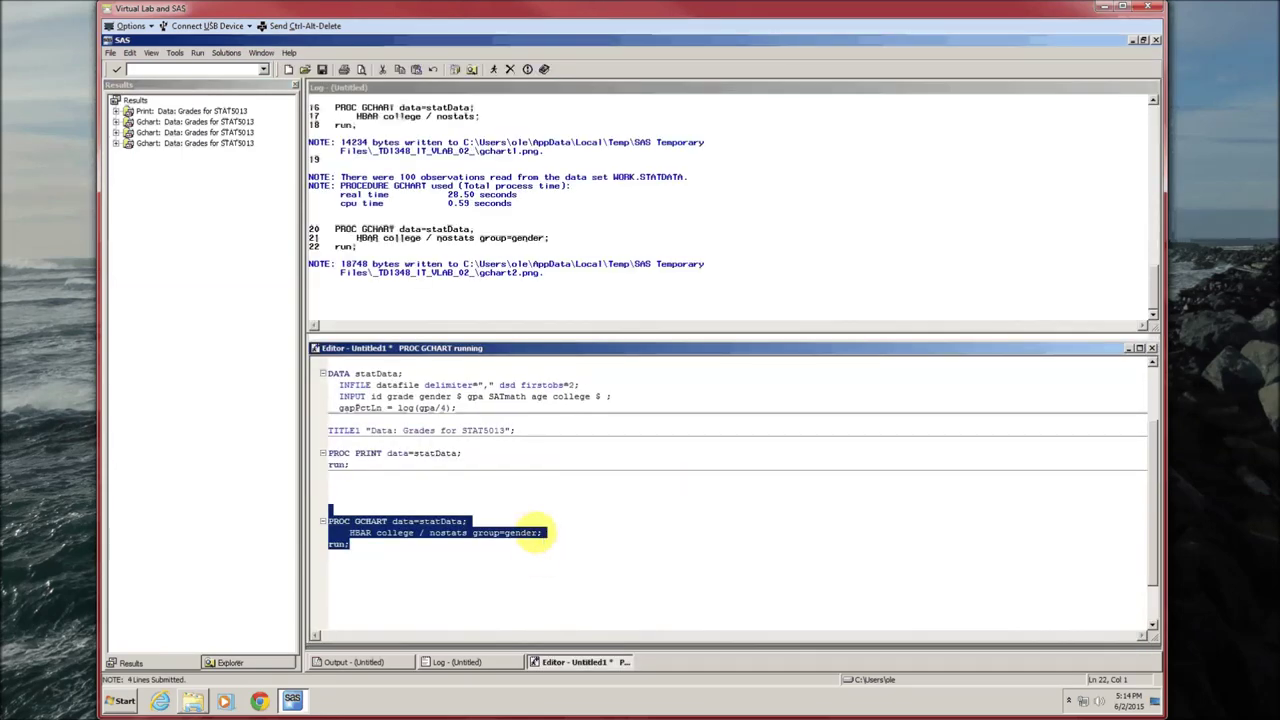
Step: Add gspace=10 after group=gender, rerun the chart, and review the separated Female and Male groups
left_click(771, 534)
key("Left")
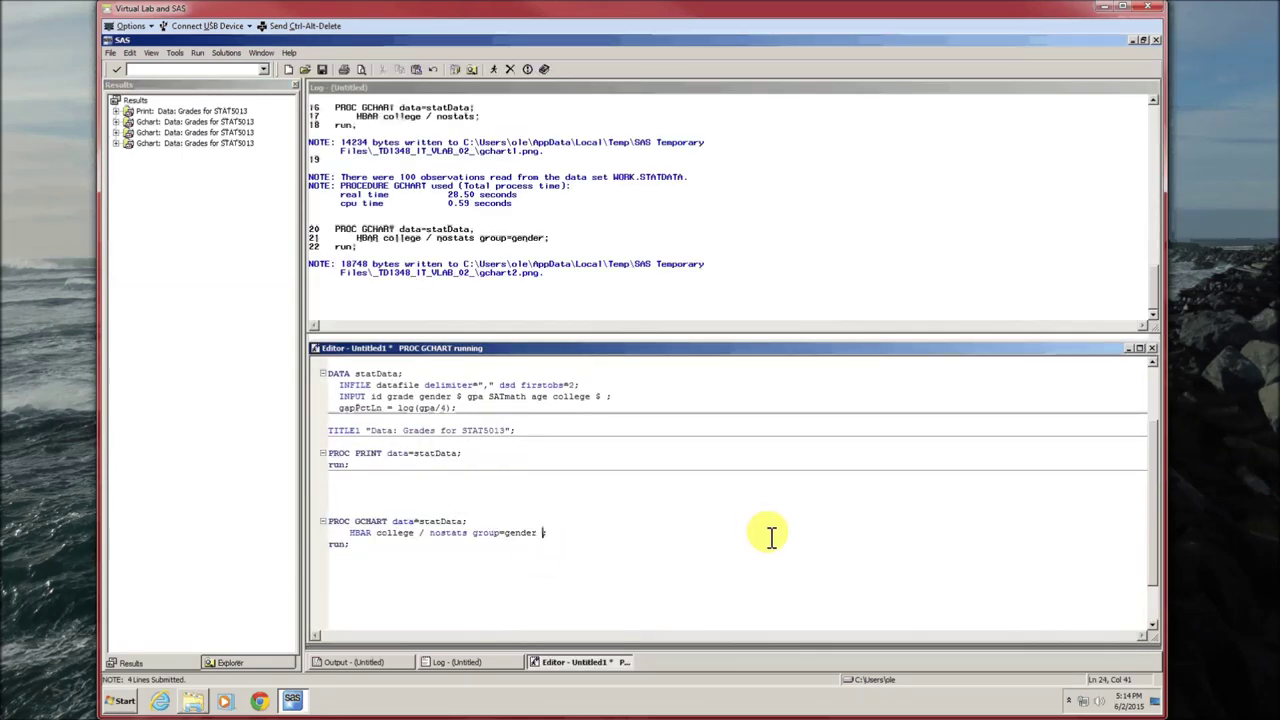
type("gspace=10")
left_click(352, 545)
left_click_drag(352, 545, 330, 521)
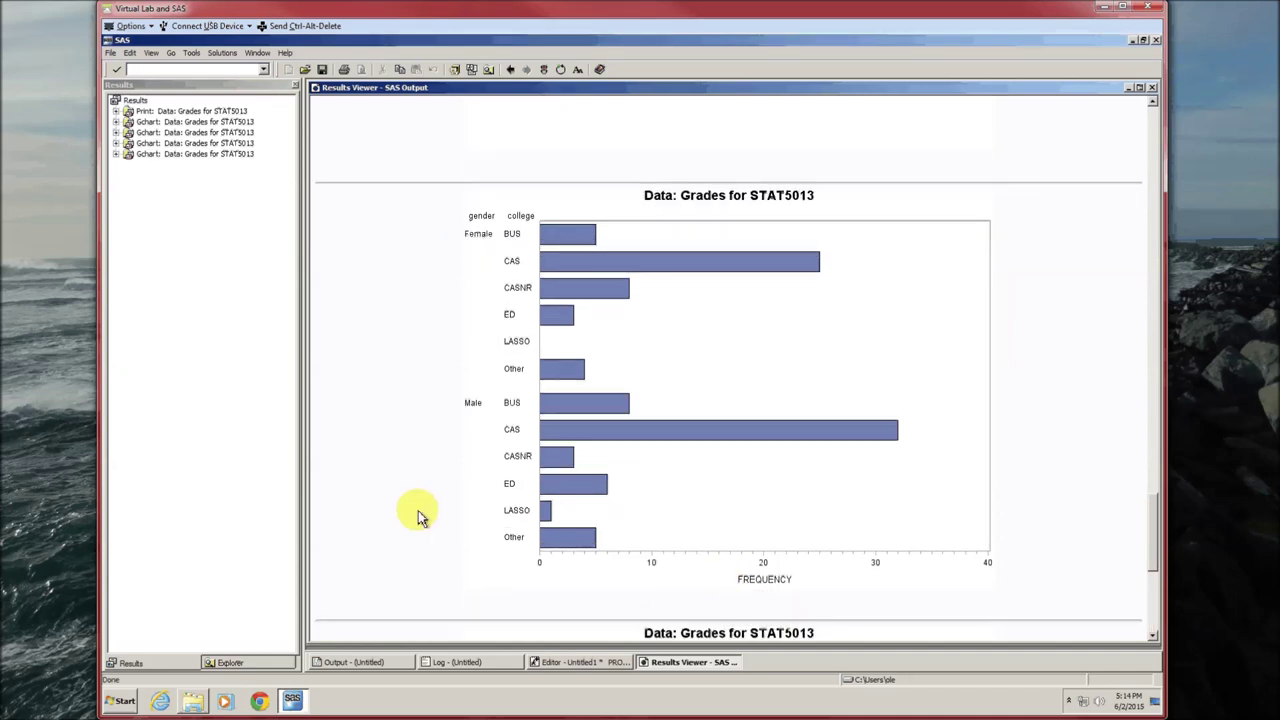
scroll(420, 517, "down", 5)
scroll(420, 517, "down", 1)
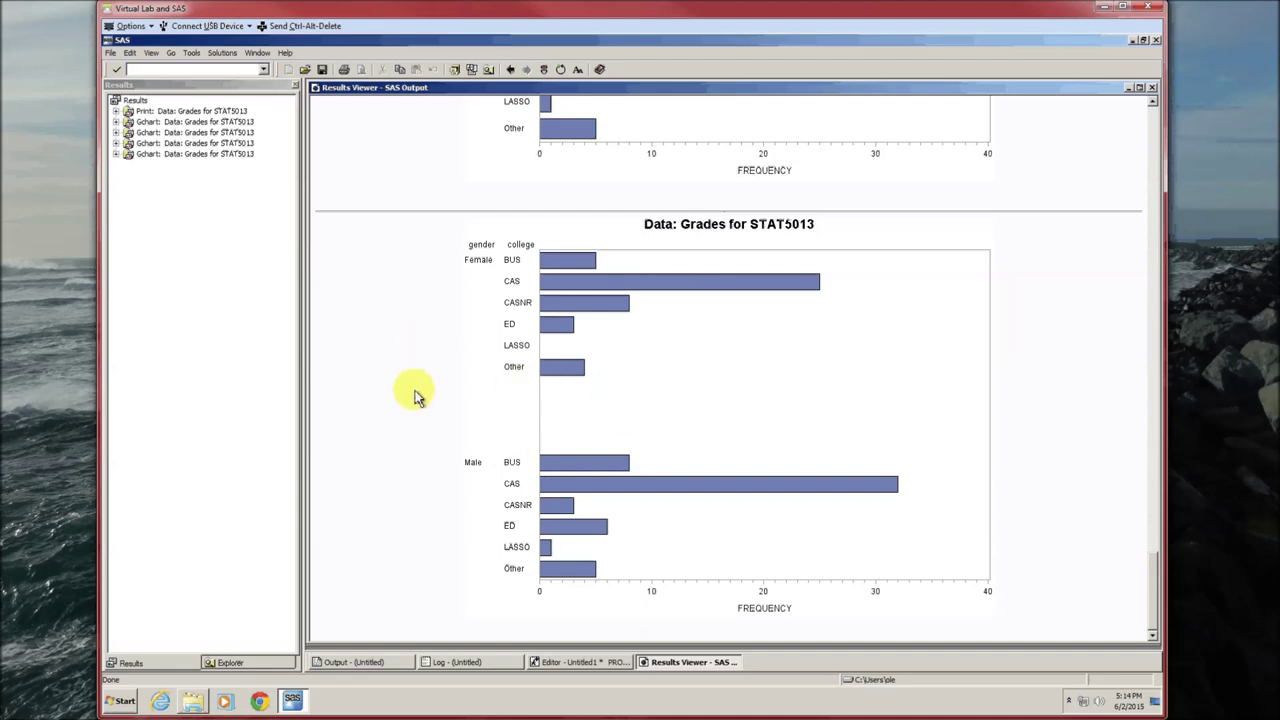
scroll(415, 395, "up", 3)
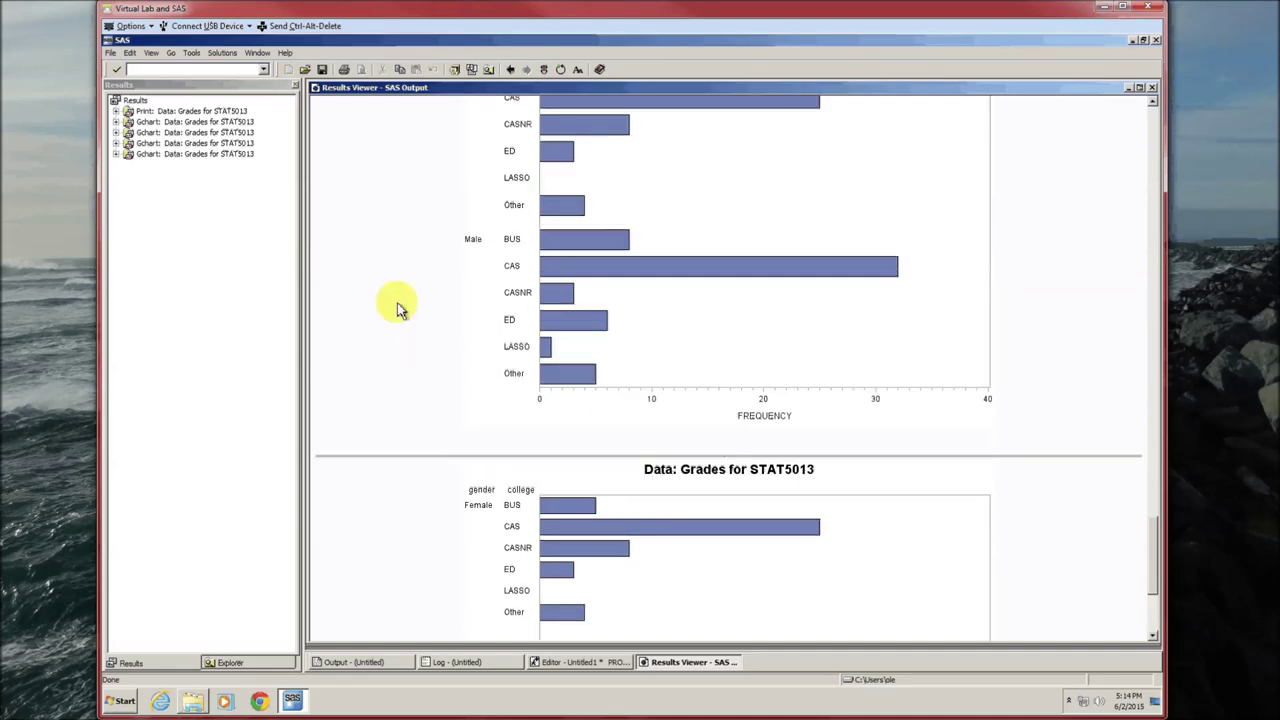
scroll(397, 314, "down", 2)
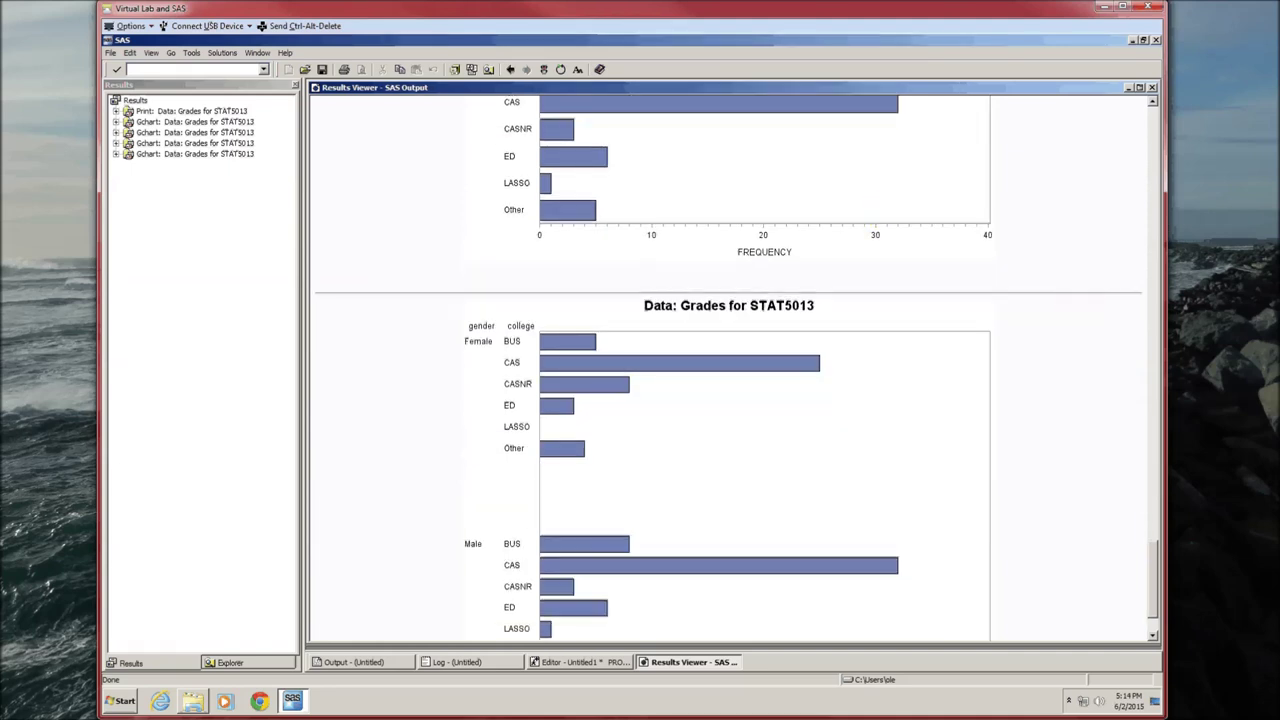
left_click(1152, 89)
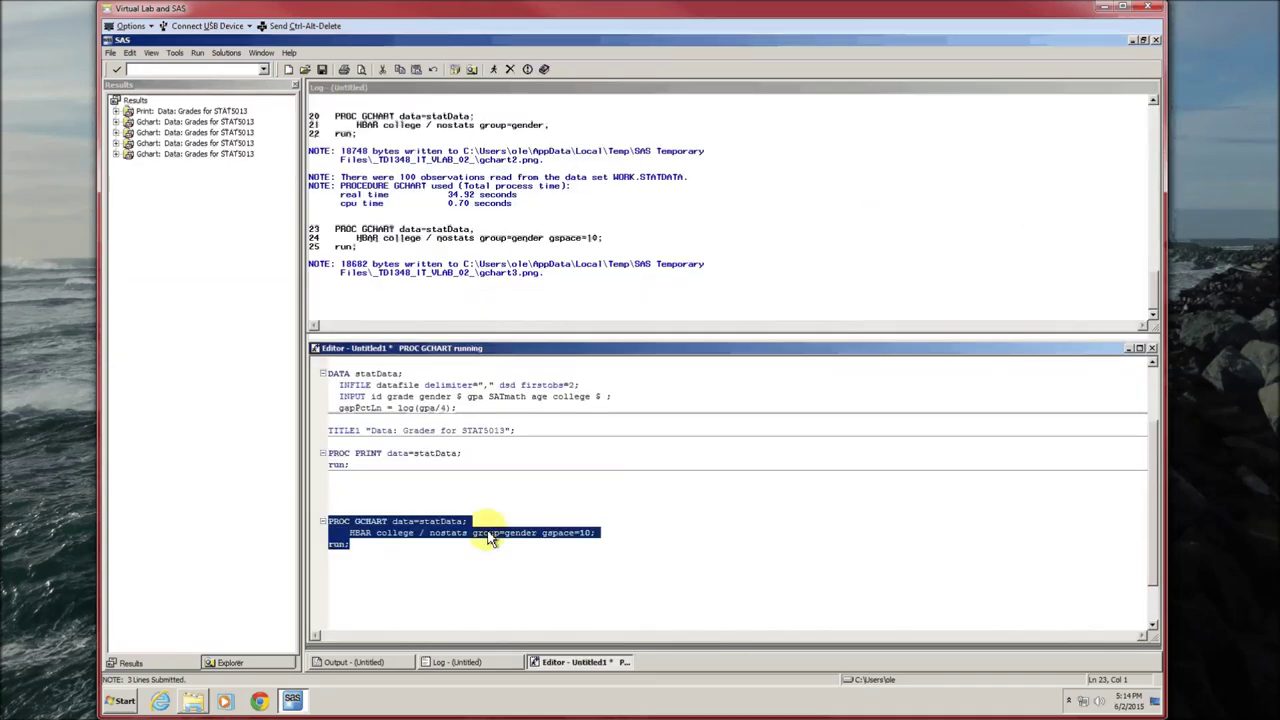
Step: Change HBAR to VBAR, add space=1 after gspace=10, and run the vertical grouped chart
left_click(351, 538)
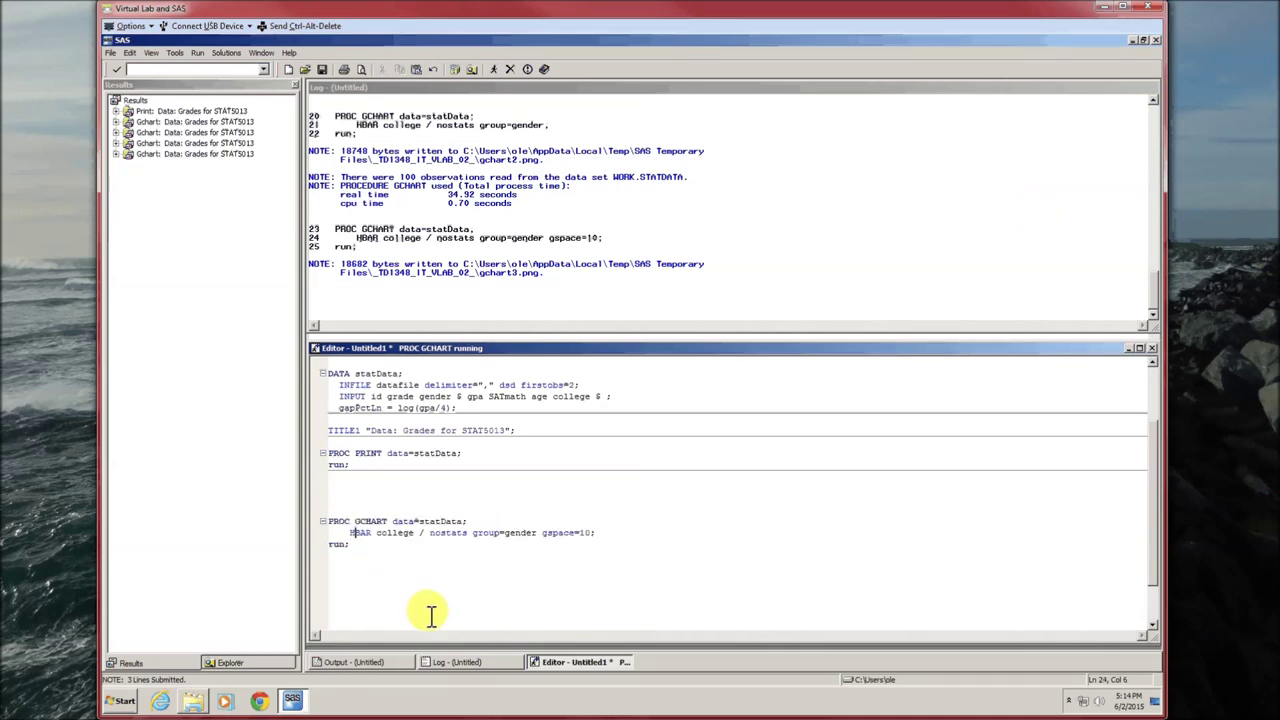
key("Delete")
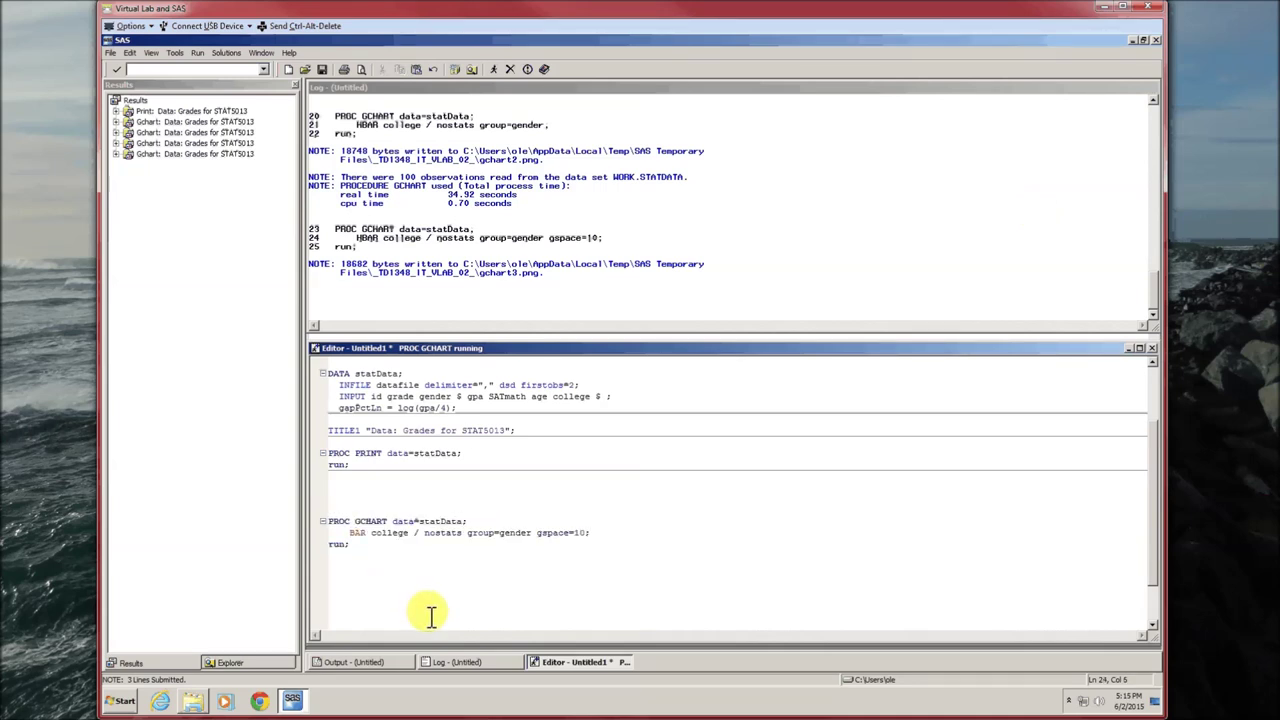
type("V")
left_click(355, 547)
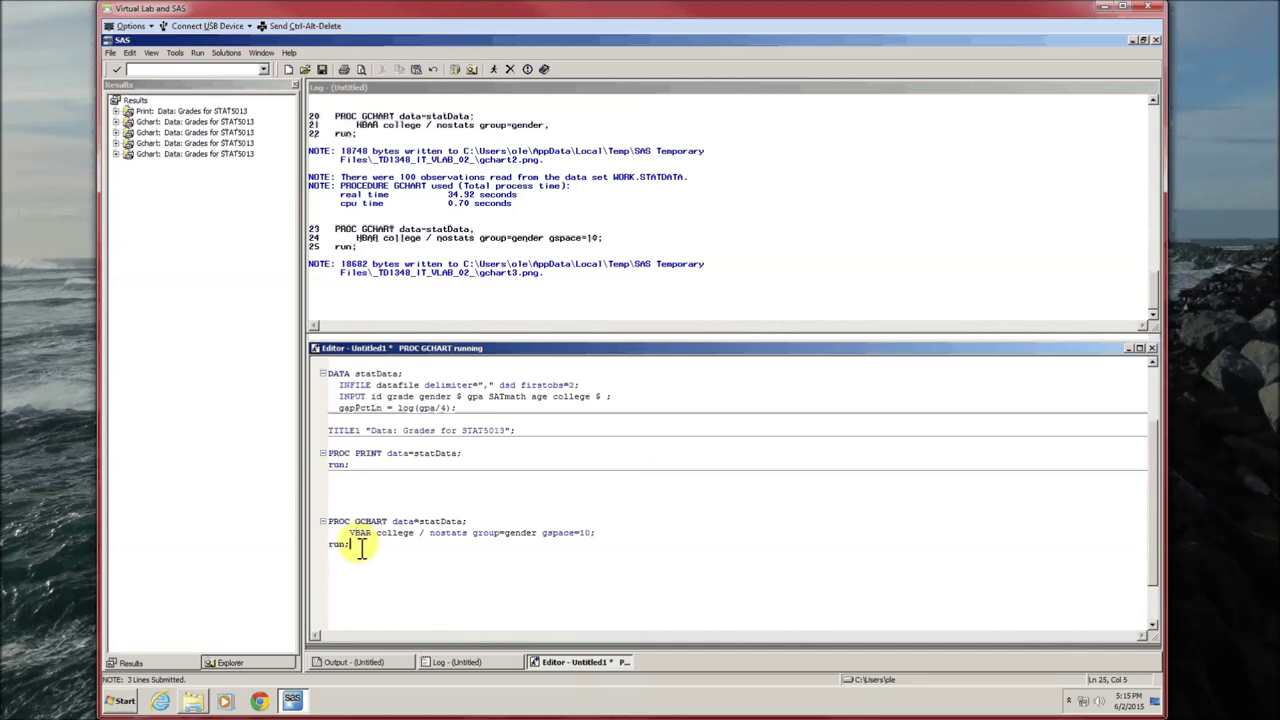
left_click(591, 535)
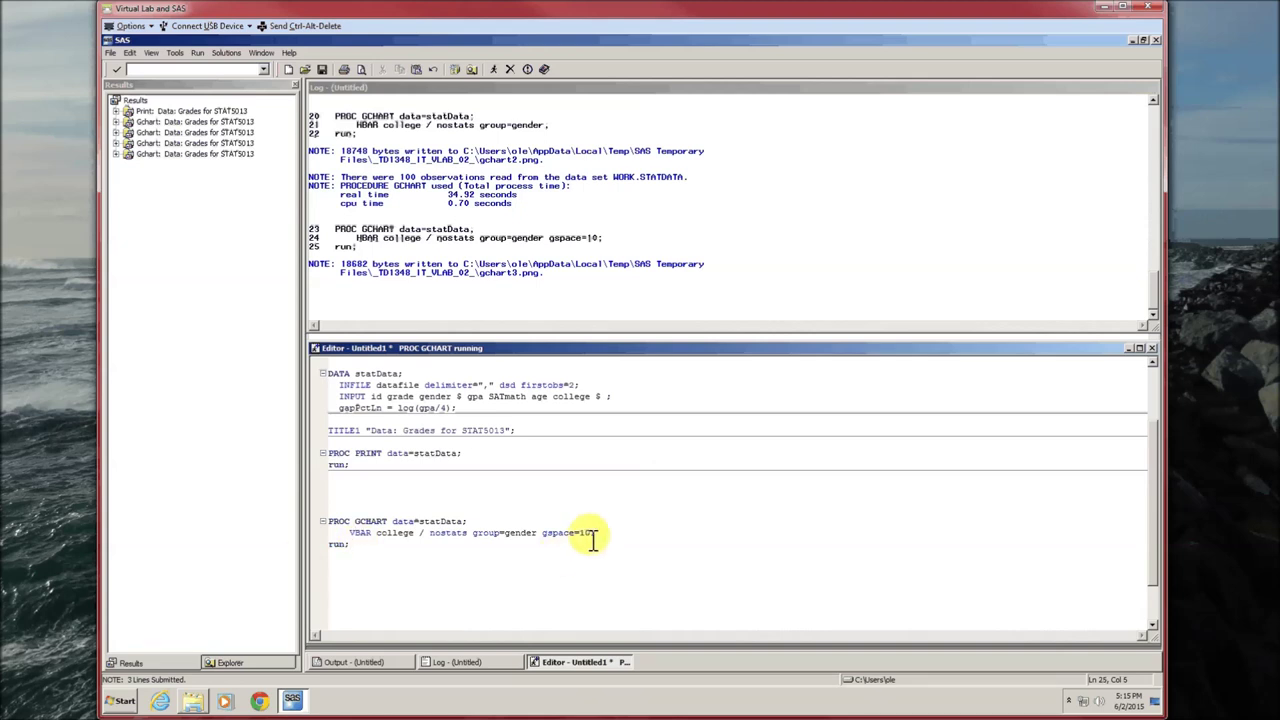
type("space=1")
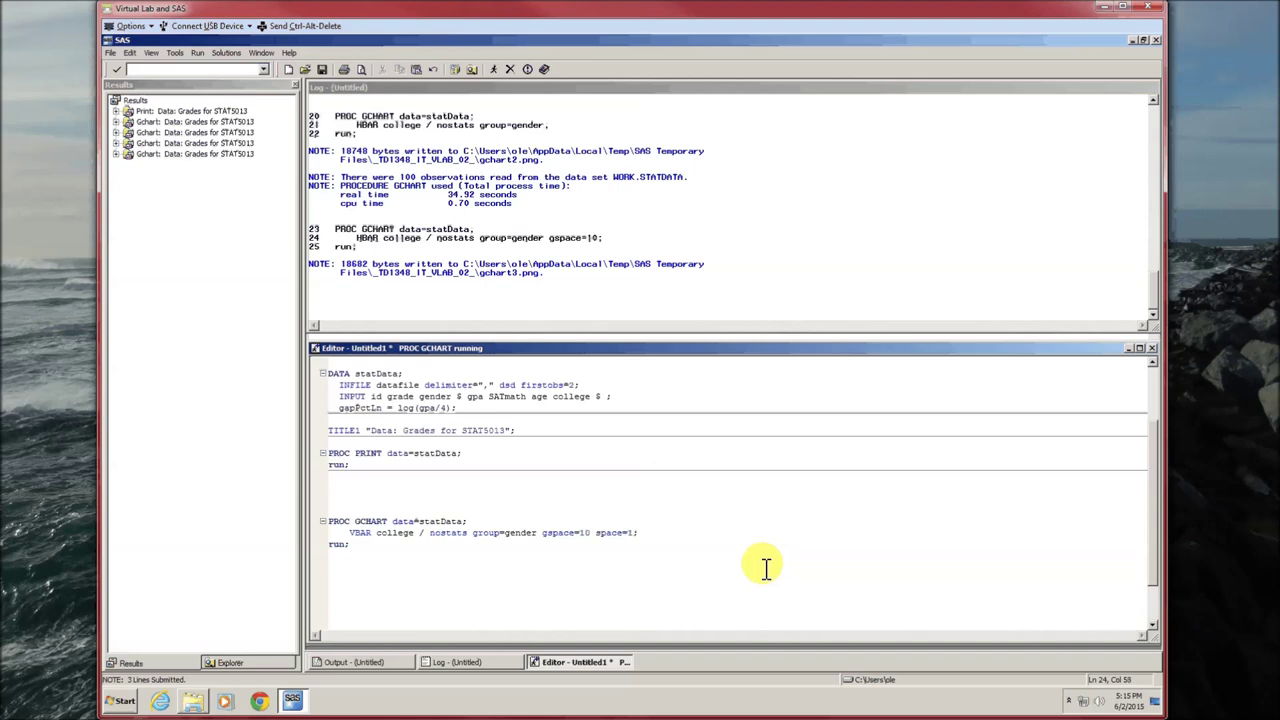
left_click_drag(640, 532, 343, 515)
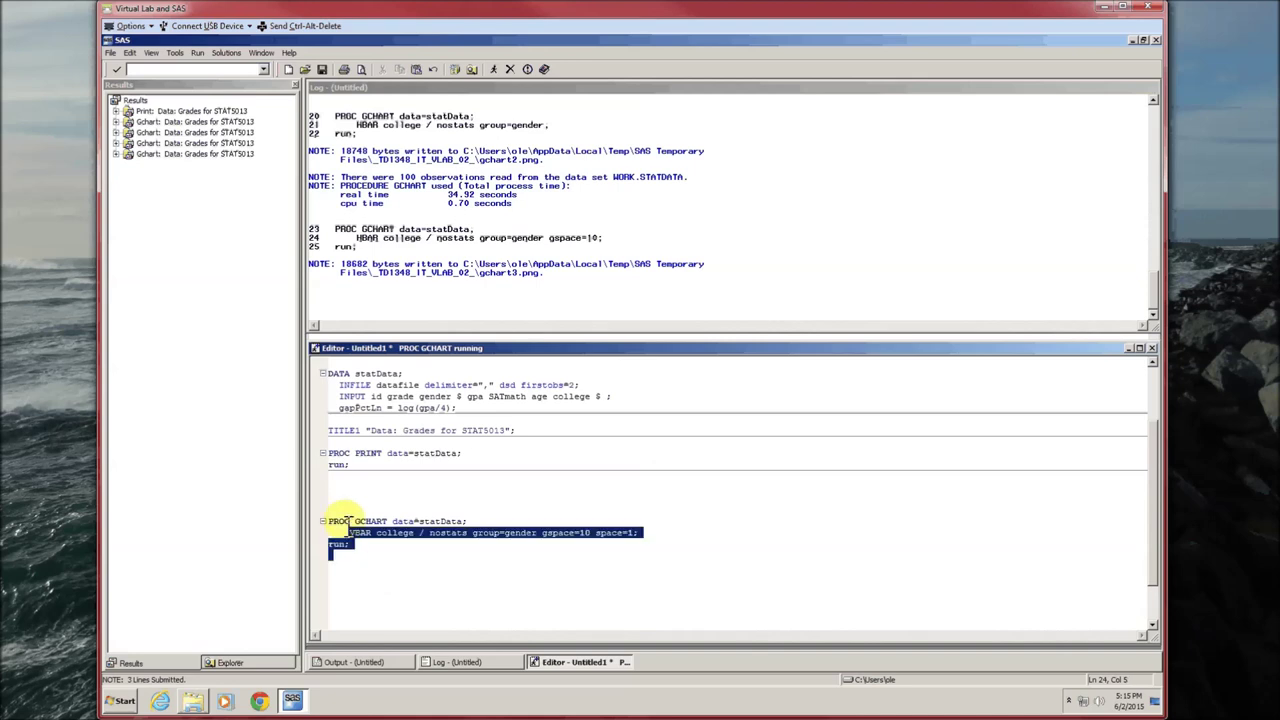
key("F8")
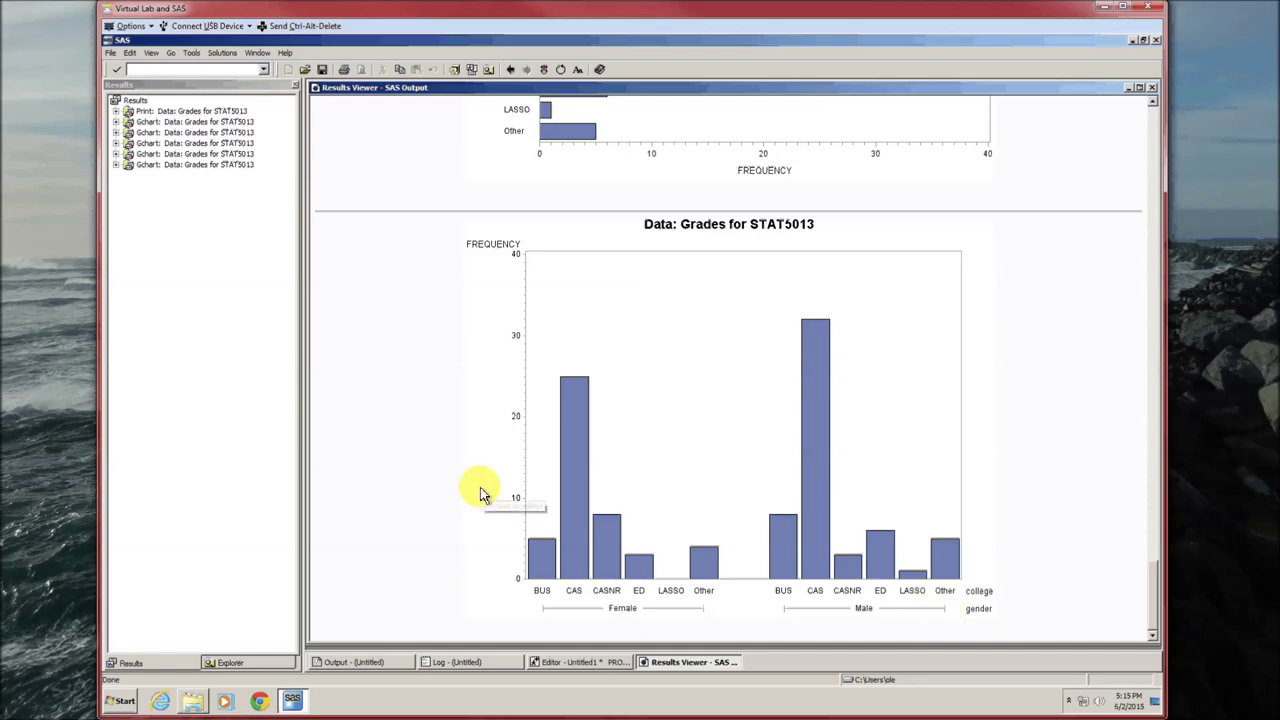
left_click(1152, 88)
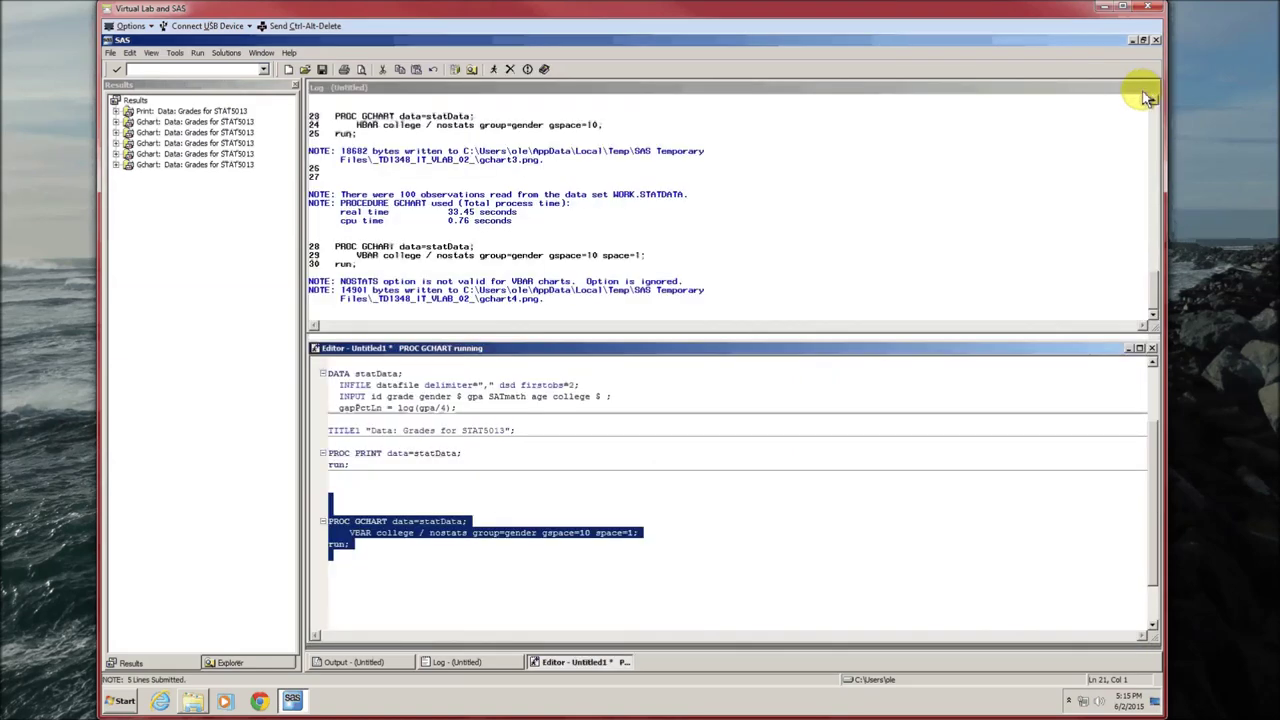
Step: Add type=percent after space=1 and rerun to plot the grouped college bars as percentages
left_click(550, 567)
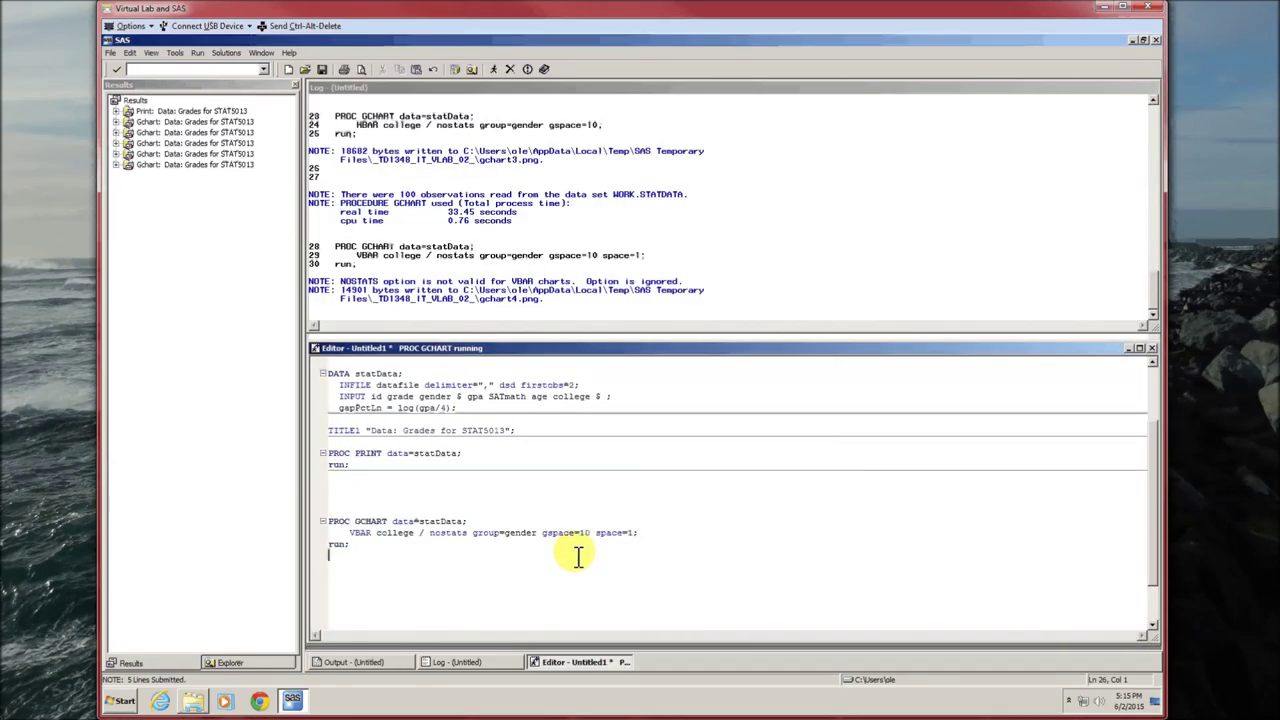
left_click(634, 533)
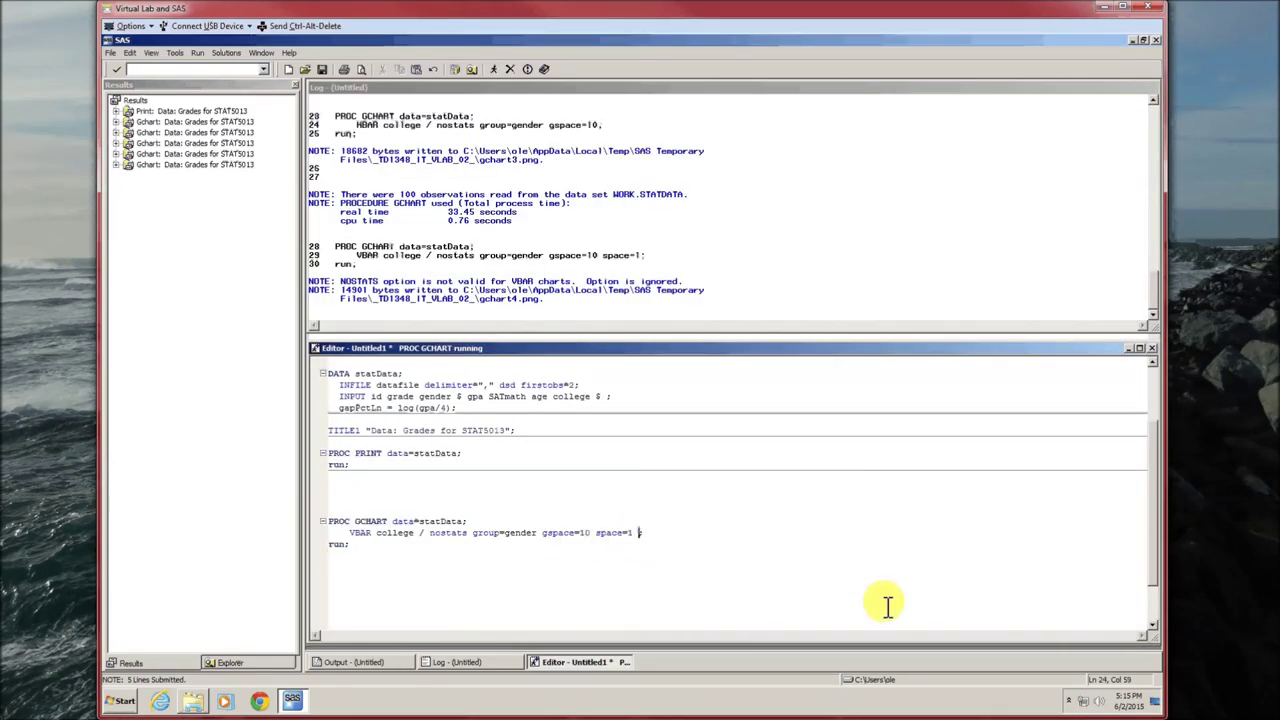
type("type=percent")
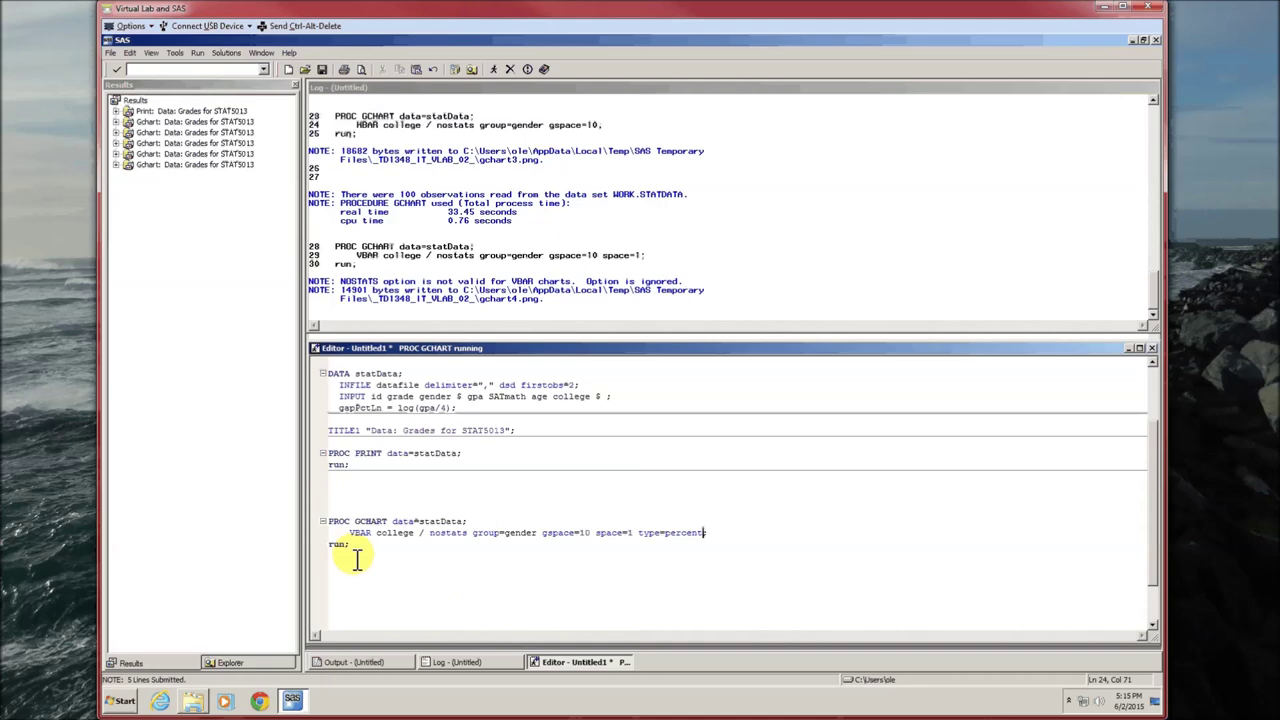
left_click_drag(350, 550, 322, 515)
key("F8")
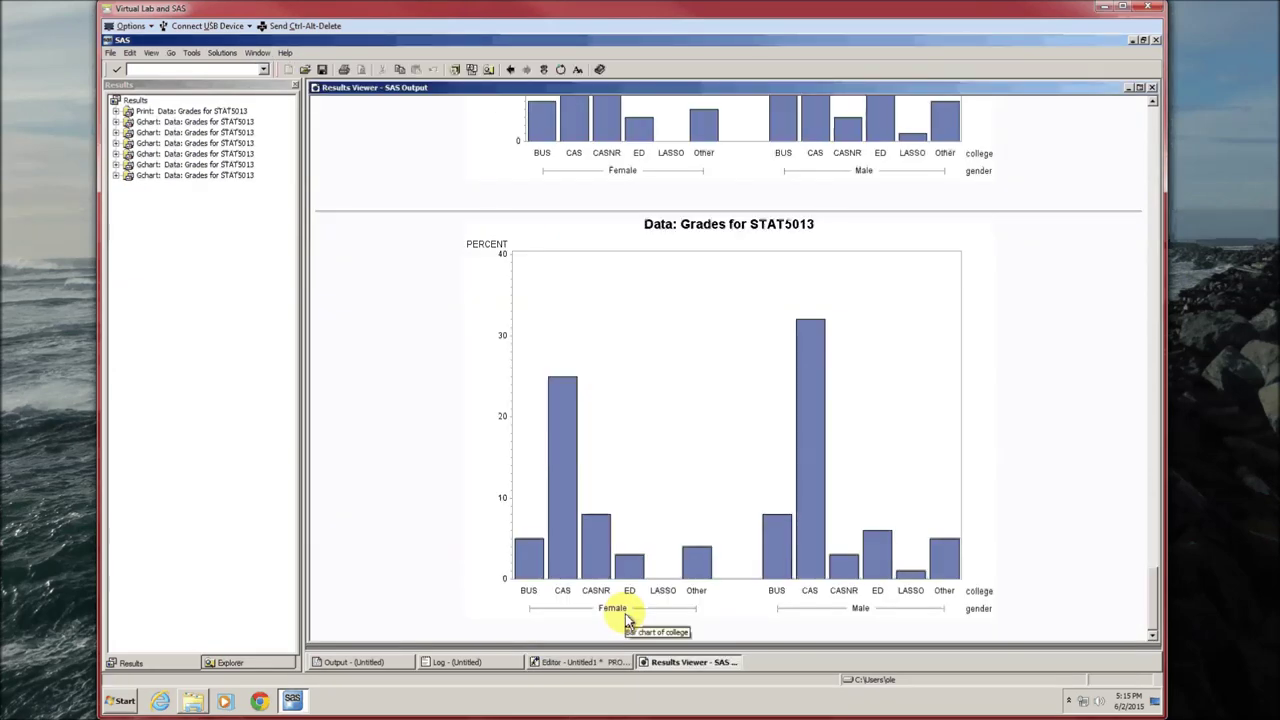
scroll(434, 306, "down", 10)
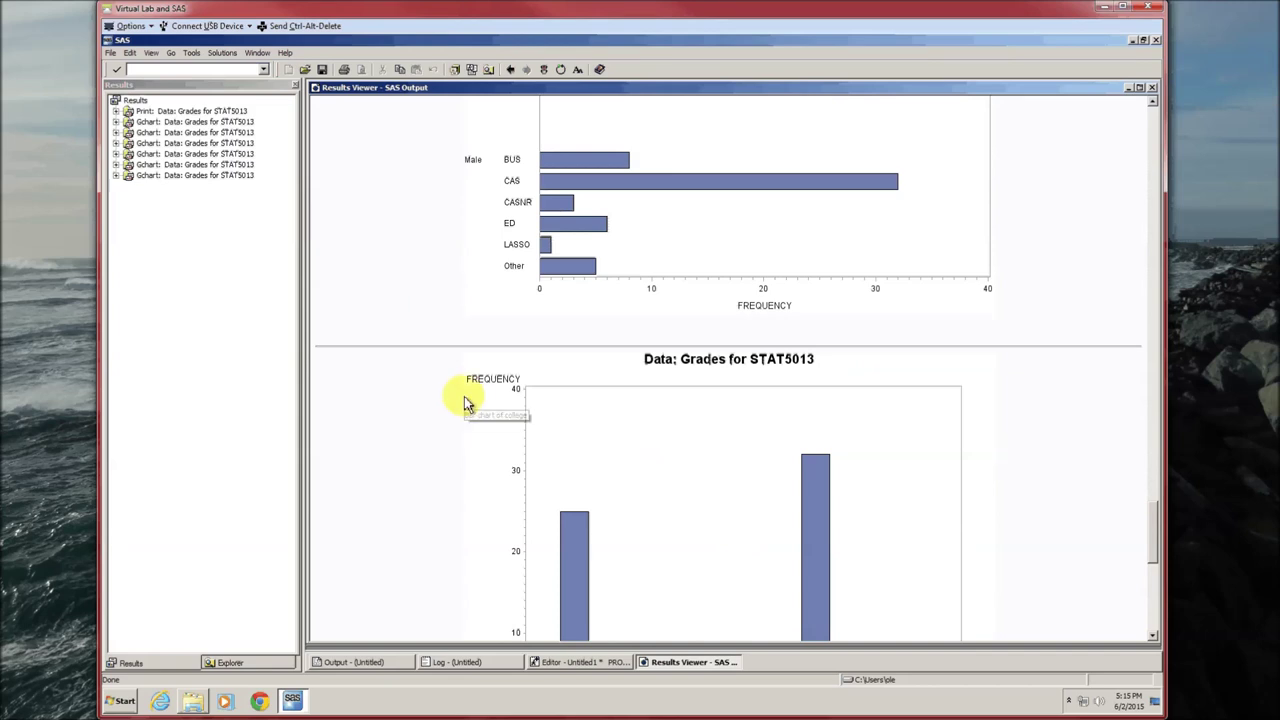
scroll(464, 396, "down", 5)
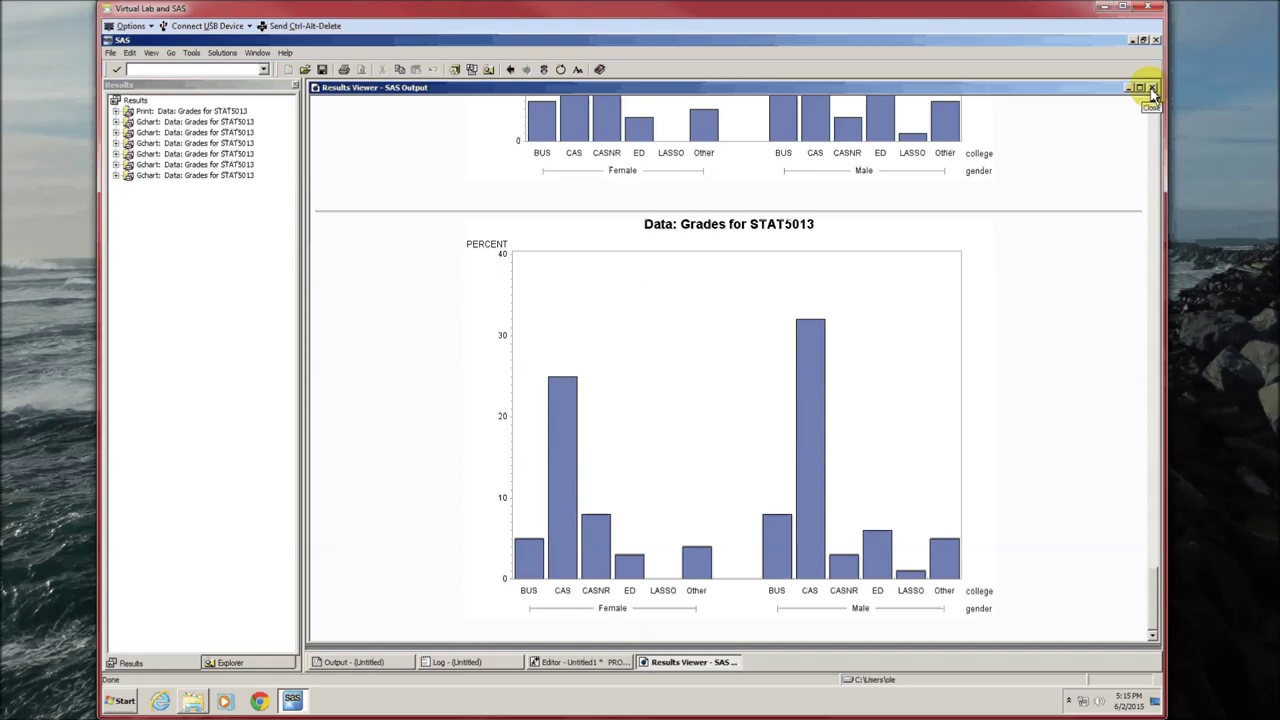
Step: Replace the VBAR line with 'PIE college;' and run the college pie chart
left_click(1152, 88)
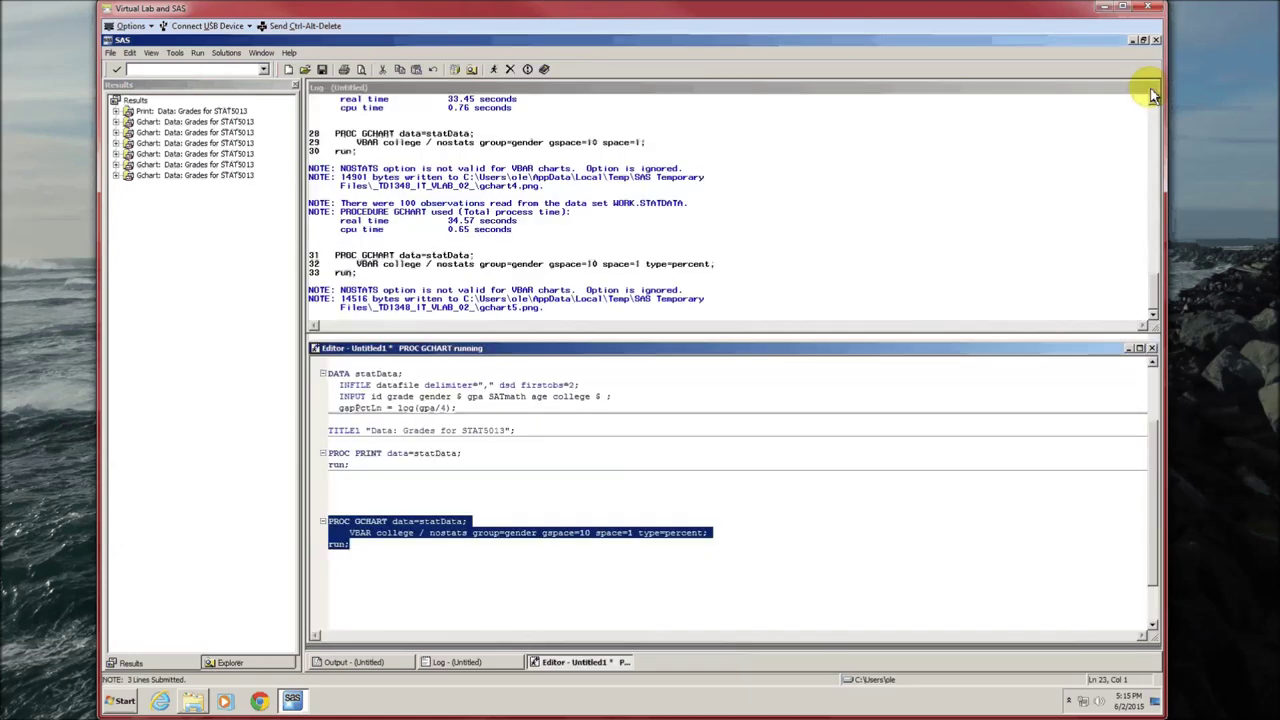
left_click(372, 578)
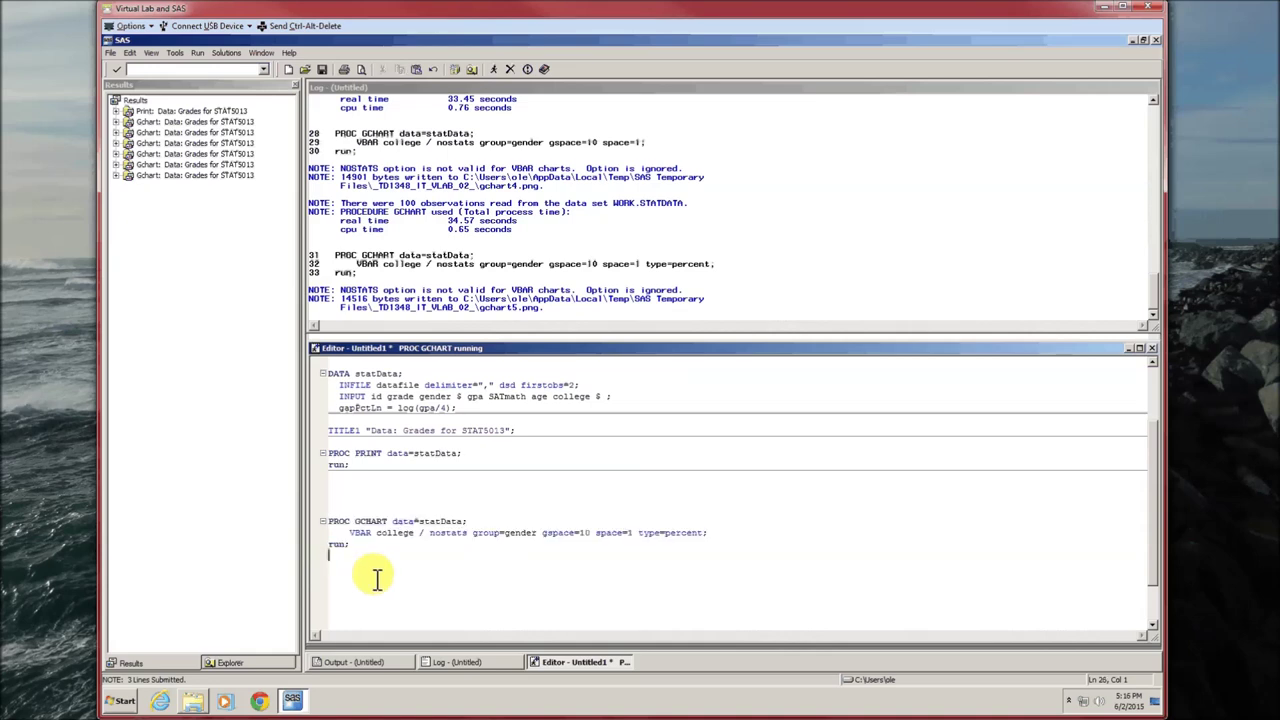
key("Up")
key("Right")
key("Right")
key("Right")
key("Right")
key("Delete")
key("Delete")
key("Delete")
key("Delete")
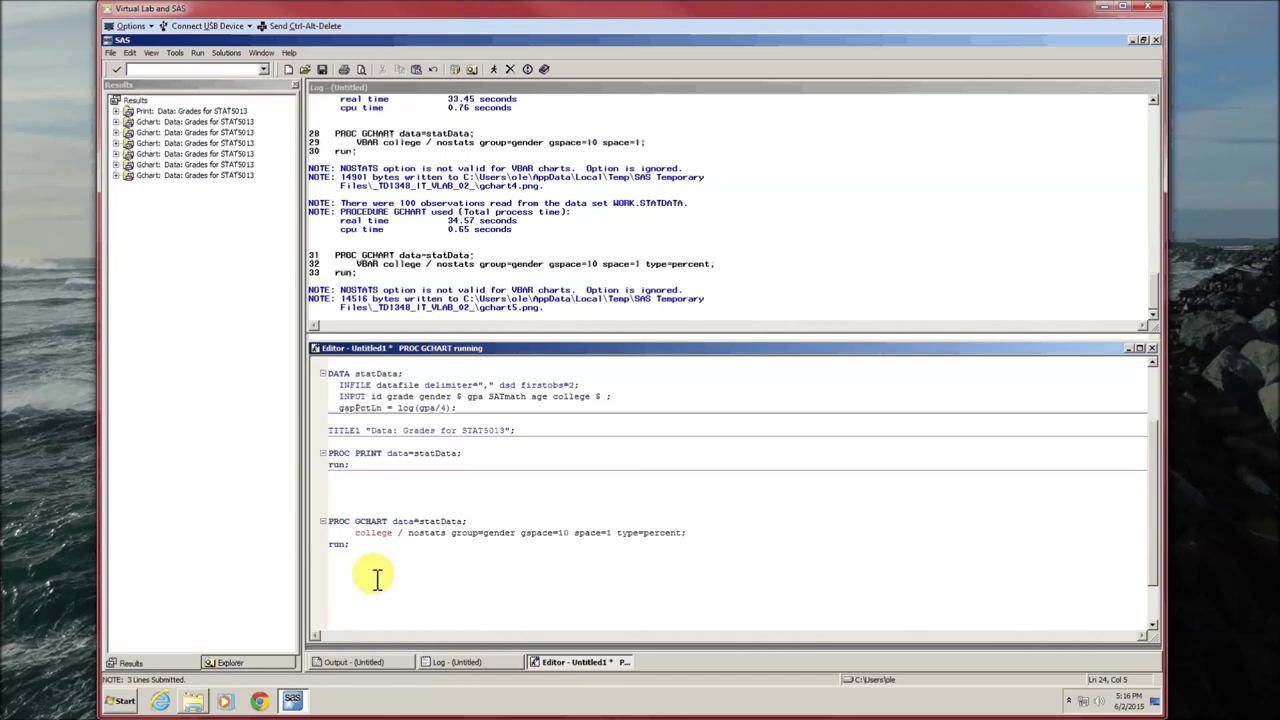
type("PIE")
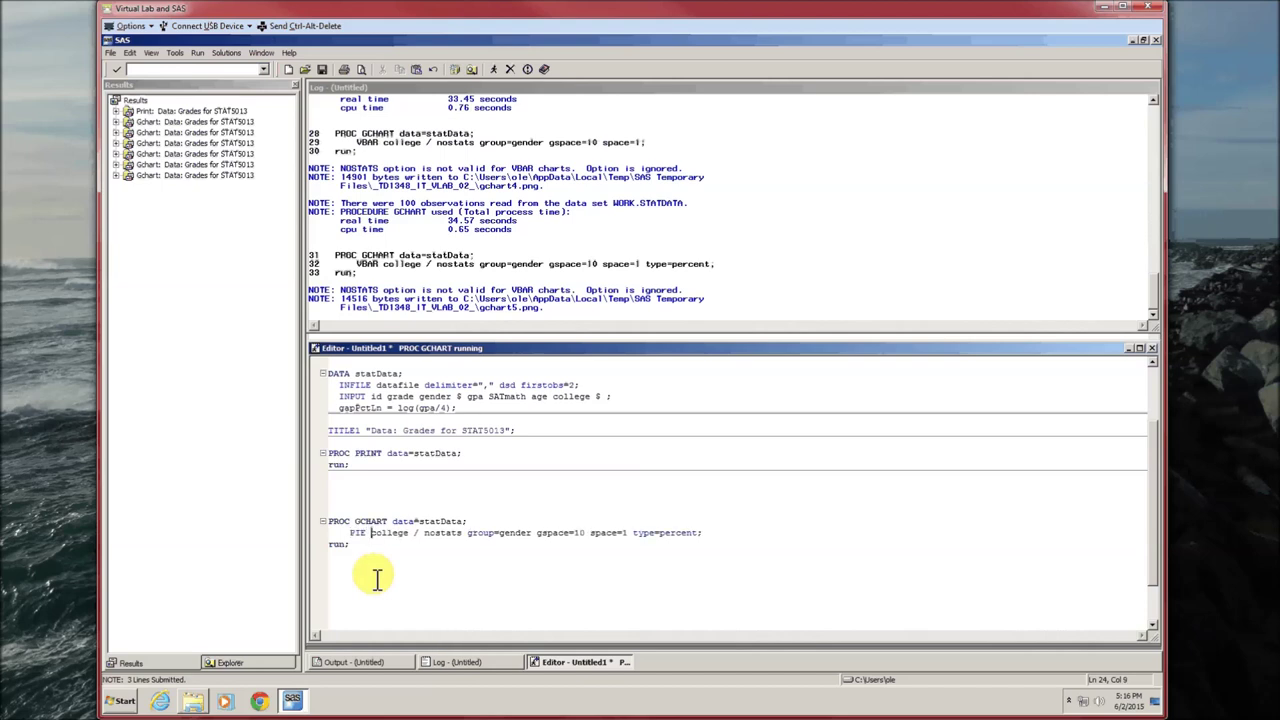
key("ctrl+Right")
key("ctrl+Right")
key("ctrl+Right")
key("shift+End")
key("BackSpace")
key("BackSpace")
key("BackSpace")
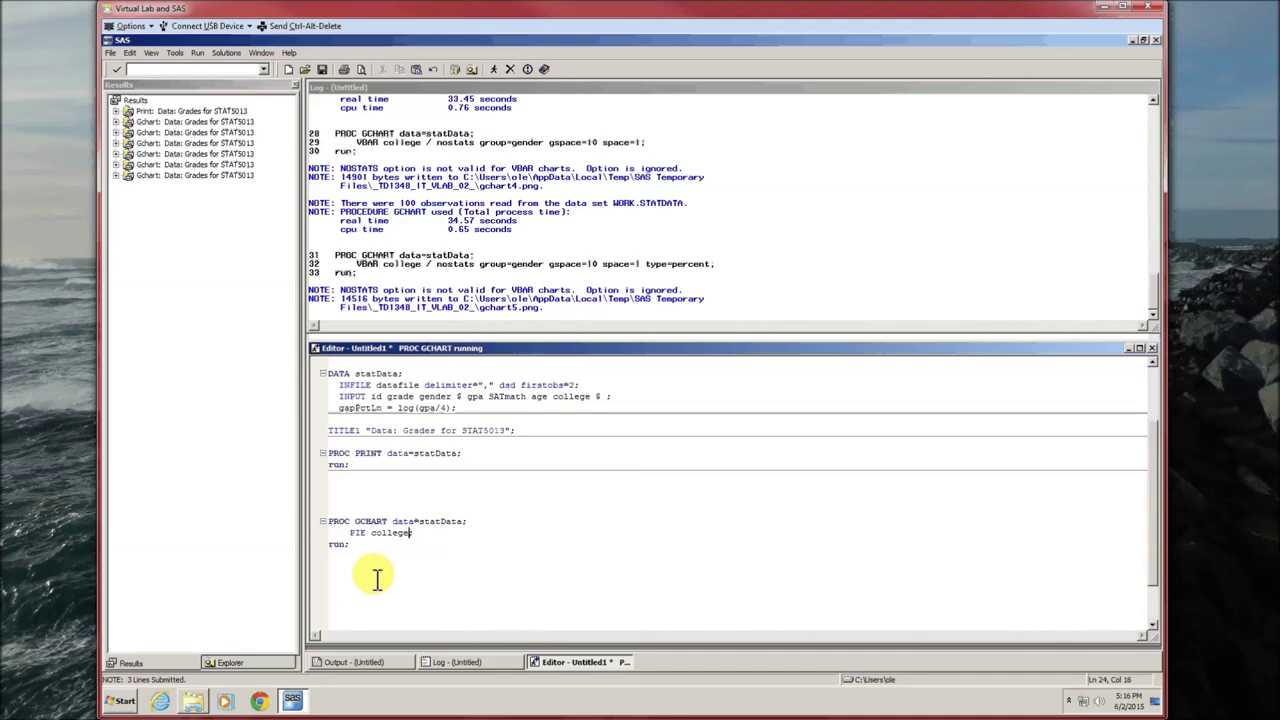
type(";")
left_click_drag(357, 549, 328, 521)
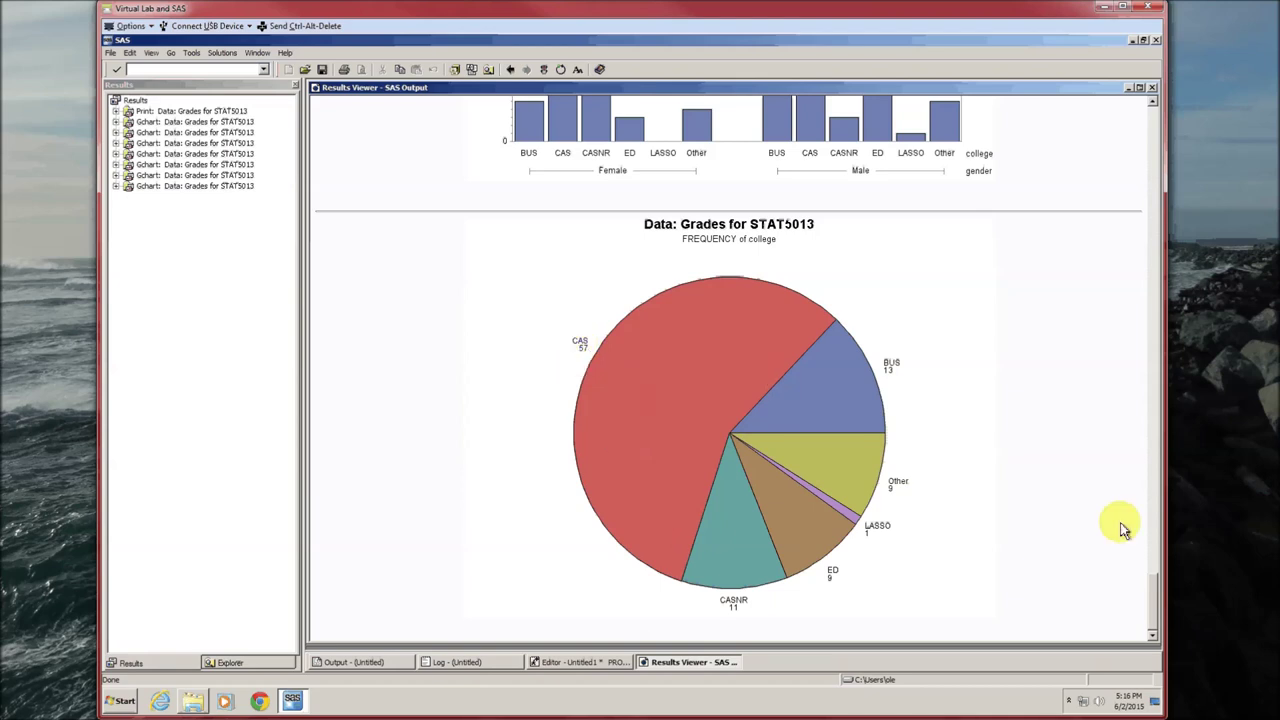
left_click(1152, 88)
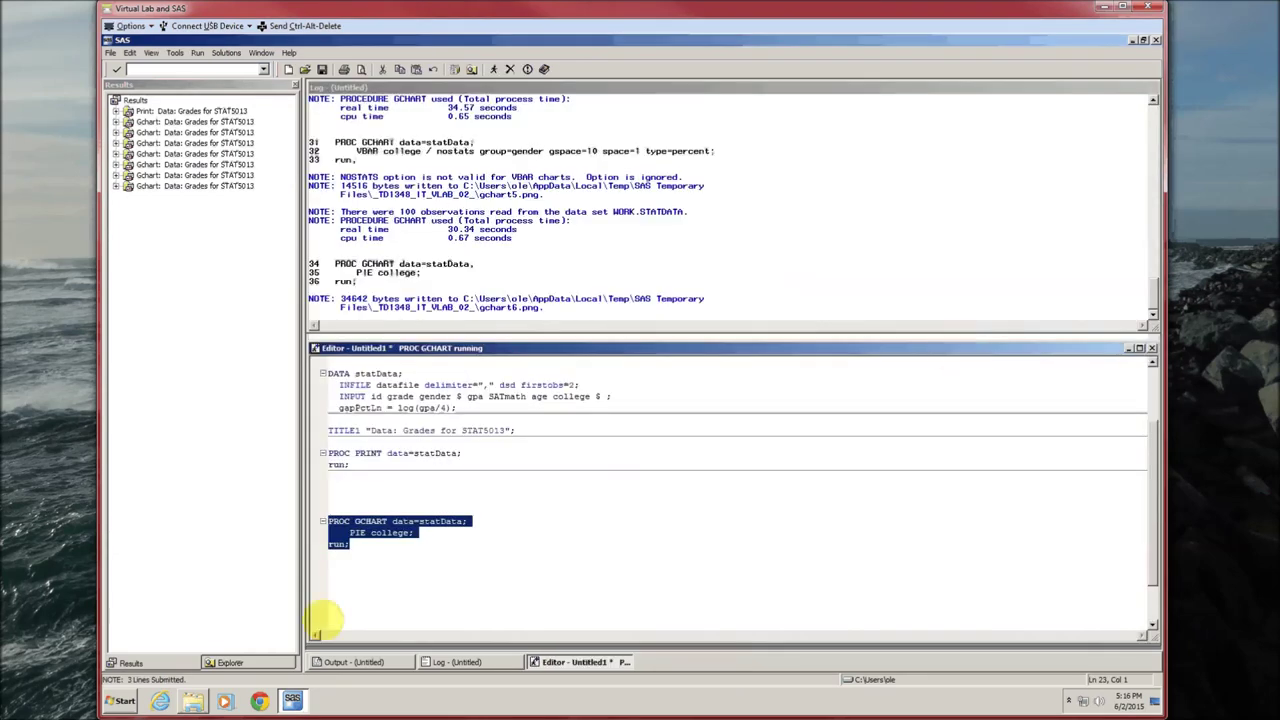
Step: Add '/ group=gender' to the PIE statement and run it to get separate Female and Male pies
left_click(412, 533)
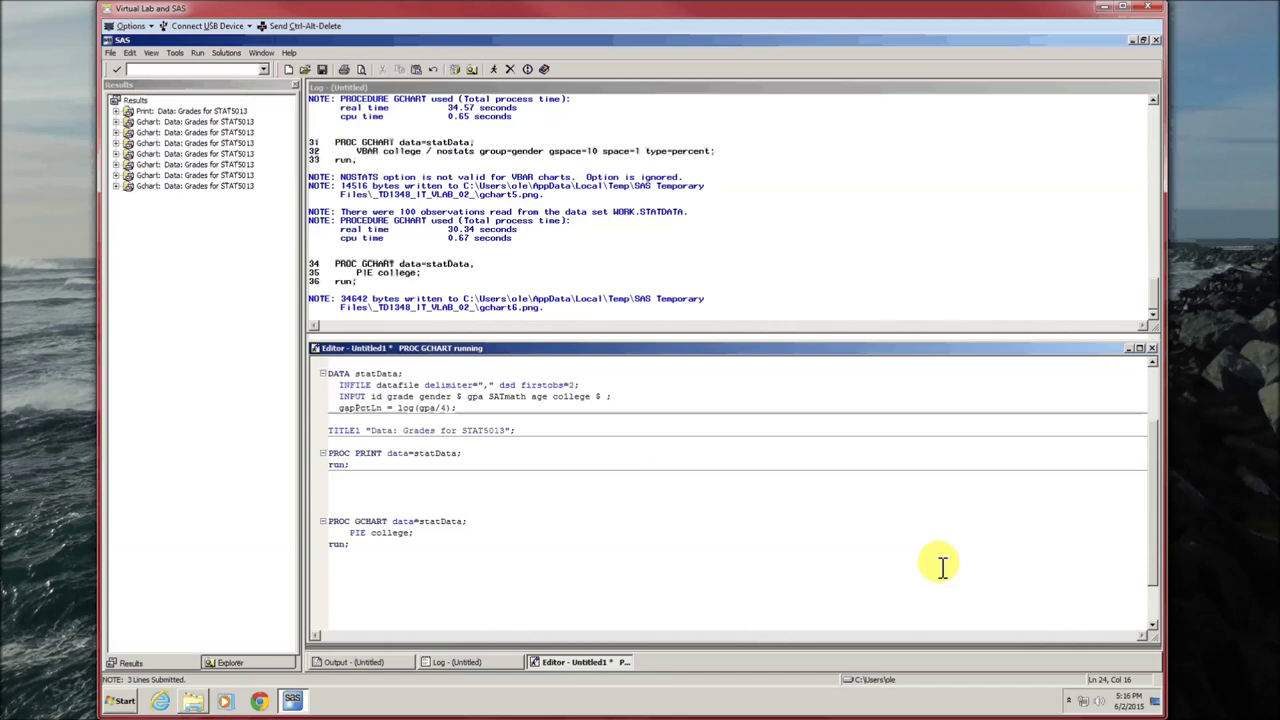
type("/ group=gender")
left_click_drag(351, 545, 378, 512)
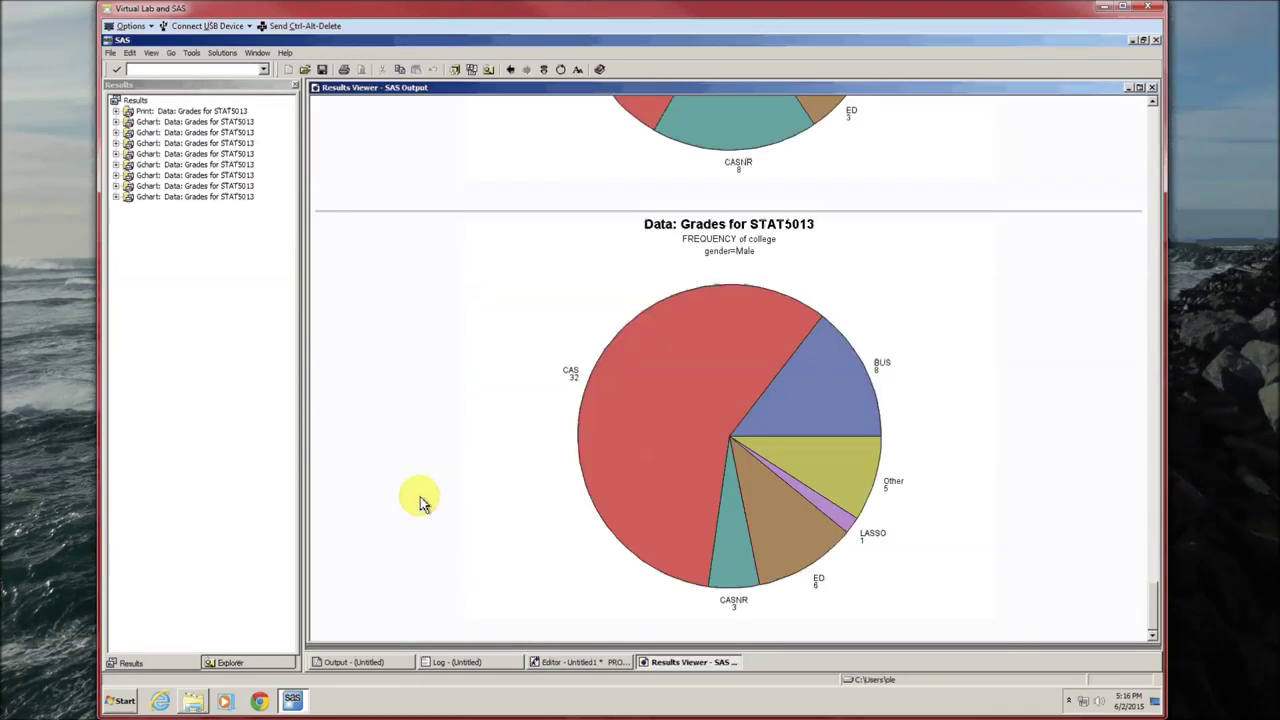
scroll(420, 496, "up", 5)
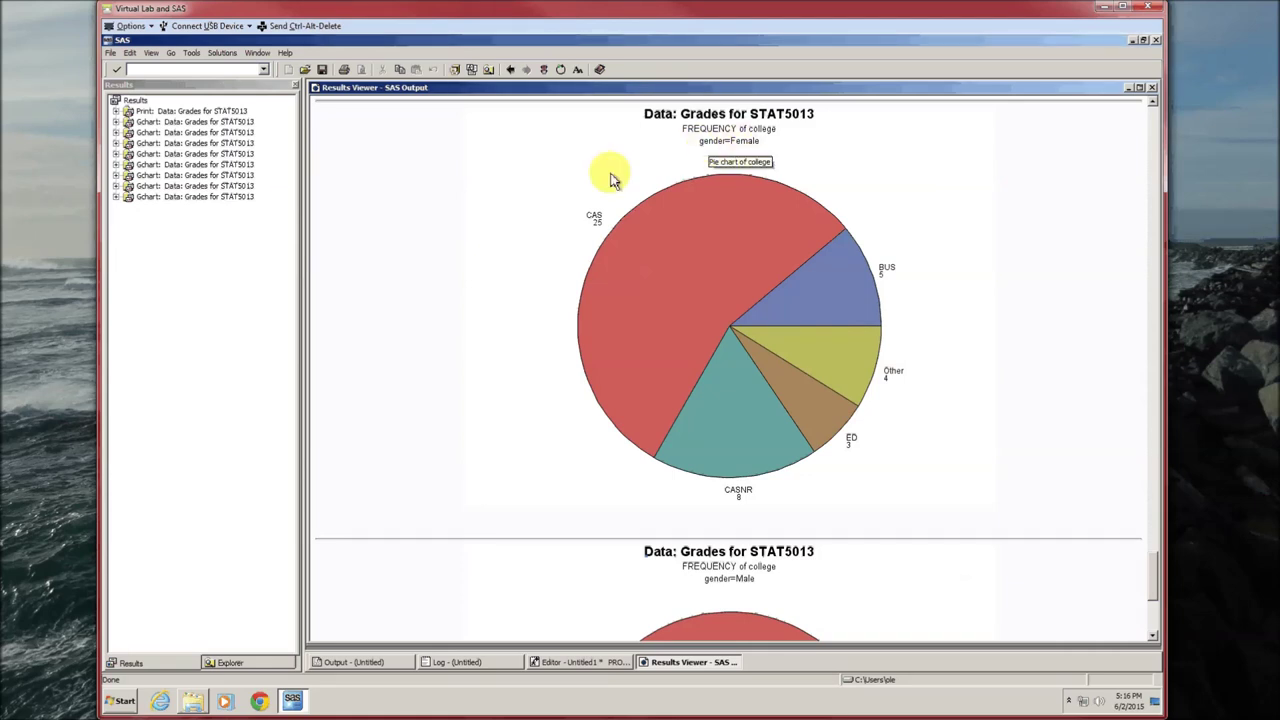
scroll(400, 345, "down", 4)
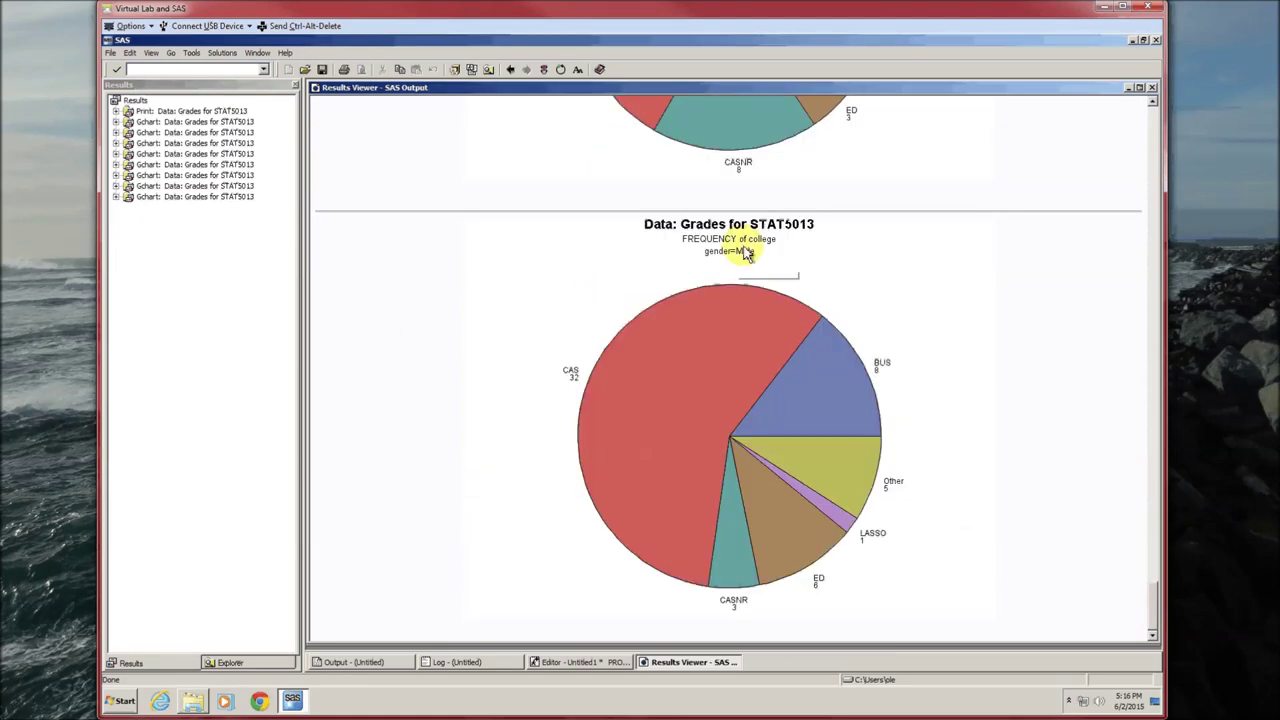
scroll(380, 400, "up", 4)
scroll(375, 415, "up", 4)
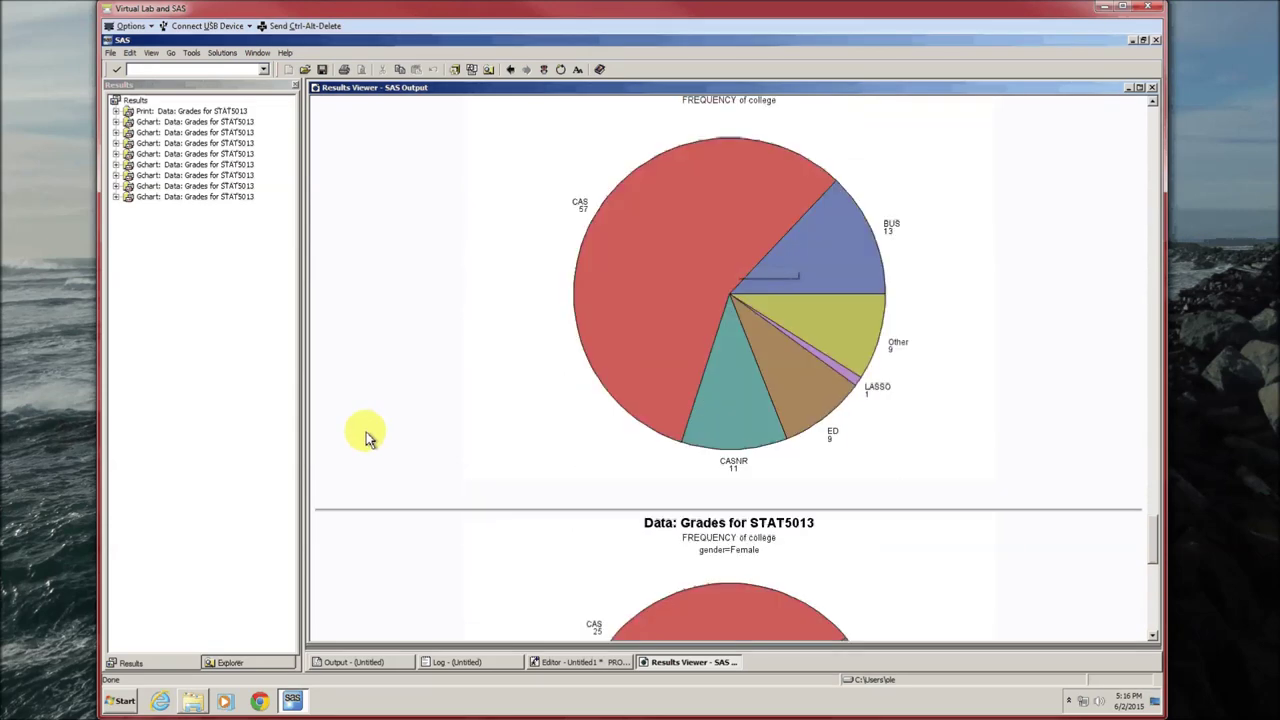
scroll(412, 300, "up", 1)
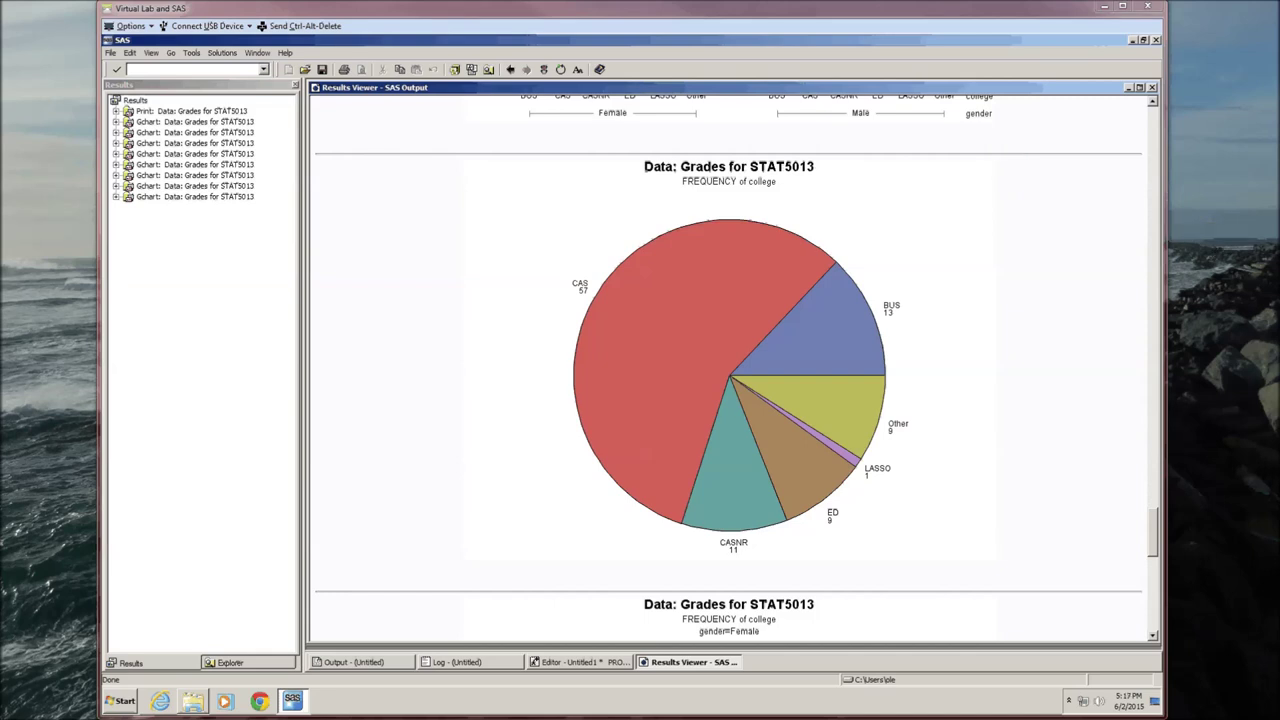
left_click(1154, 88)
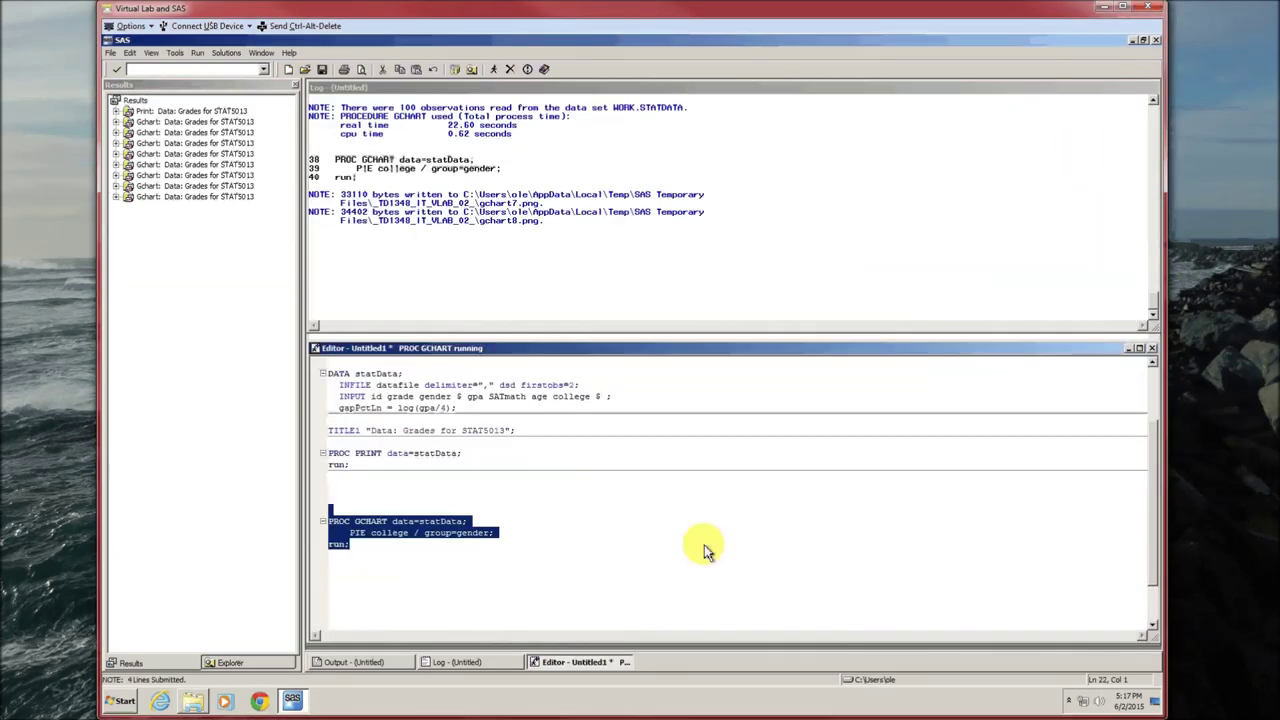
Step: Paste a PROC UNIVARIATE data=statData; VAR grade; HISTOGRAM; run; step below the pie chart step
left_click(426, 606)
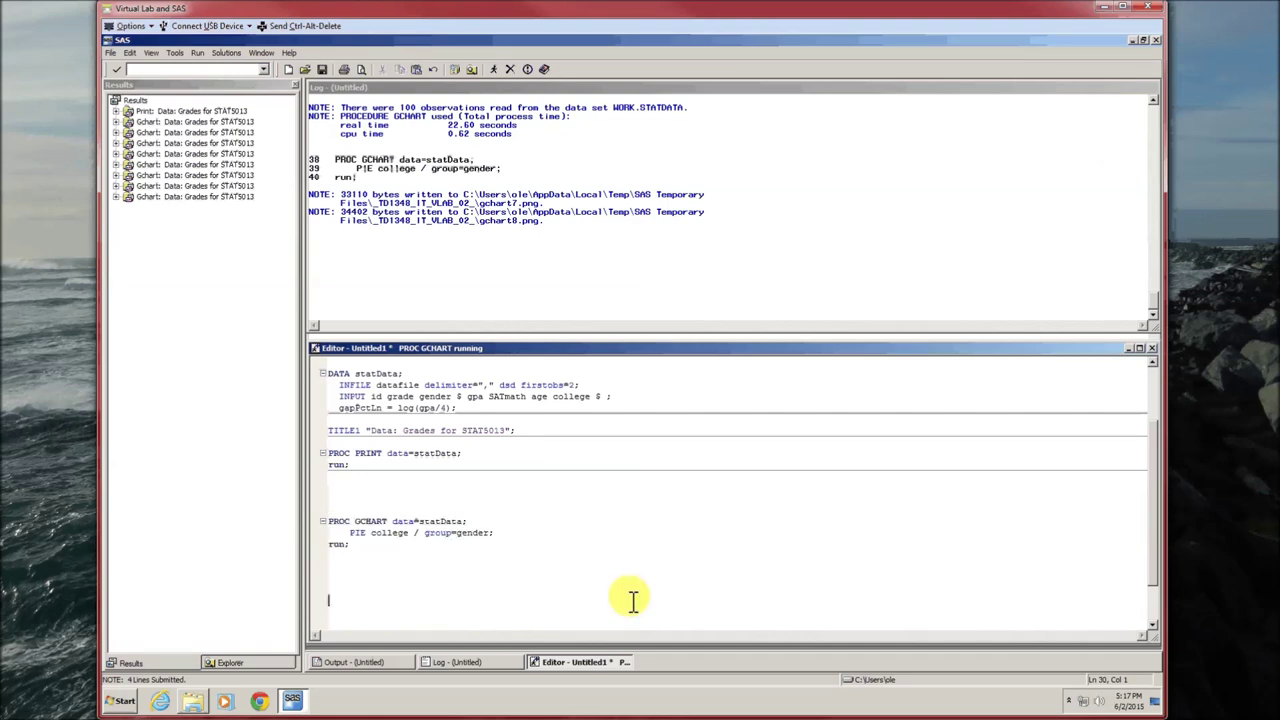
key("Return")
key("Return")
key("Return")
key("Return")
key("Return")
key("Return")
key("Return")
key("Return")
key("Return")
key("Return")
key("Return")
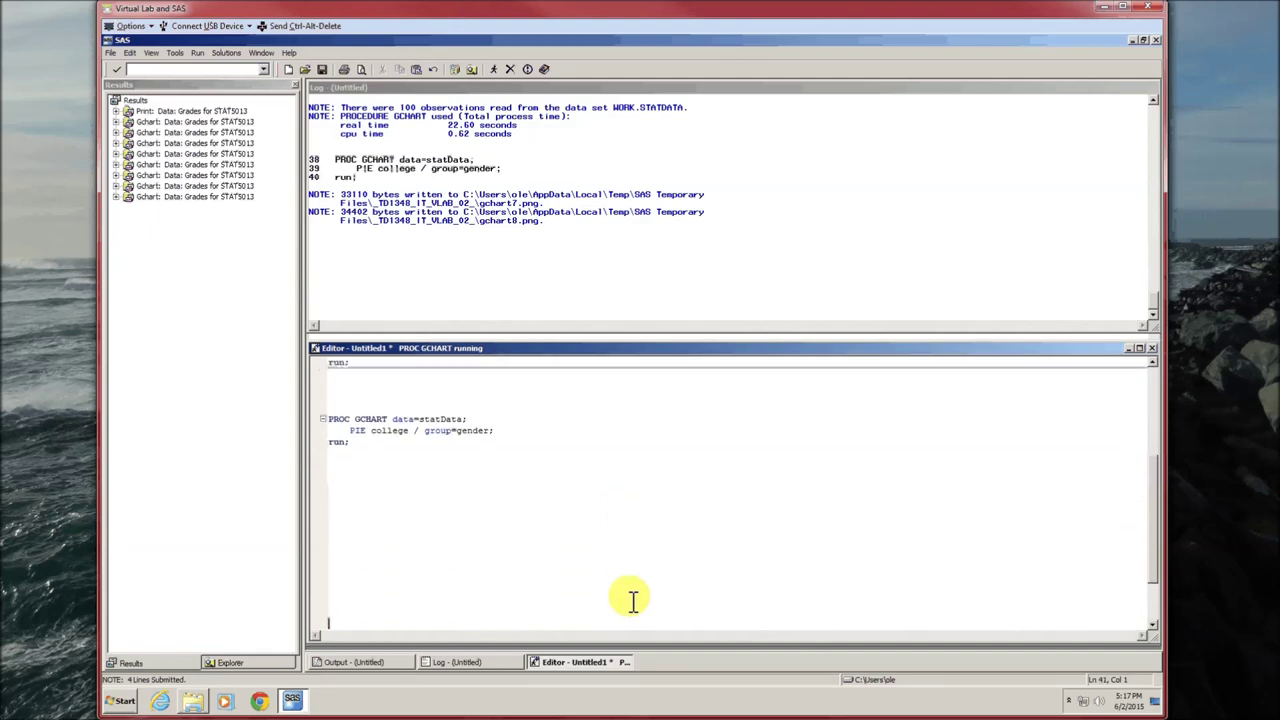
left_click(537, 500)
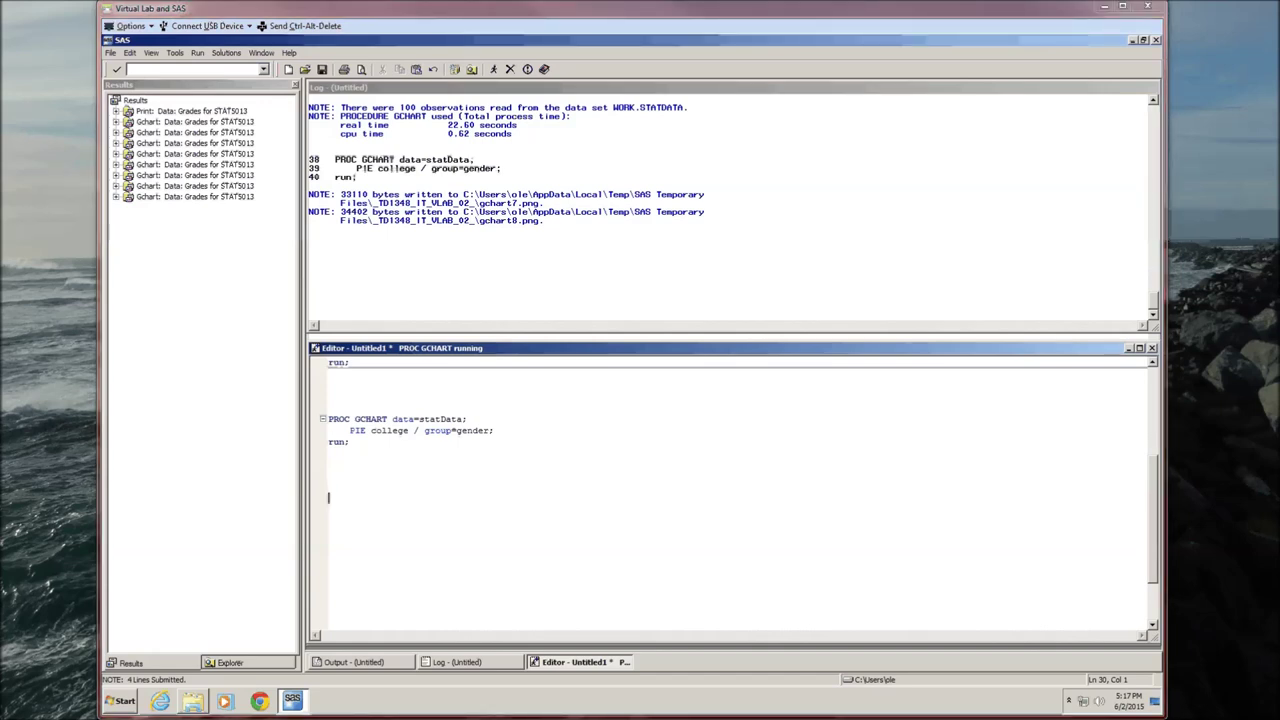
left_click(400, 512)
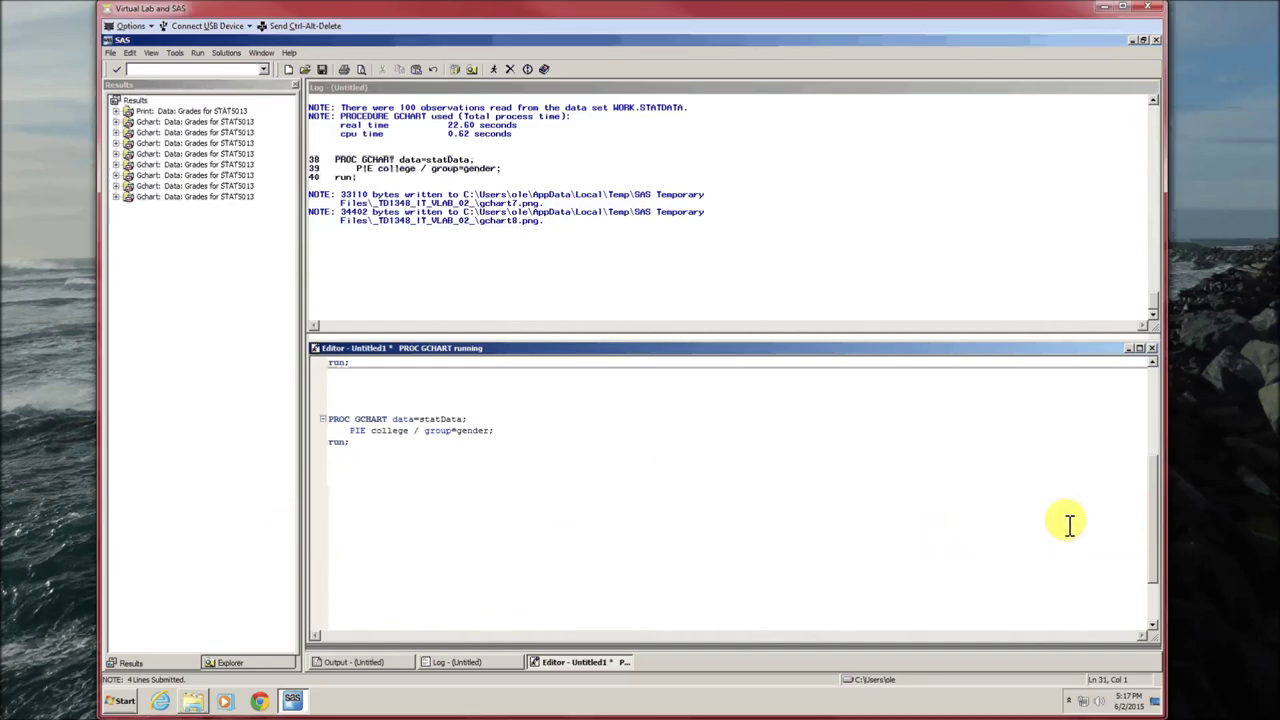
type("PROC UNIVARIATE data=statData;    VAR grade;    HISTOGRAM; run;")
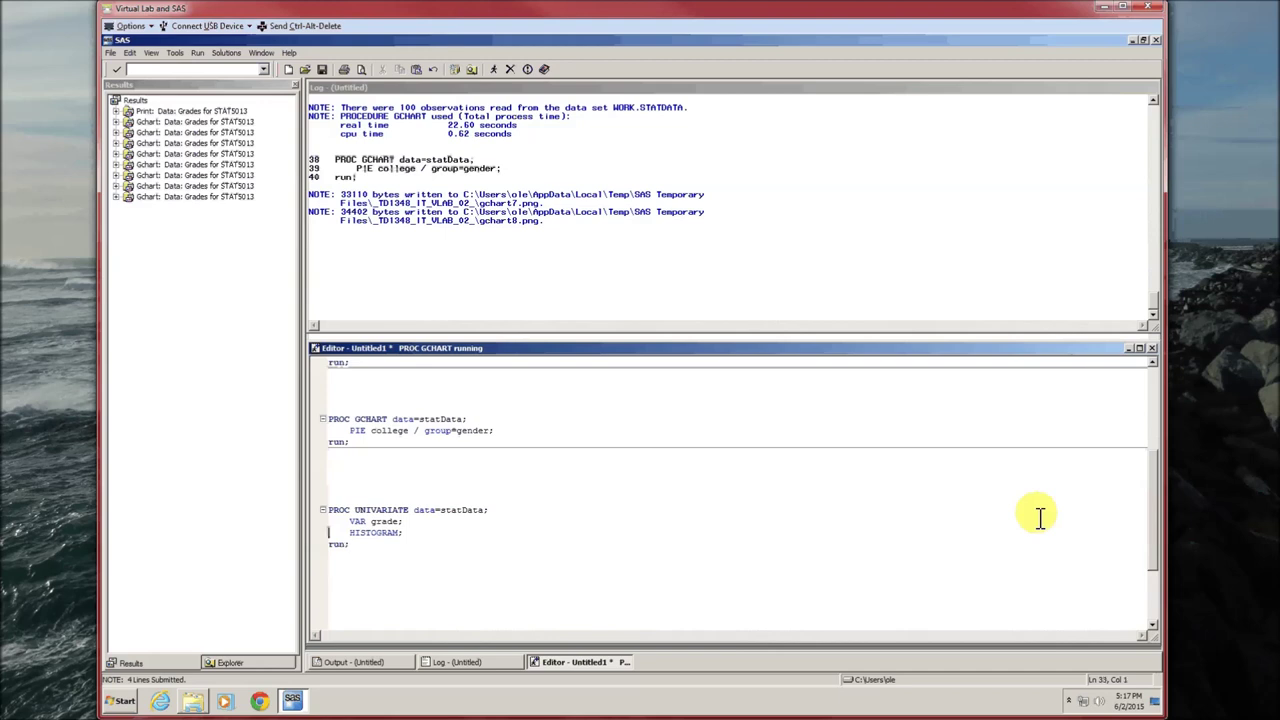
Step: Highlight statData, VAR grade and HISTOGRAM in turn, then select the UNIVARIATE step and submit it
key("Up")
key("Up")
key("End")
key("Left")
key("ctrl+shift+Left")
key("Right")
key("Down")
key("ctrl+shift+Left")
key("ctrl+shift+Left")
key("Right")
key("Down")
key("ctrl+shift+Left")
key("ctrl+shift+Left")
key("Right")
key("Up")
key("Up")
key("Down")
key("Down")
key("Down")
key("Home")
key("shift+Up")
key("shift+Up")
key("shift+Up")
key("shift+Up")
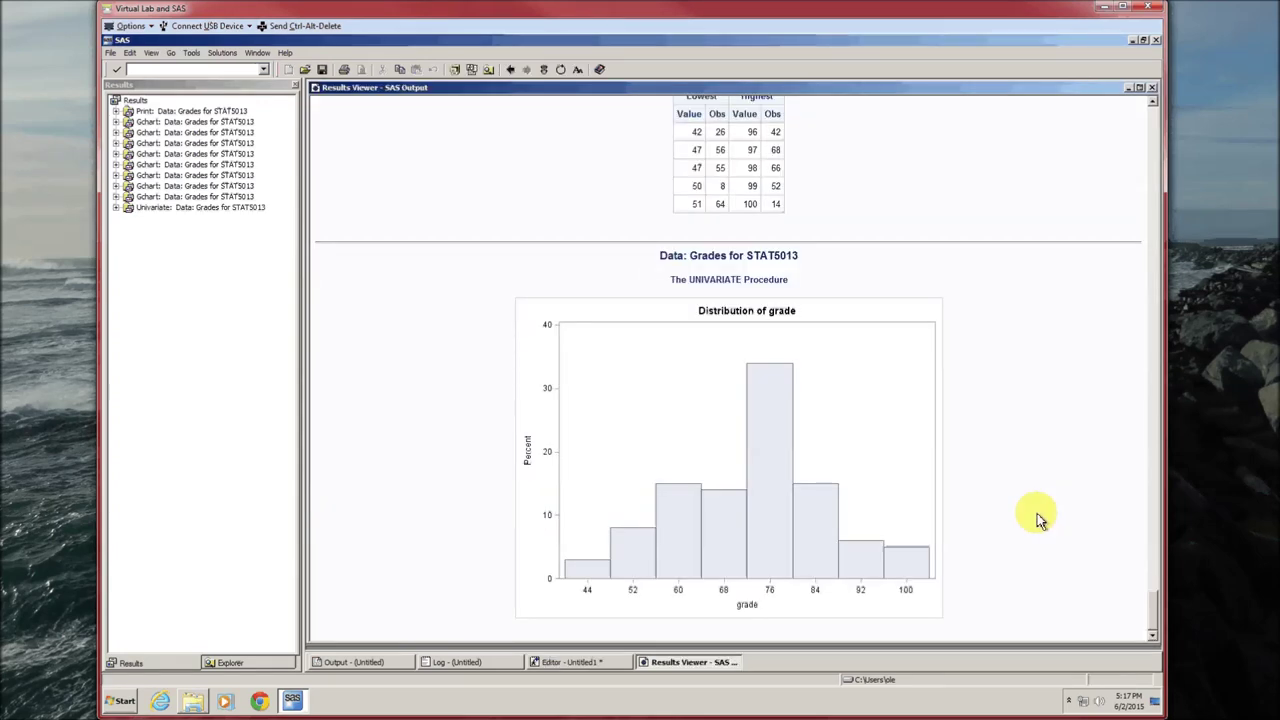
Step: Review the grade summary statistics (mean 72.31) and histogram, then close the results
scroll(1015, 490, "up", 5)
scroll(1015, 490, "up", 10)
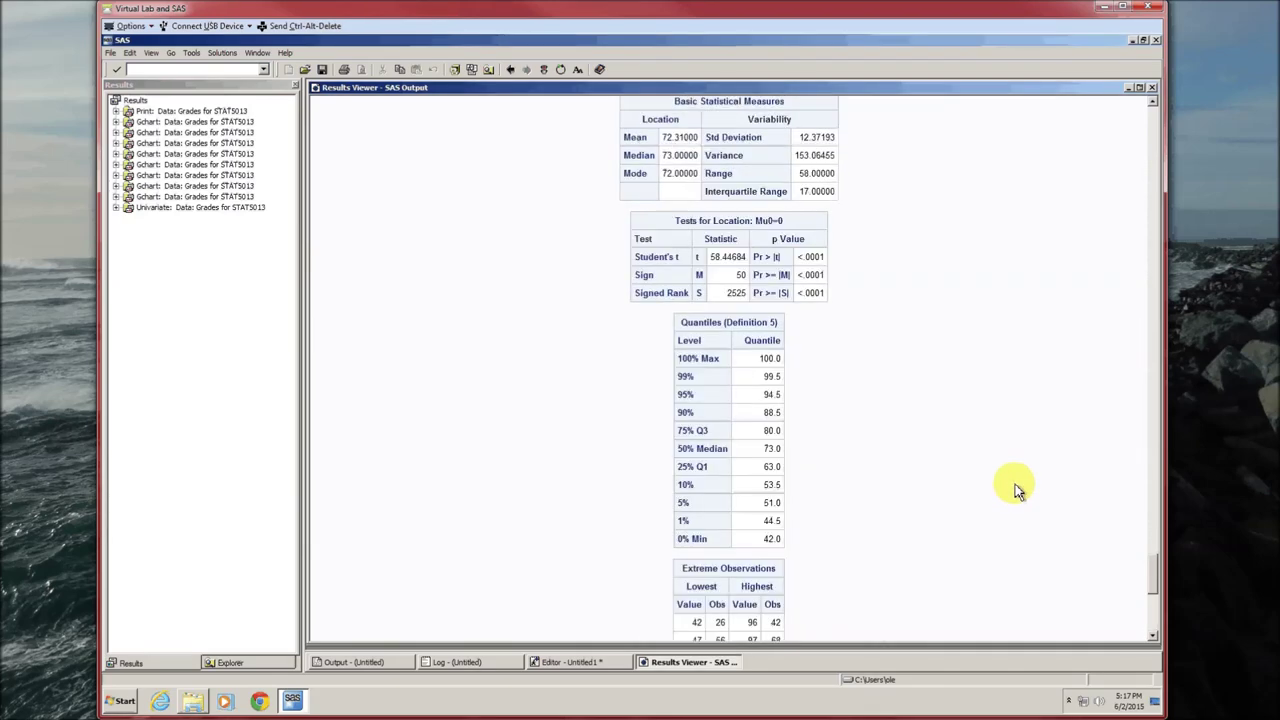
scroll(1010, 490, "down", 3)
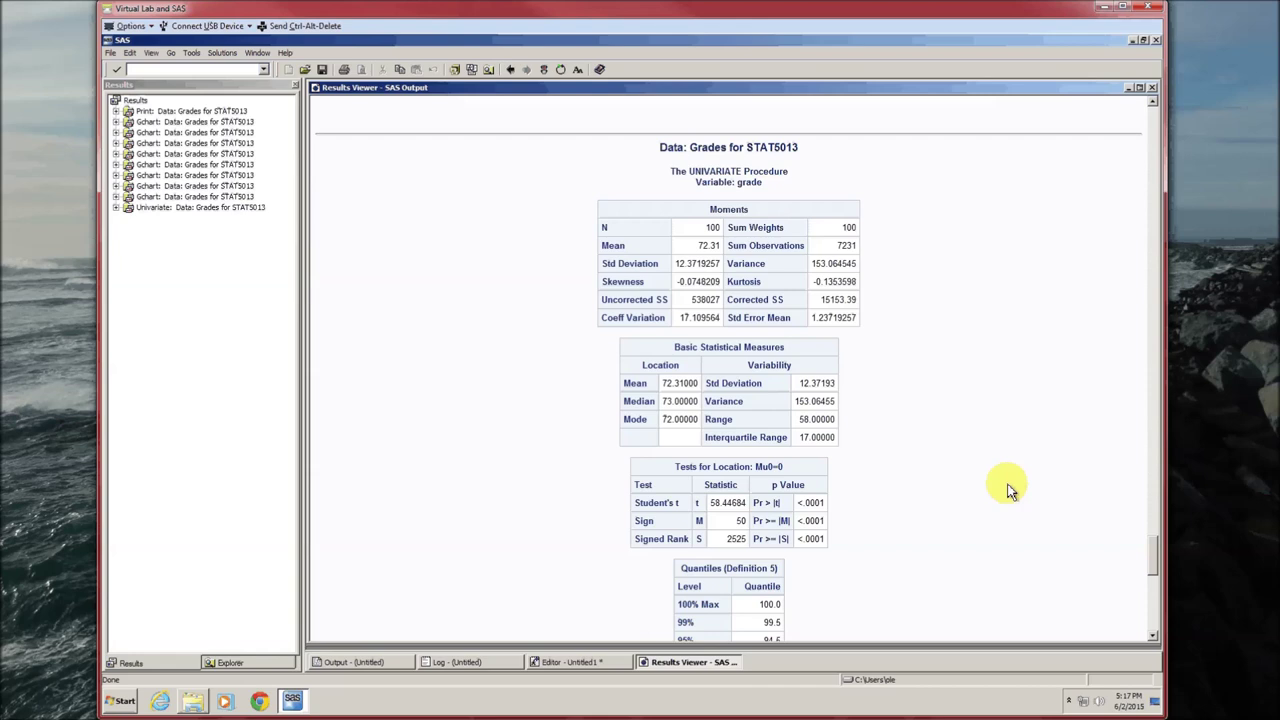
scroll(1008, 490, "down", 10)
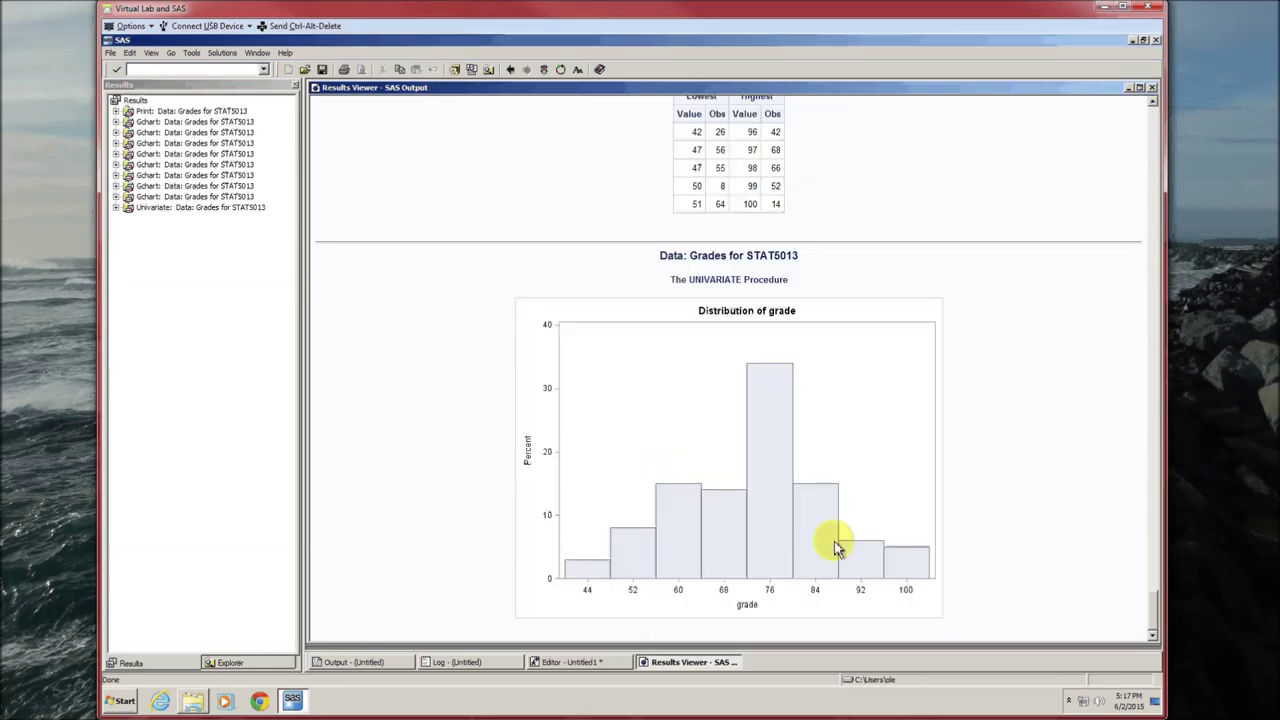
left_click(1151, 87)
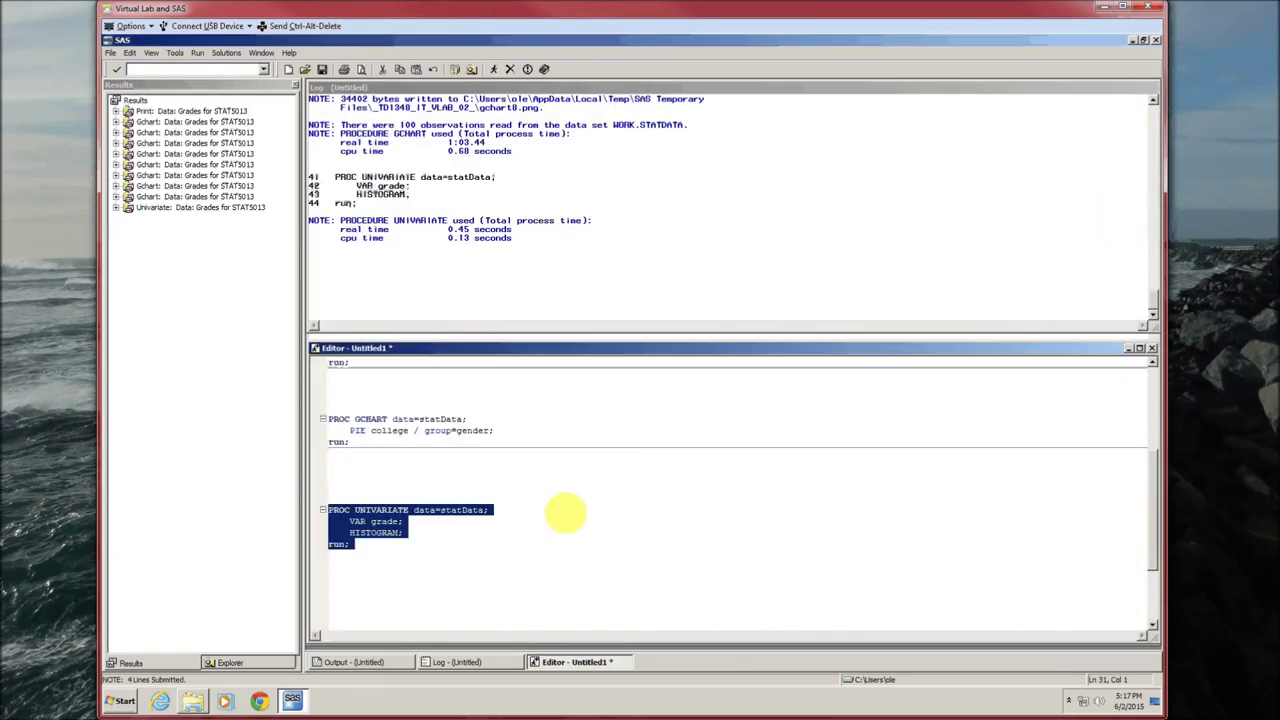
Step: Add '/ normal' to the HISTOGRAM statement and rerun the UNIVARIATE step to fit Mu=72.31, Sigma=12.372
left_click(452, 532)
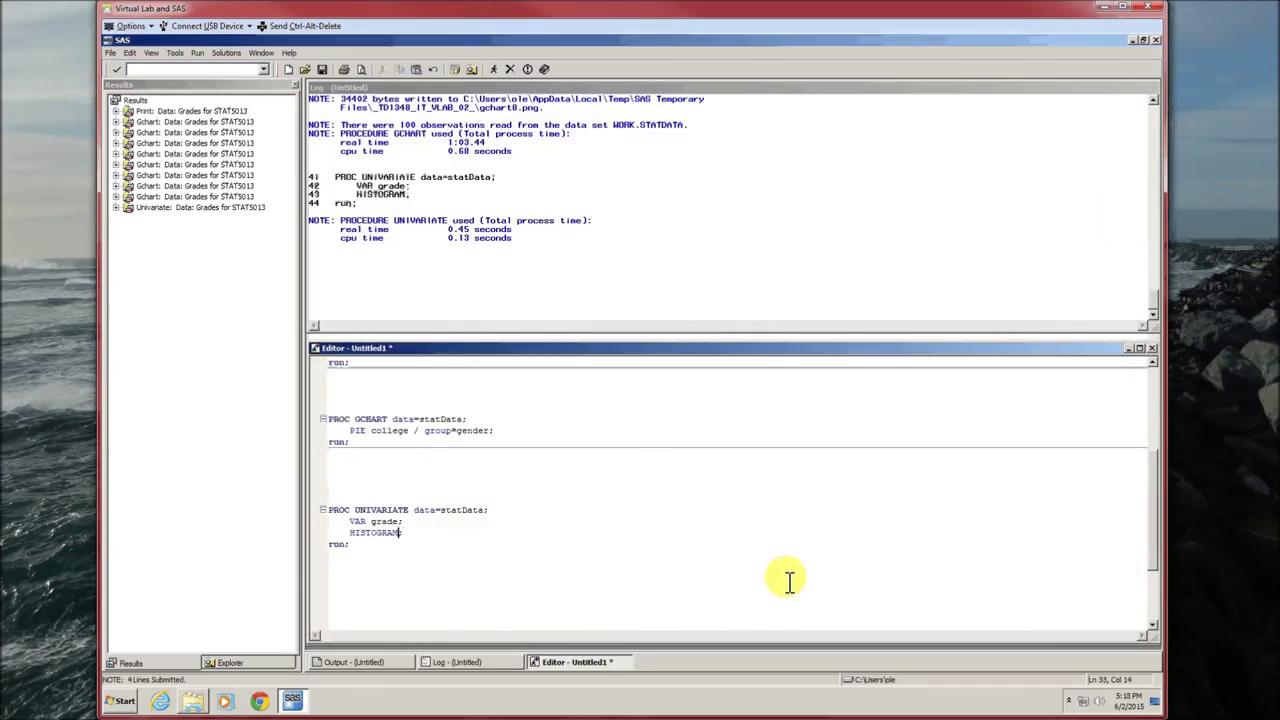
type("/ normal")
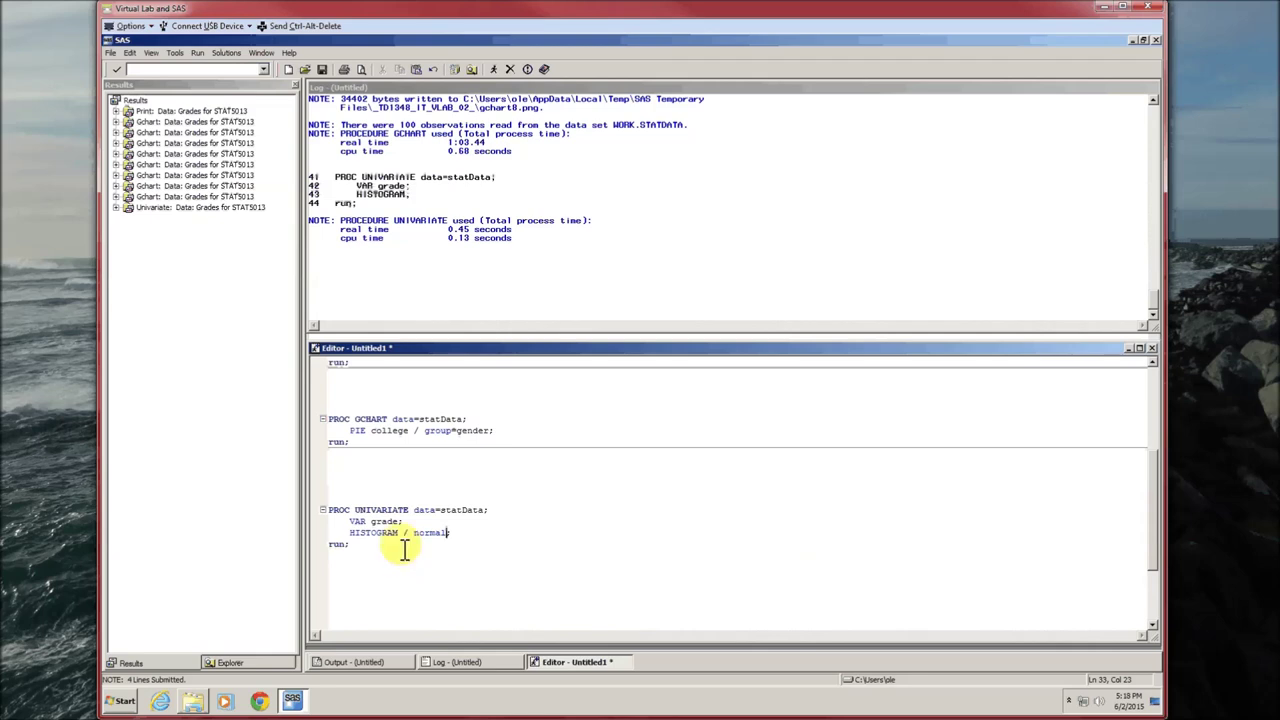
left_click_drag(374, 548, 333, 515)
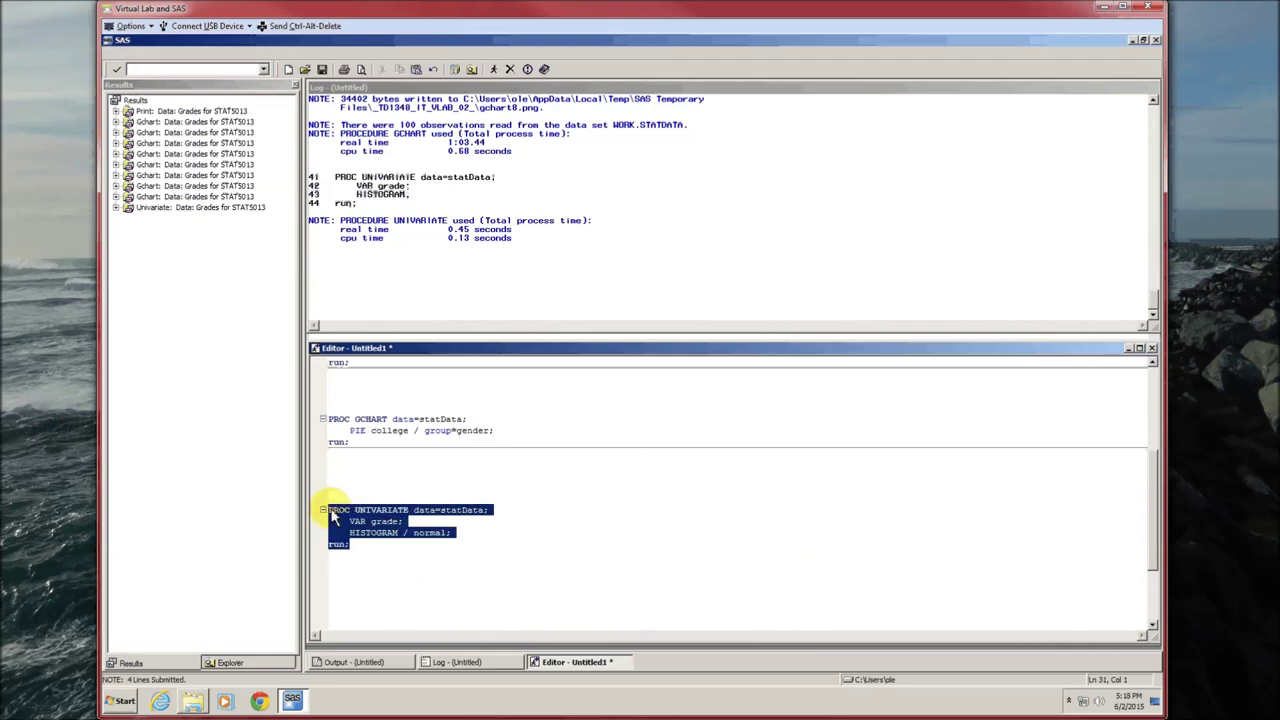
key("F8")
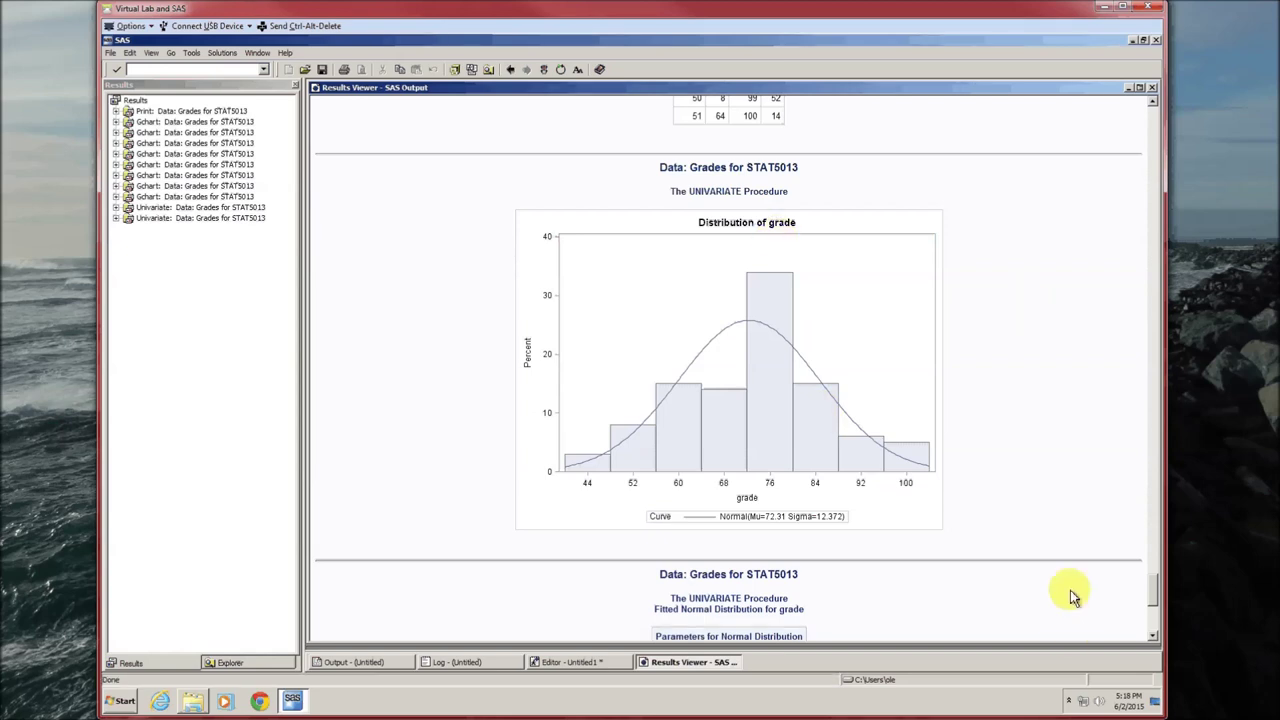
scroll(1070, 590, "down", 8)
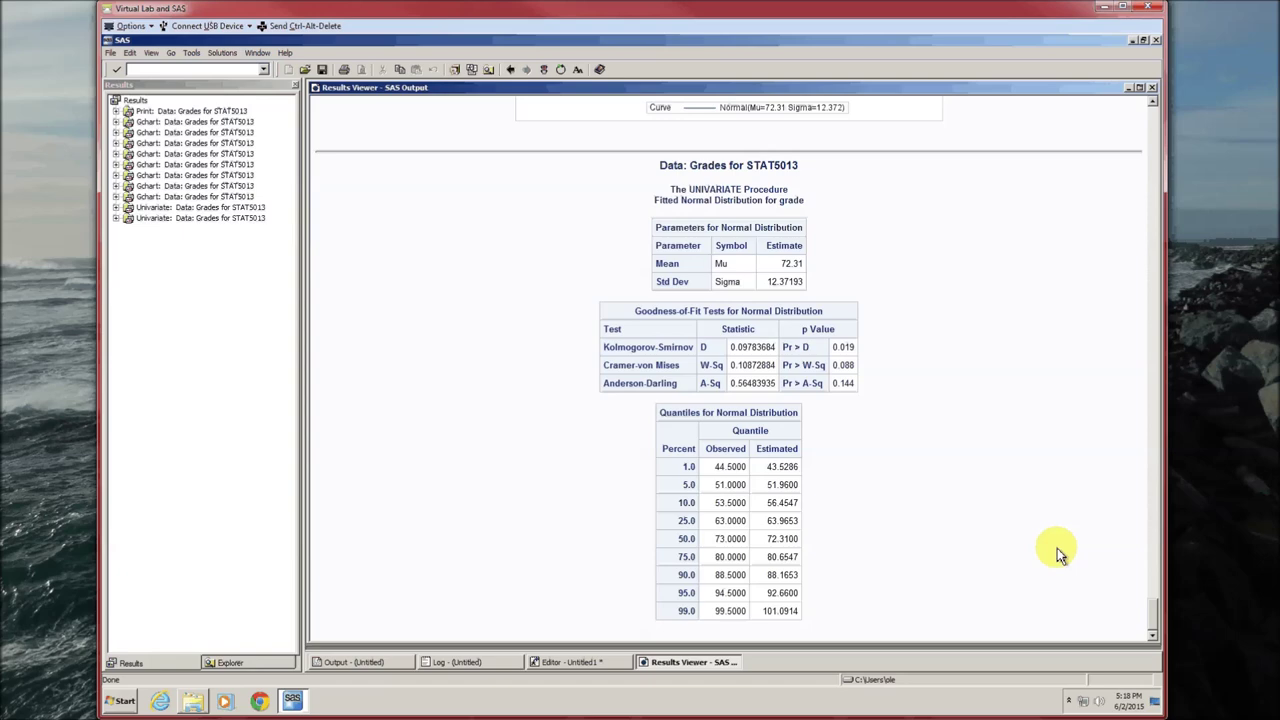
scroll(1060, 555, "up", 5)
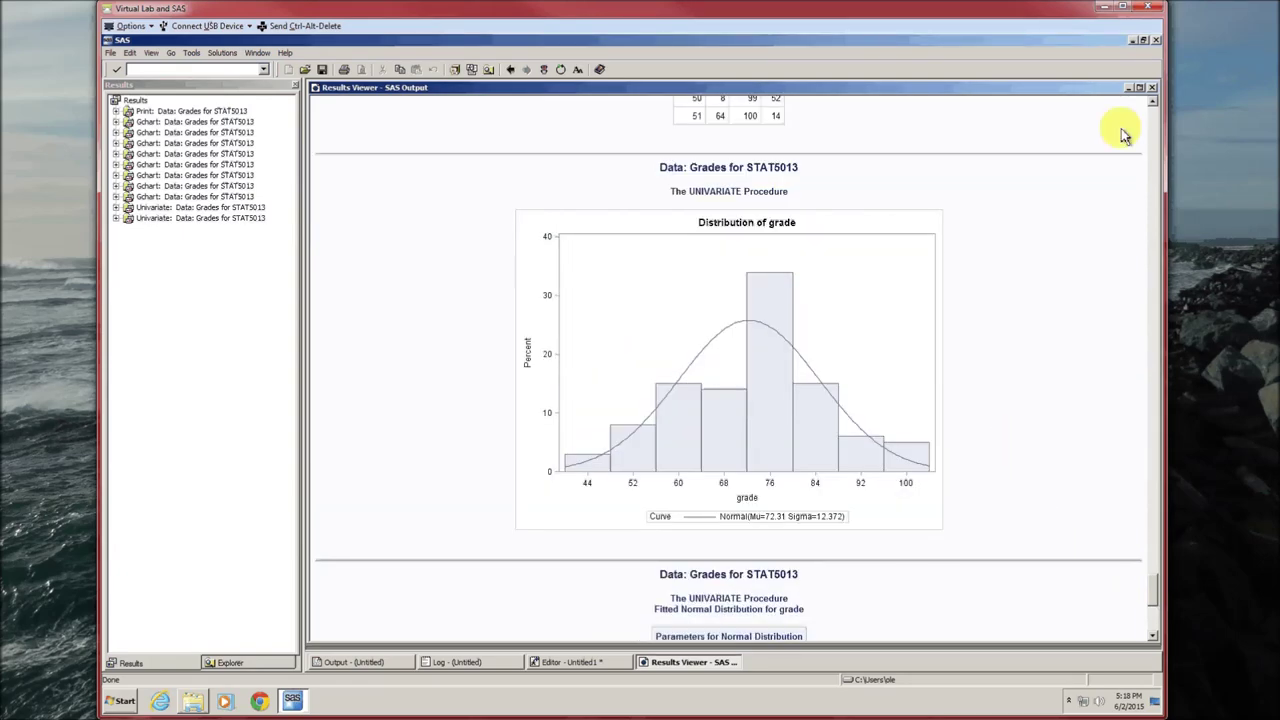
left_click(1155, 90)
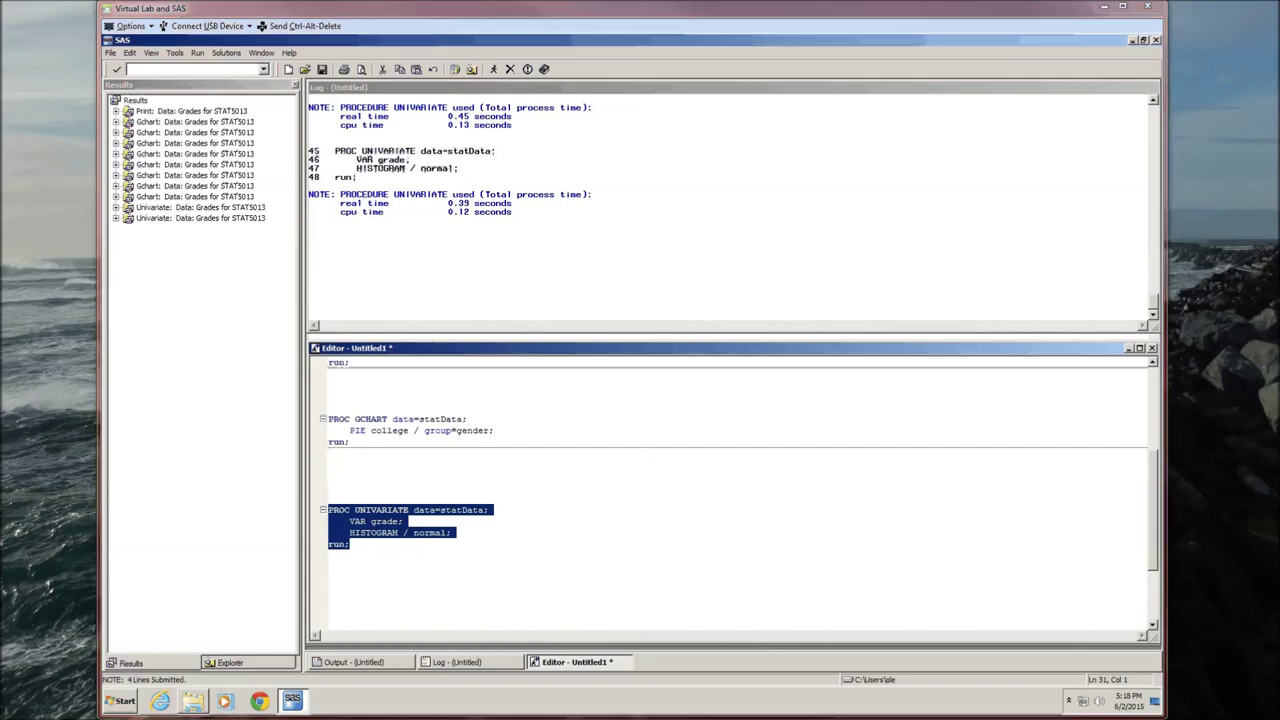
Step: Insert PROC BOXPLOT data=statData plotting gpa*gender with boxstyle=schematic, then select the step
left_click(435, 592)
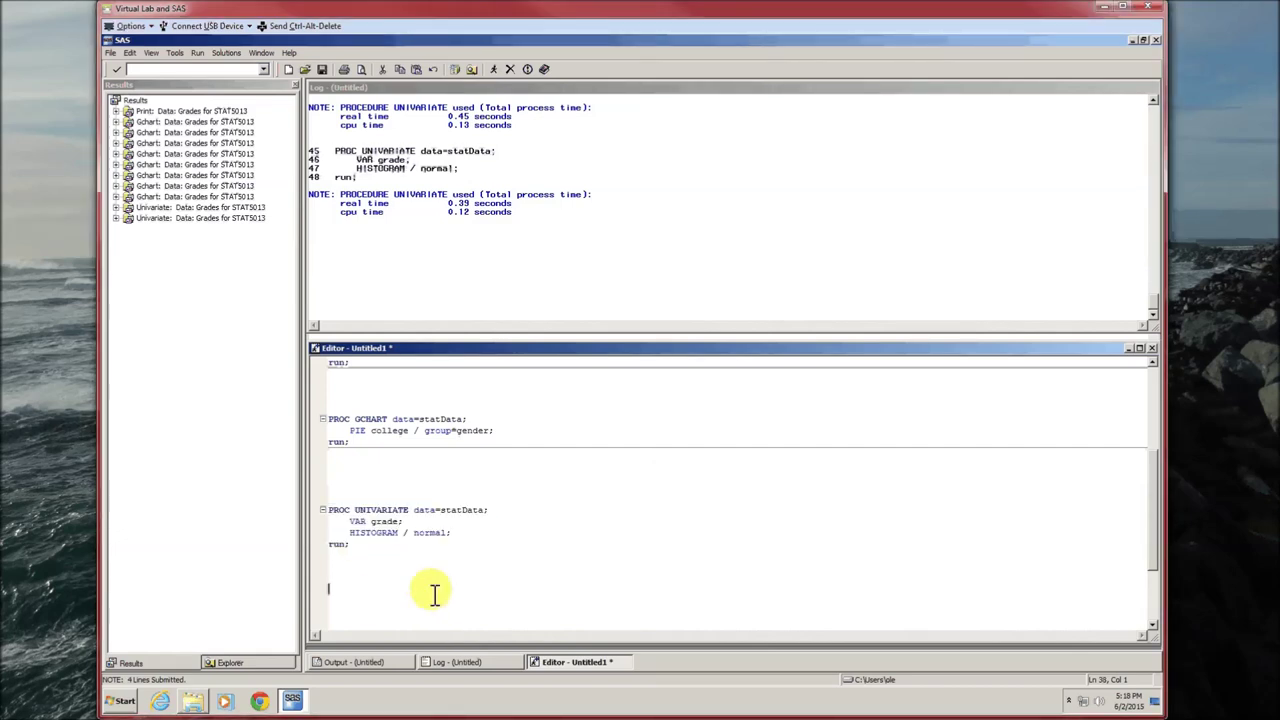
scroll(432, 591, "down", 2)
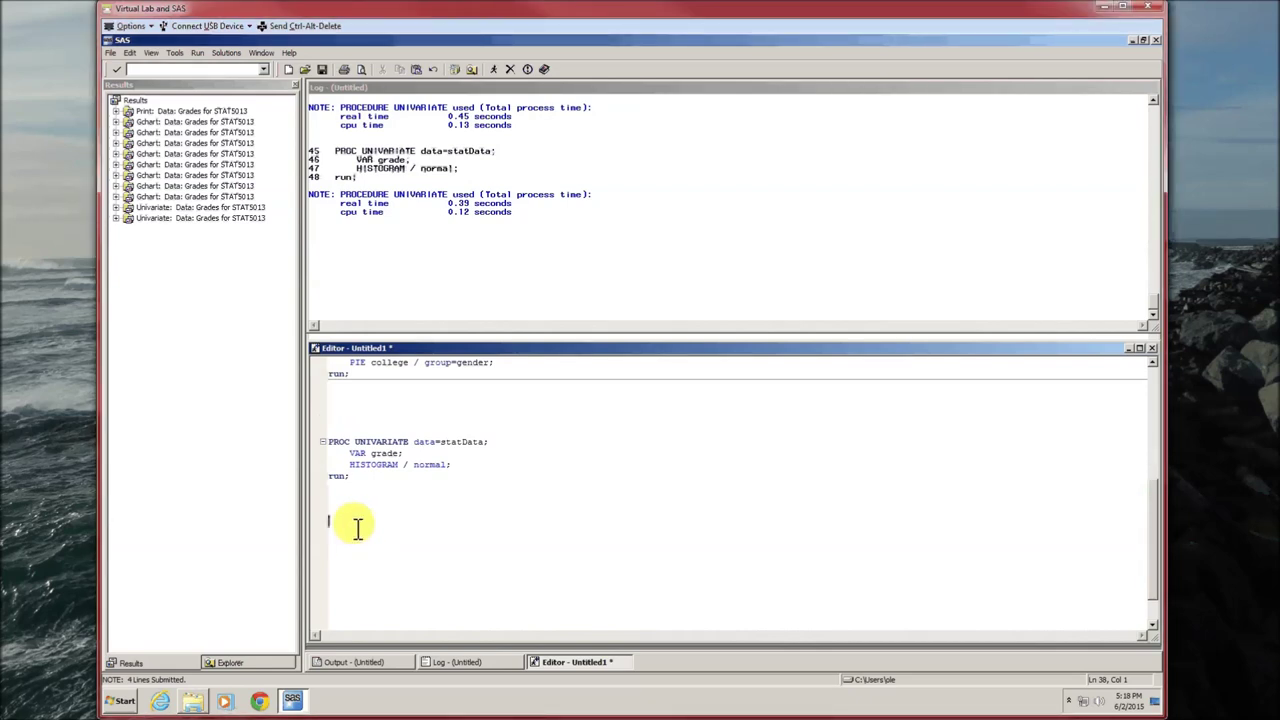
type("PROC BOXPLOT data=statData;     PLOT gpa*gender / boxstyle=schematic; run;")
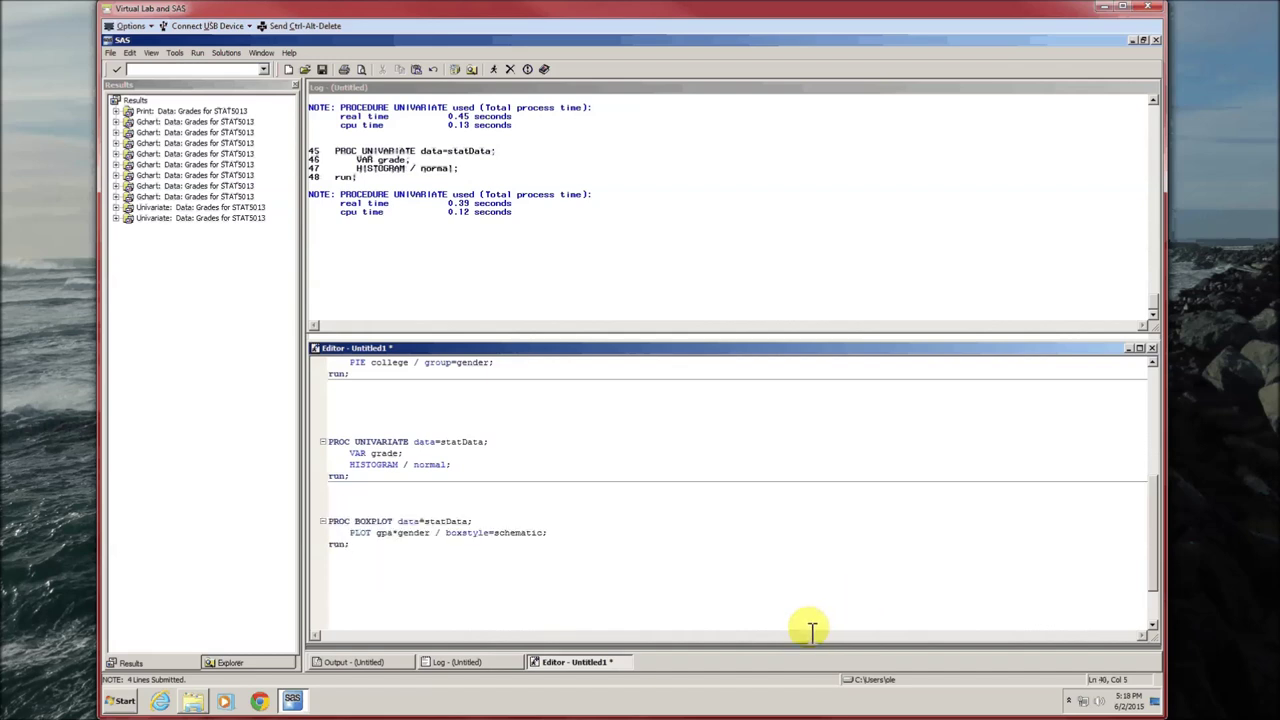
left_click(358, 510)
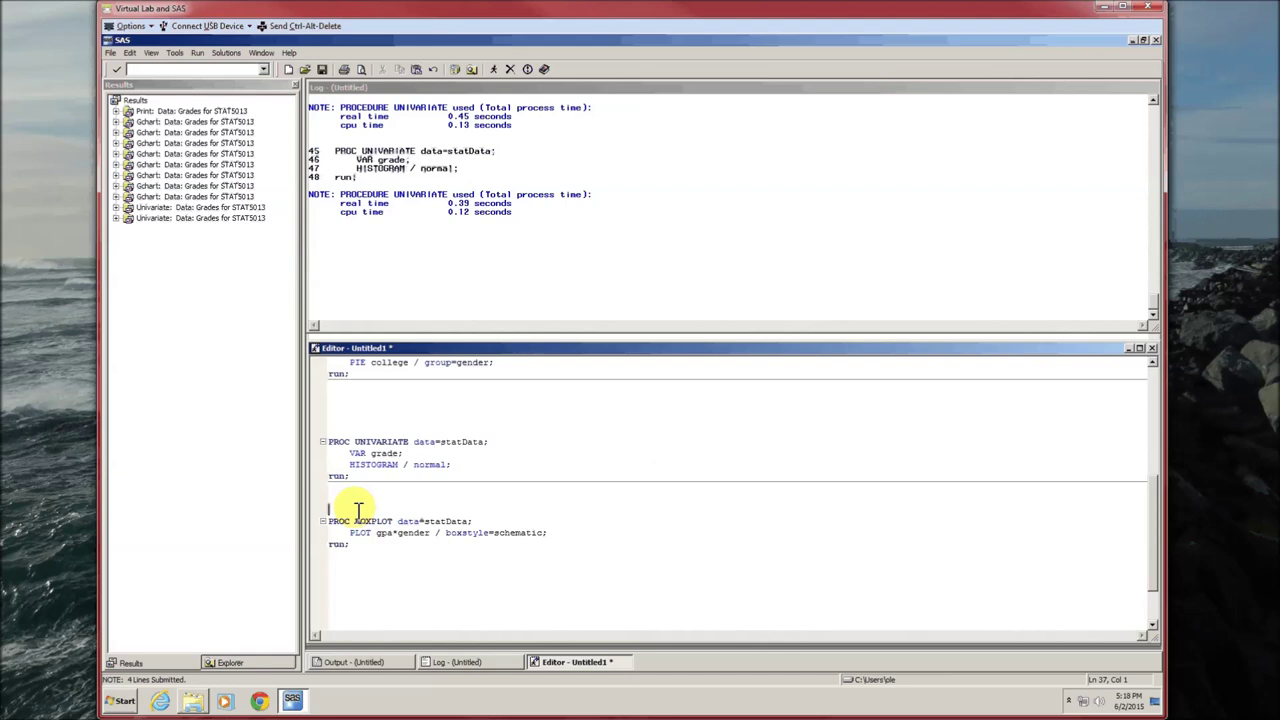
key("Return")
key("Return")
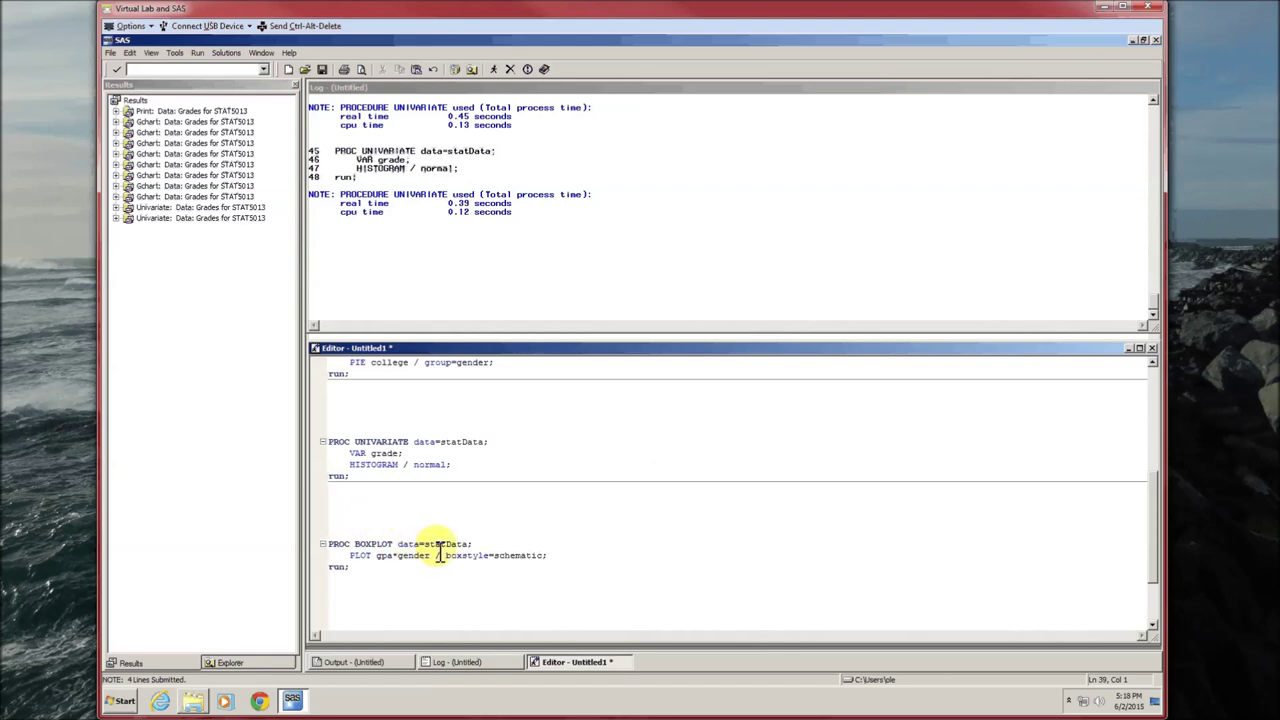
double_click(362, 556)
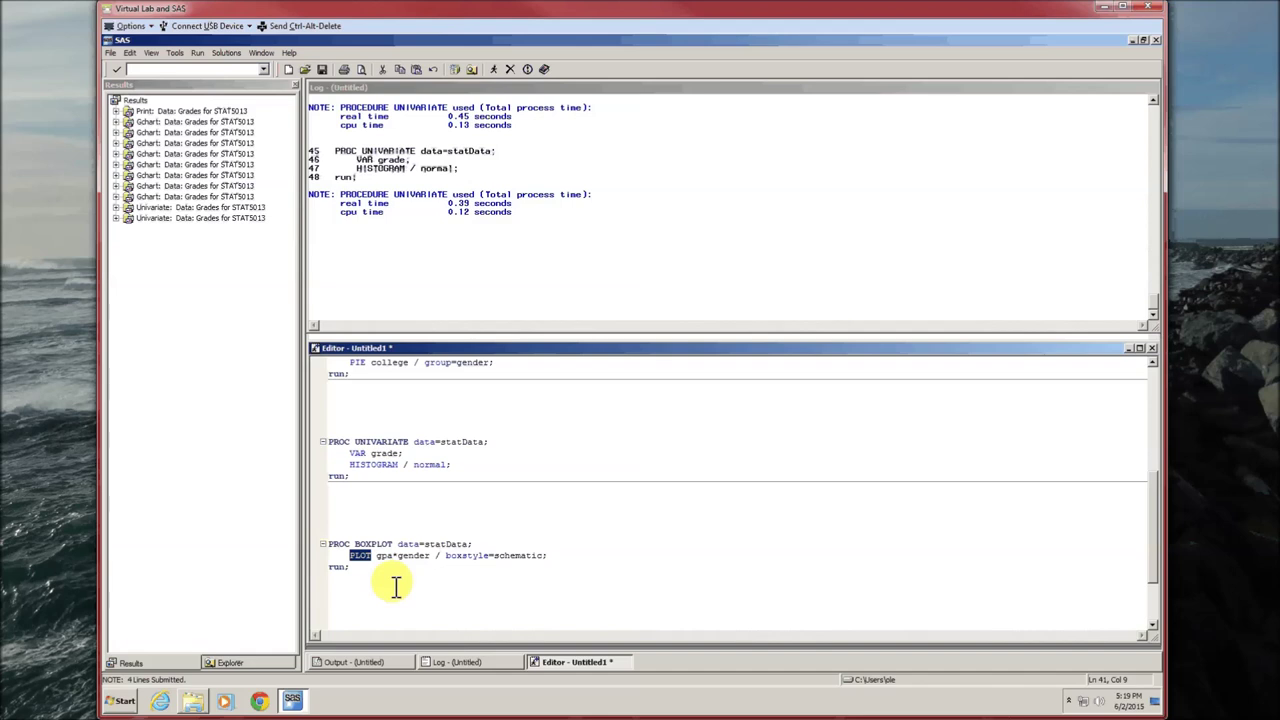
double_click(385, 556)
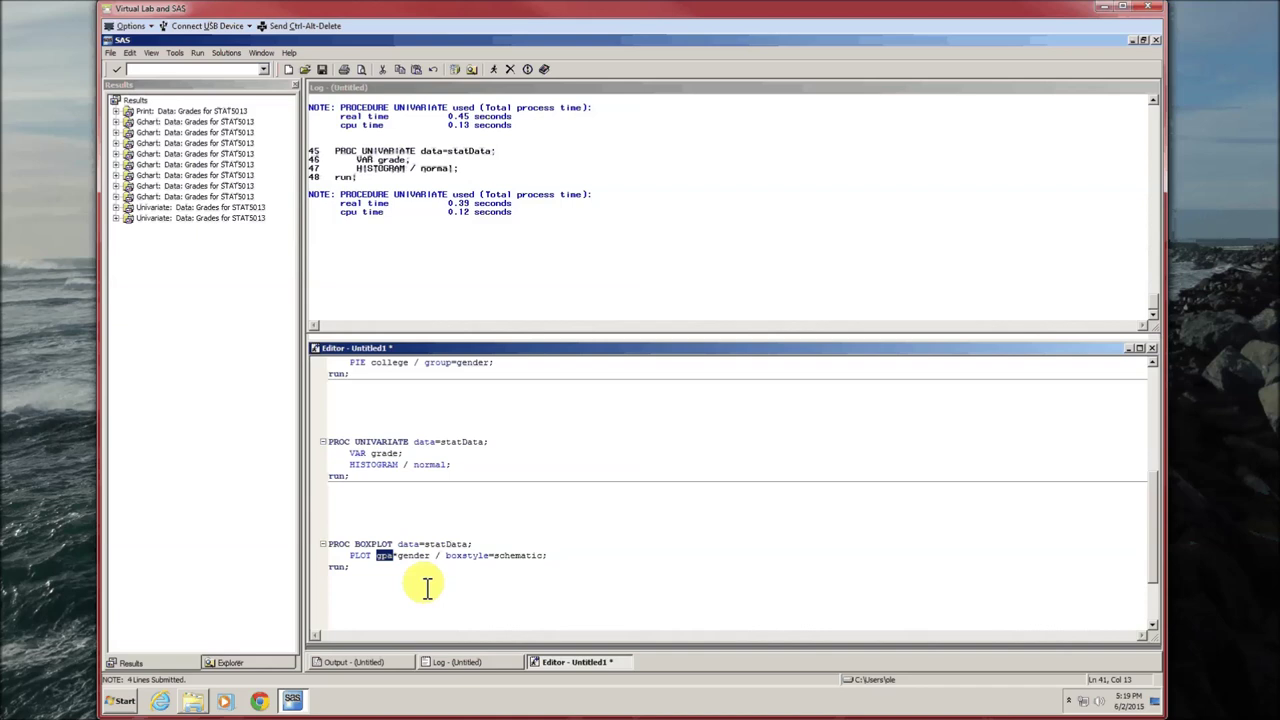
double_click(416, 557)
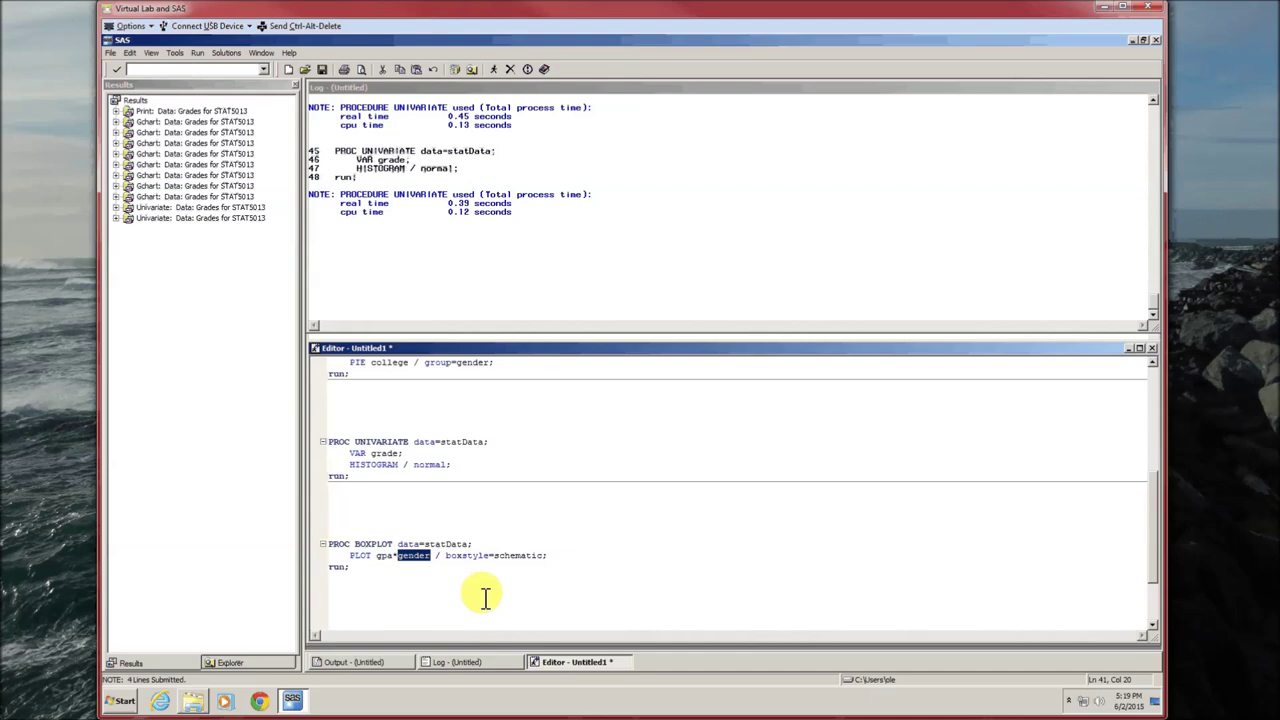
left_click_drag(446, 556, 516, 575)
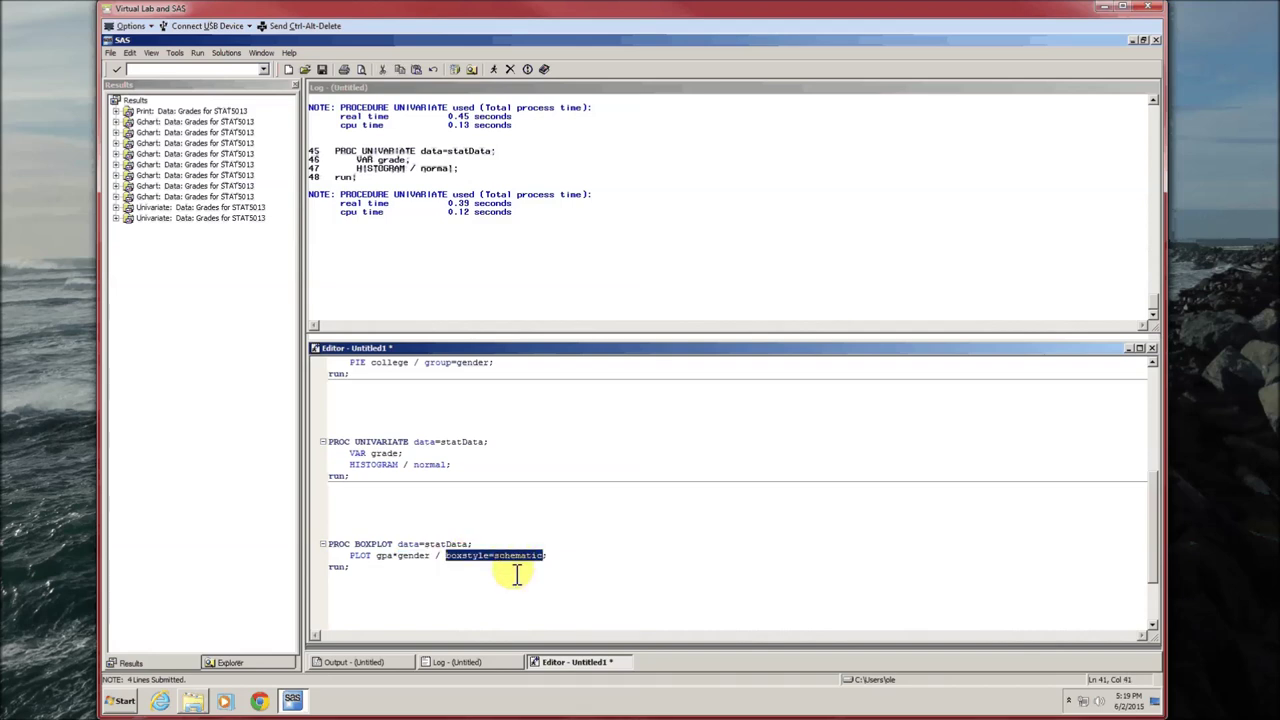
left_click(516, 574)
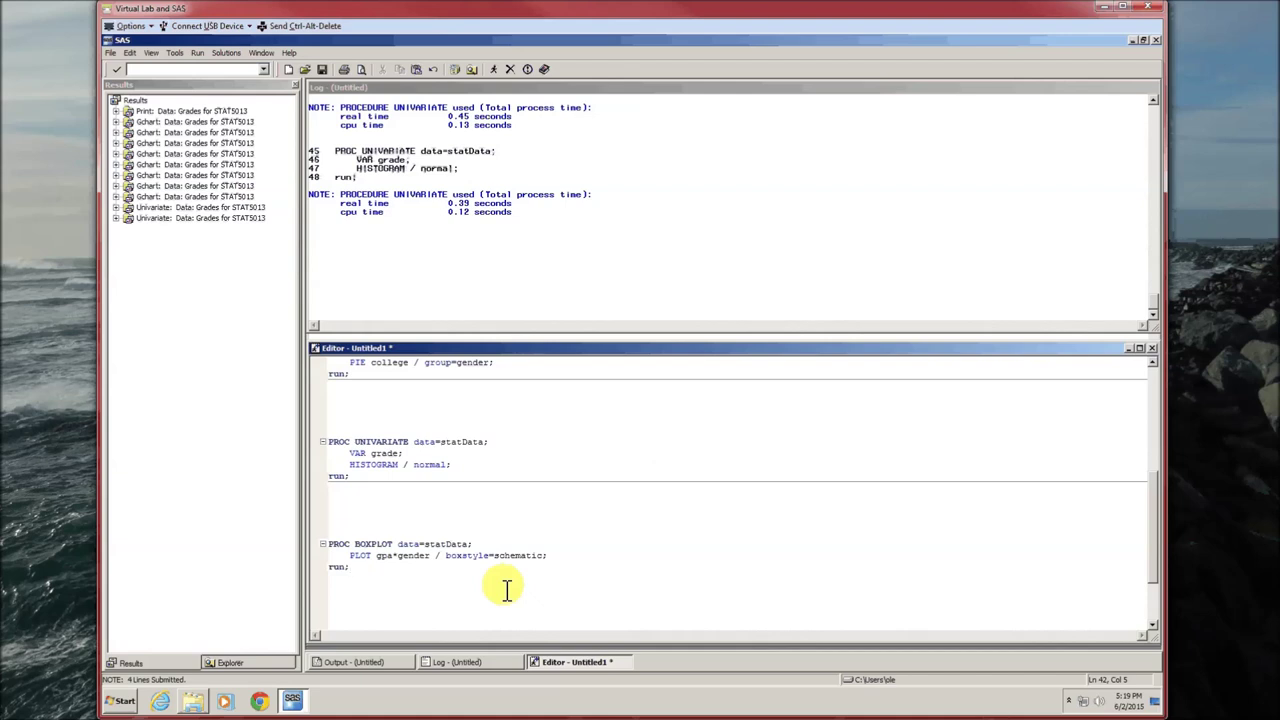
key("shift+Up")
key("shift+Up")
key("shift+Up")
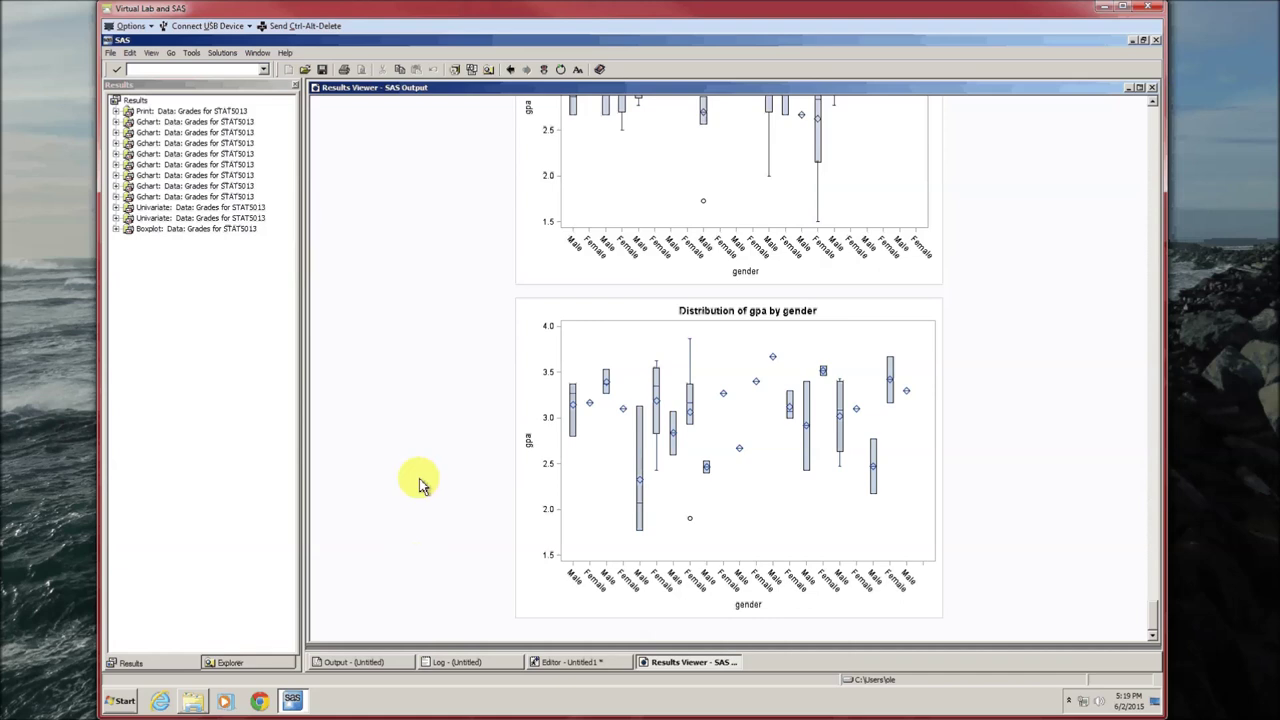
Step: Review the gpa-by-gender box plots, close them, and bring the log forward
scroll(457, 510, "up", 8)
scroll(463, 515, "down", 4)
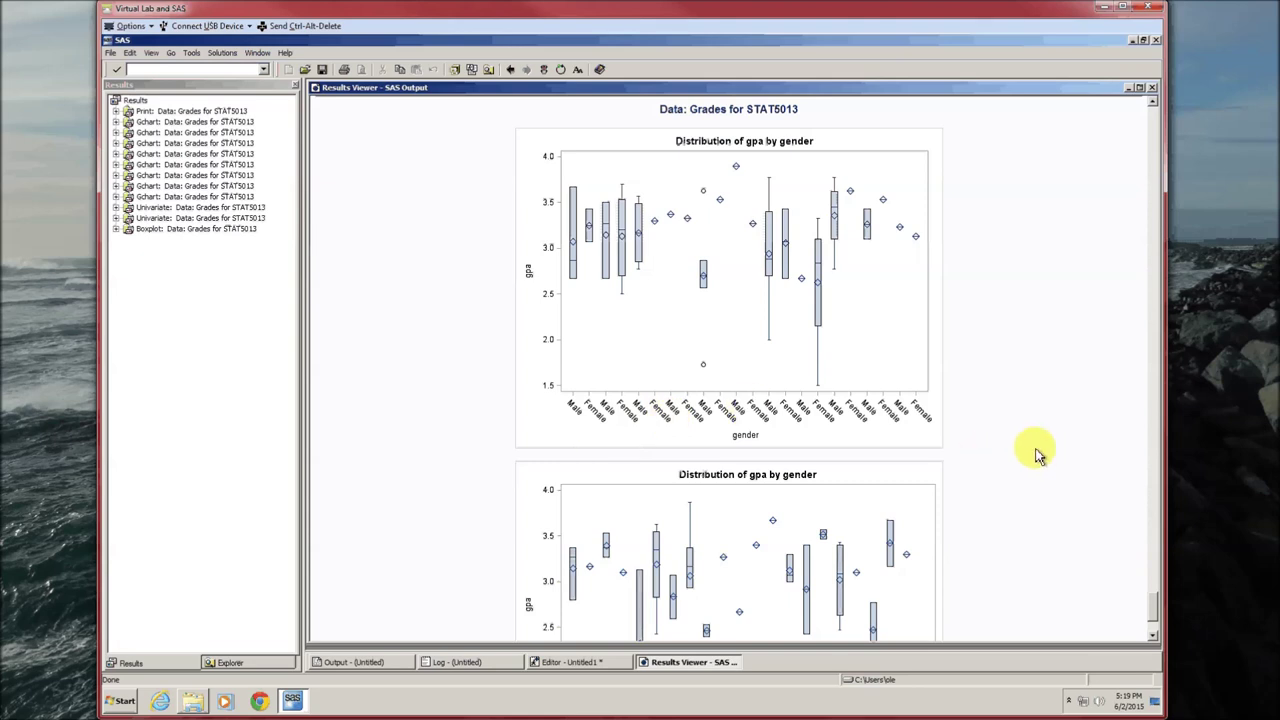
left_click(1153, 88)
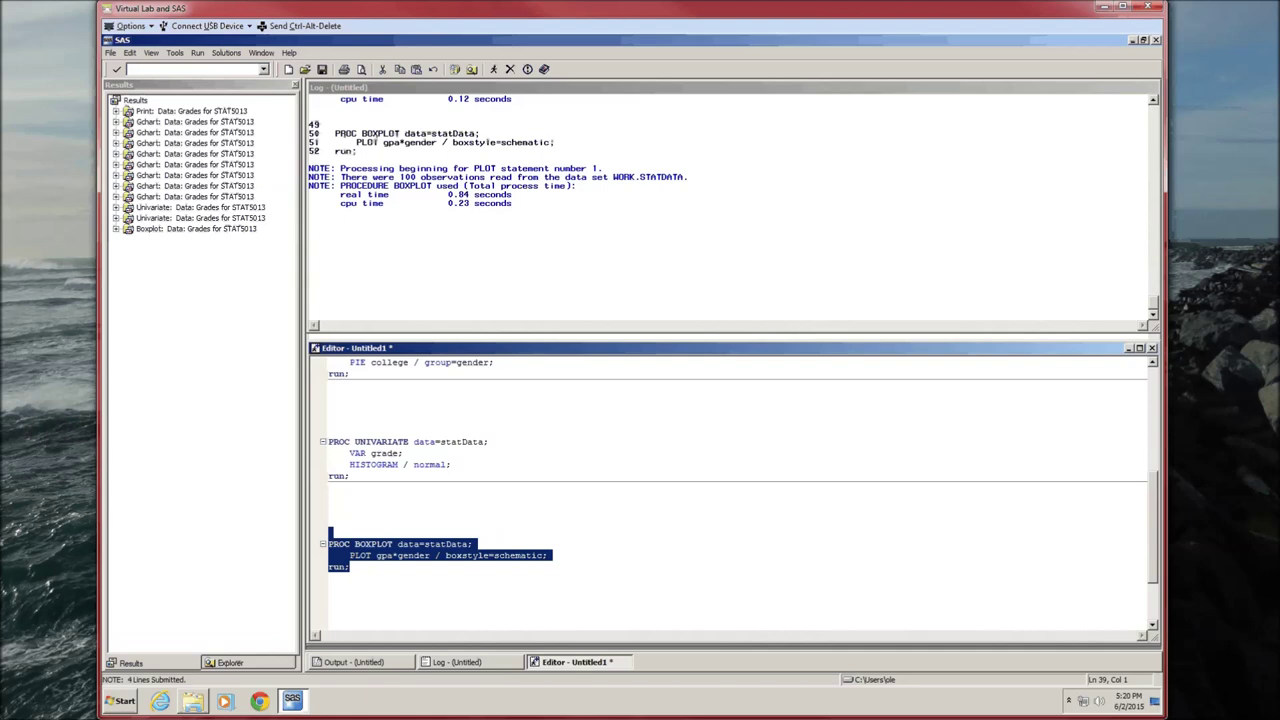
left_click(556, 263)
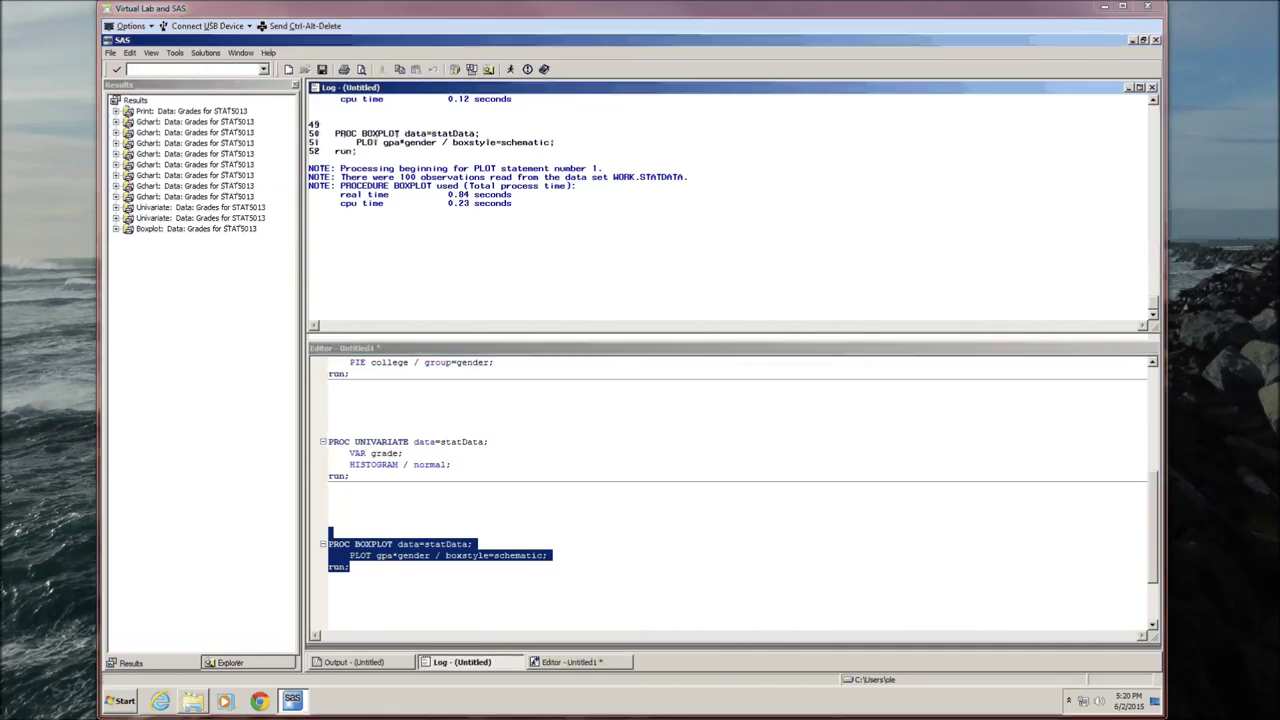
Step: Insert PROC SORT data=statData; BY gender; above PROC BOXPLOT and submit both steps
left_click(533, 525)
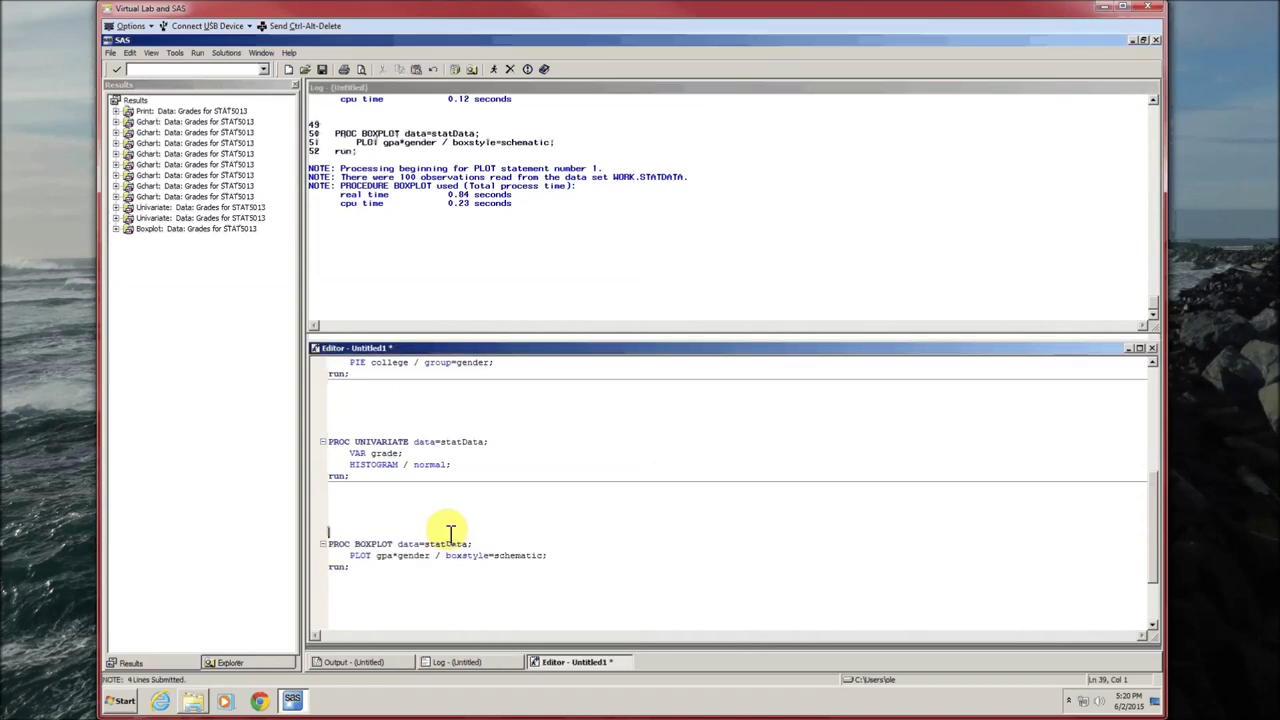
type("PROC SORT data=statData;     BY gender;")
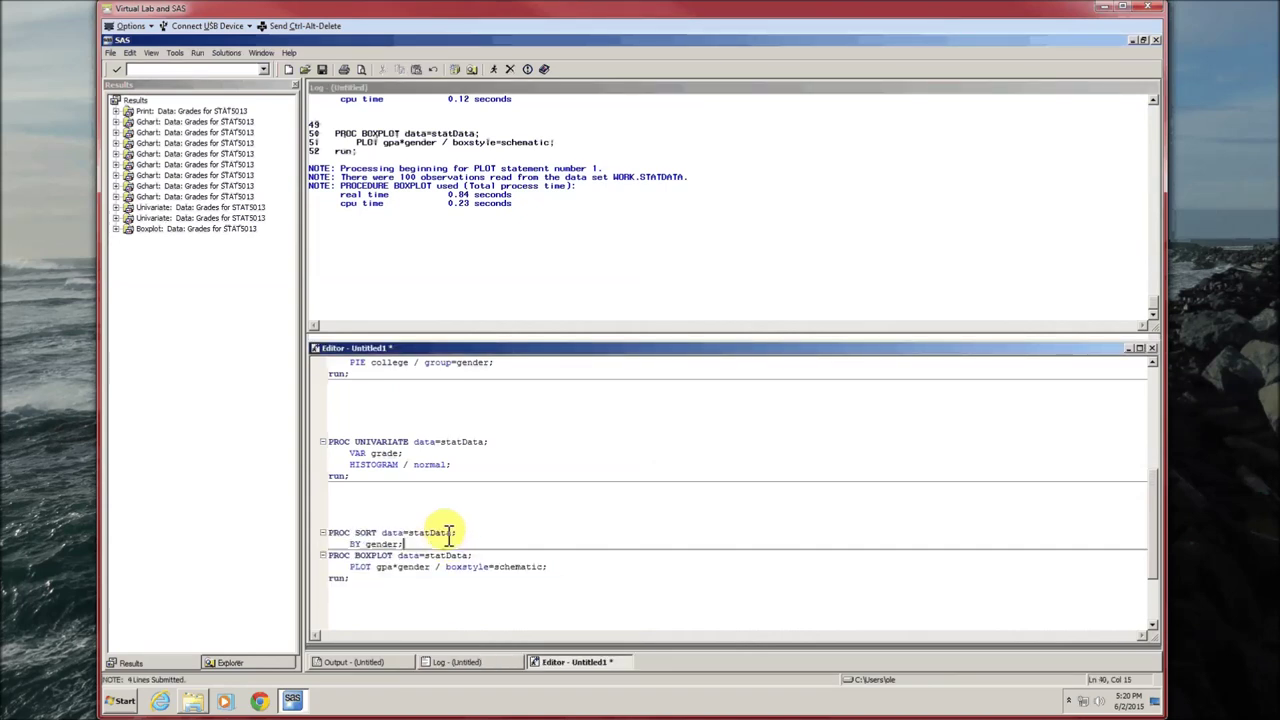
left_click(355, 545)
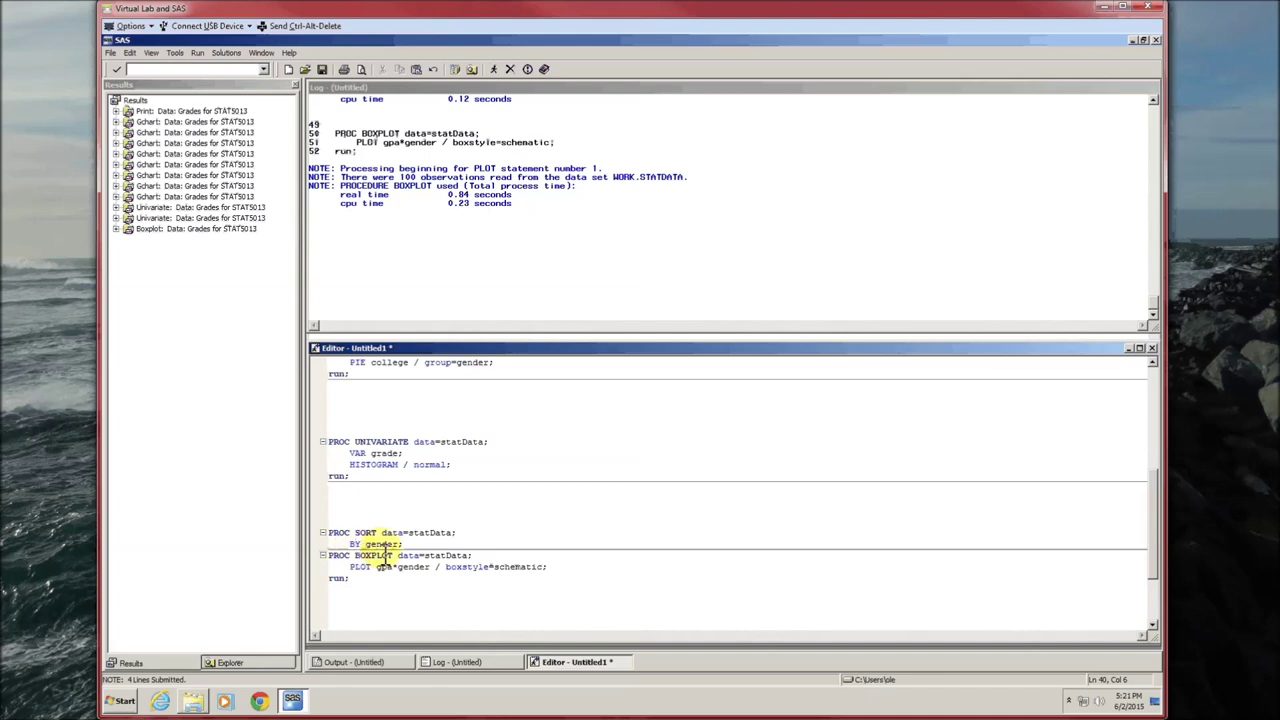
left_click(382, 545)
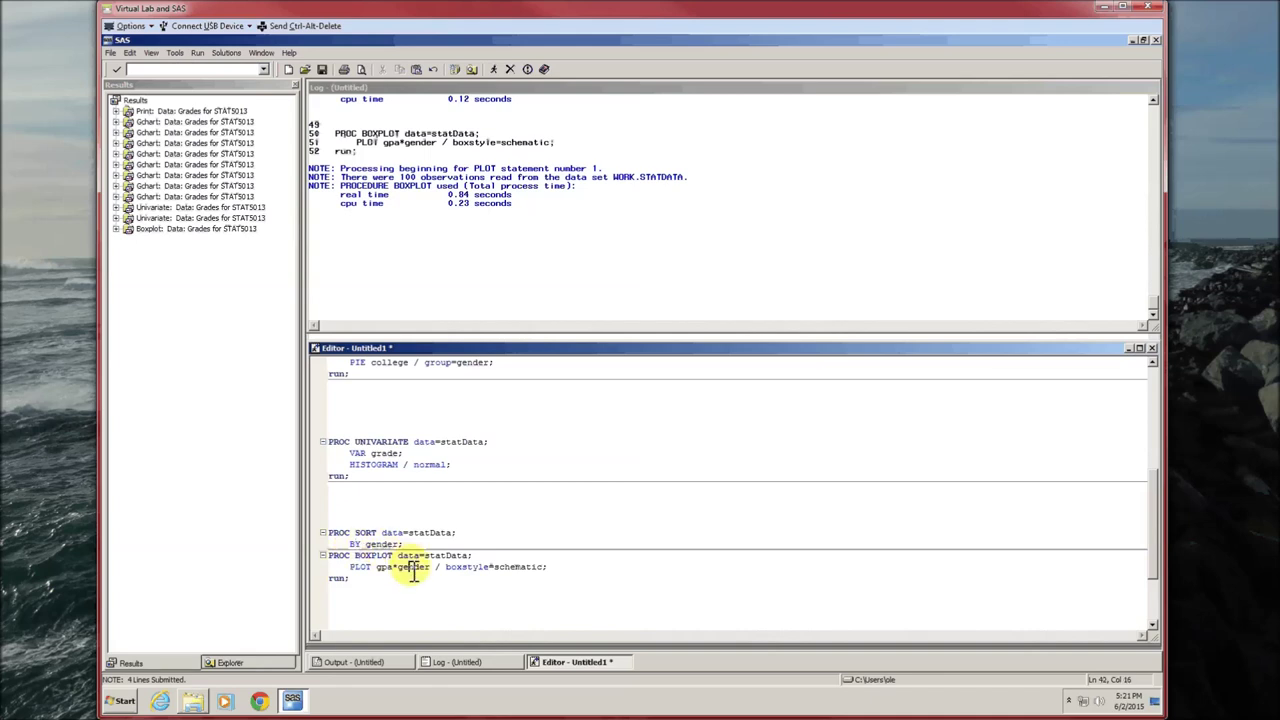
double_click(412, 567)
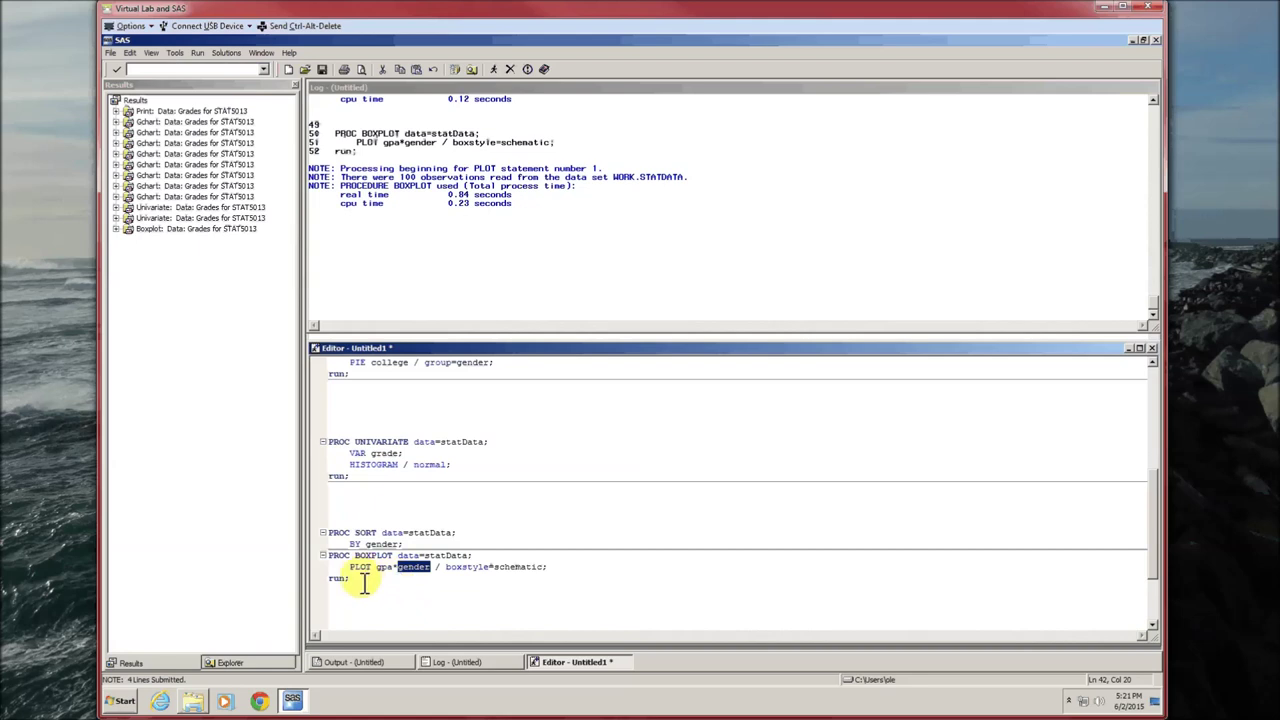
left_click_drag(351, 579, 342, 517)
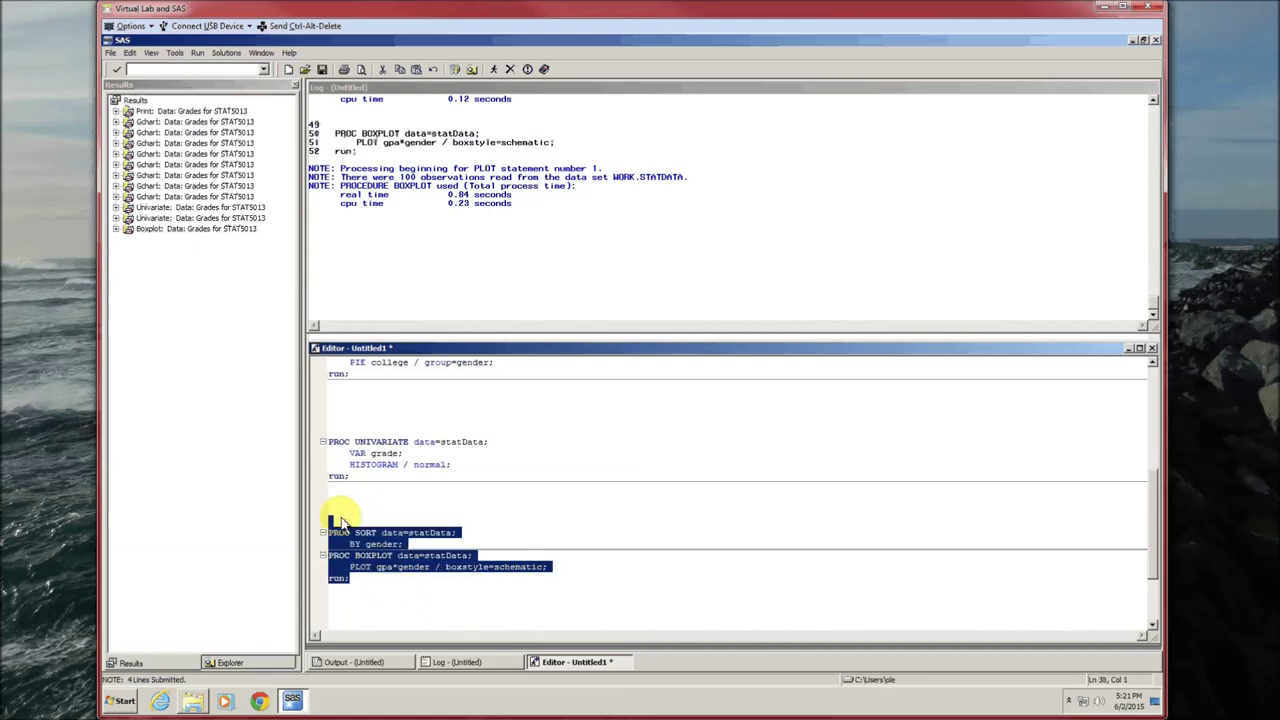
key("F3")
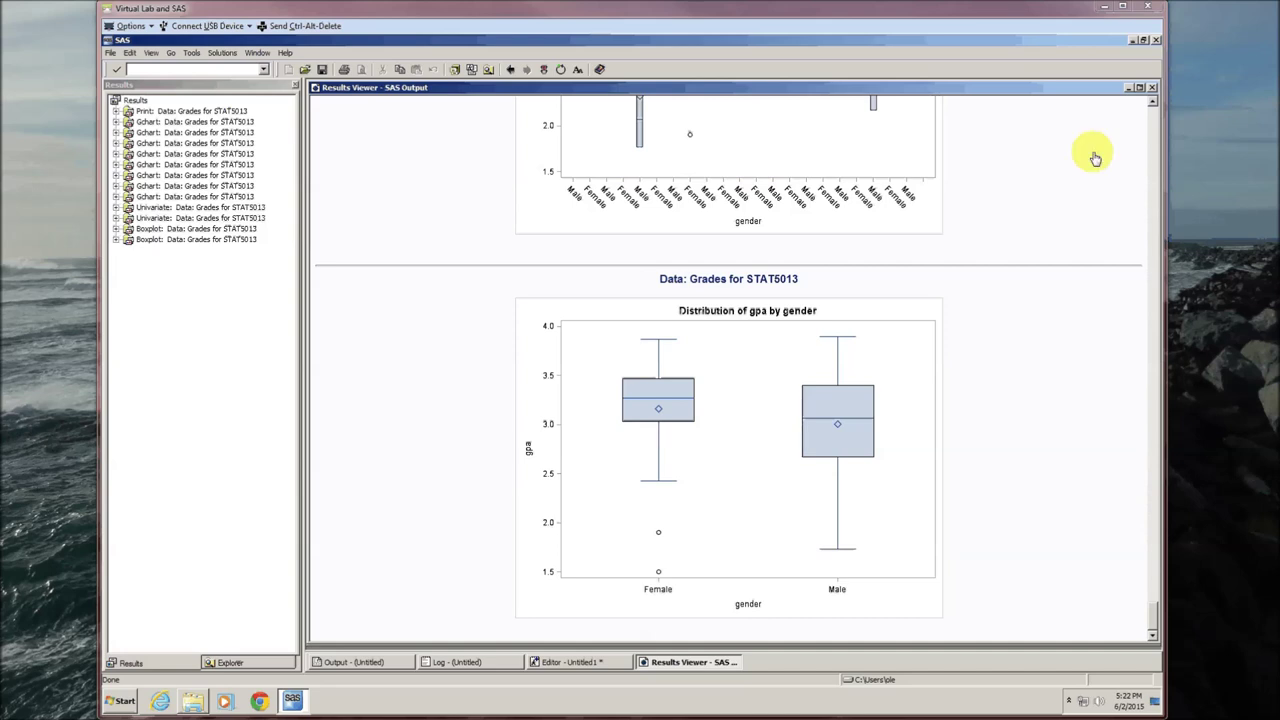
Step: Copy the histogram PROC UNIVARIATE step and paste it below the box plot step
left_click(1151, 88)
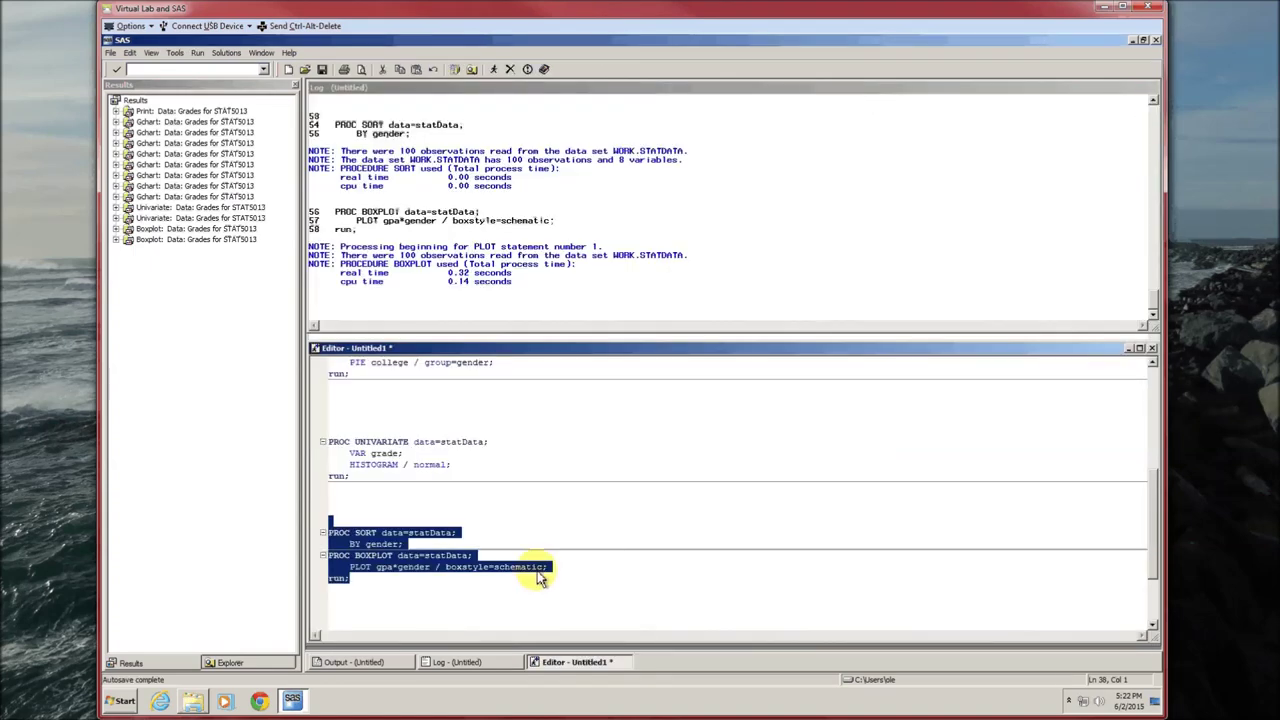
left_click(468, 590)
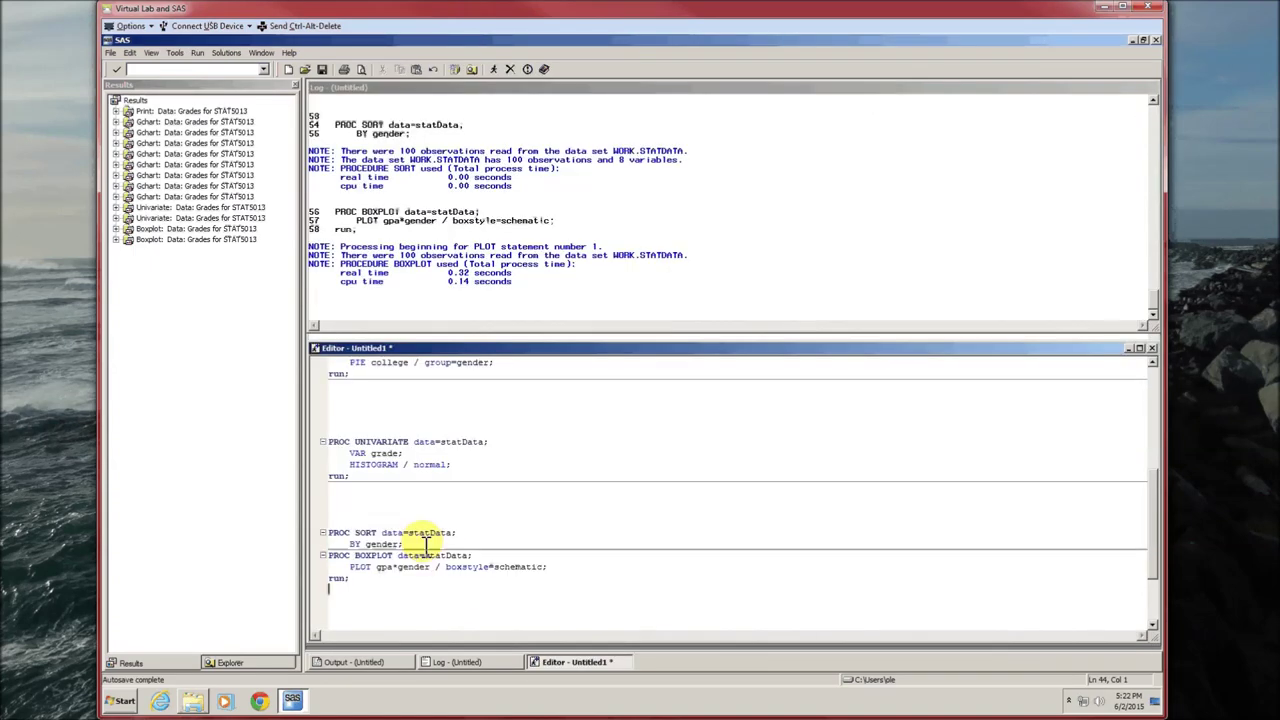
left_click_drag(355, 479, 352, 433)
key("ctrl+c")
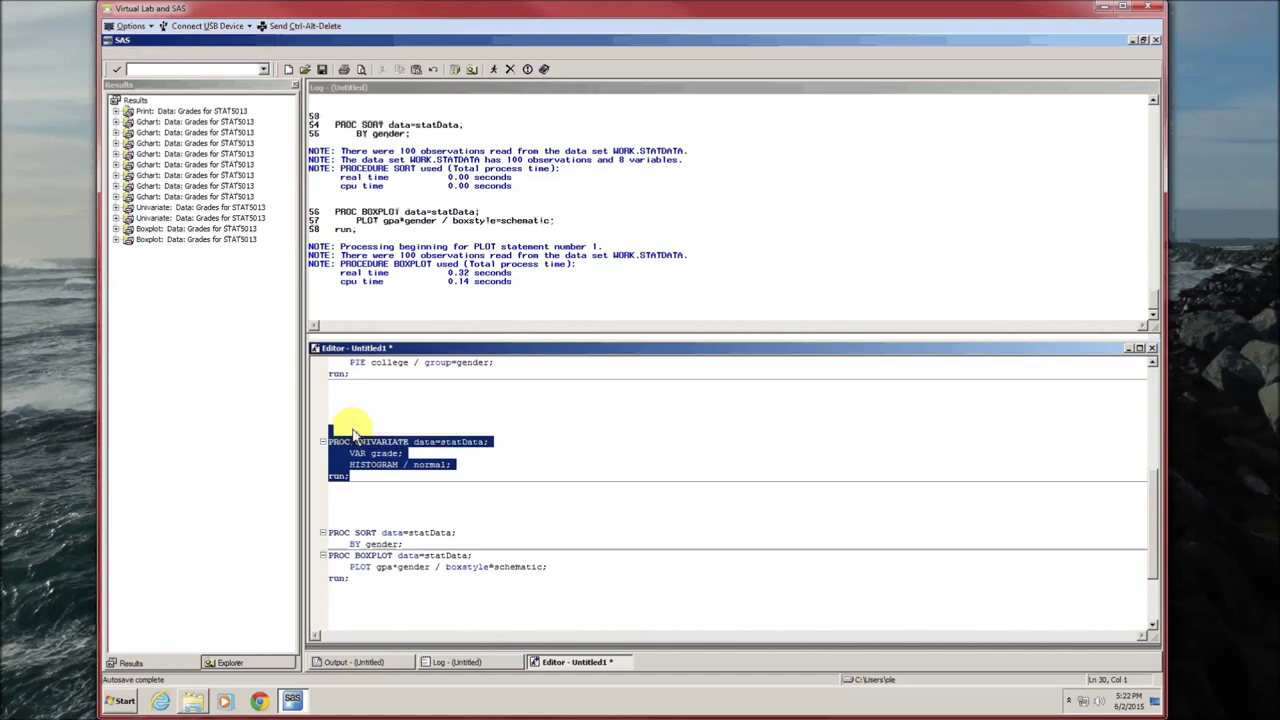
scroll(348, 436, "down", 3)
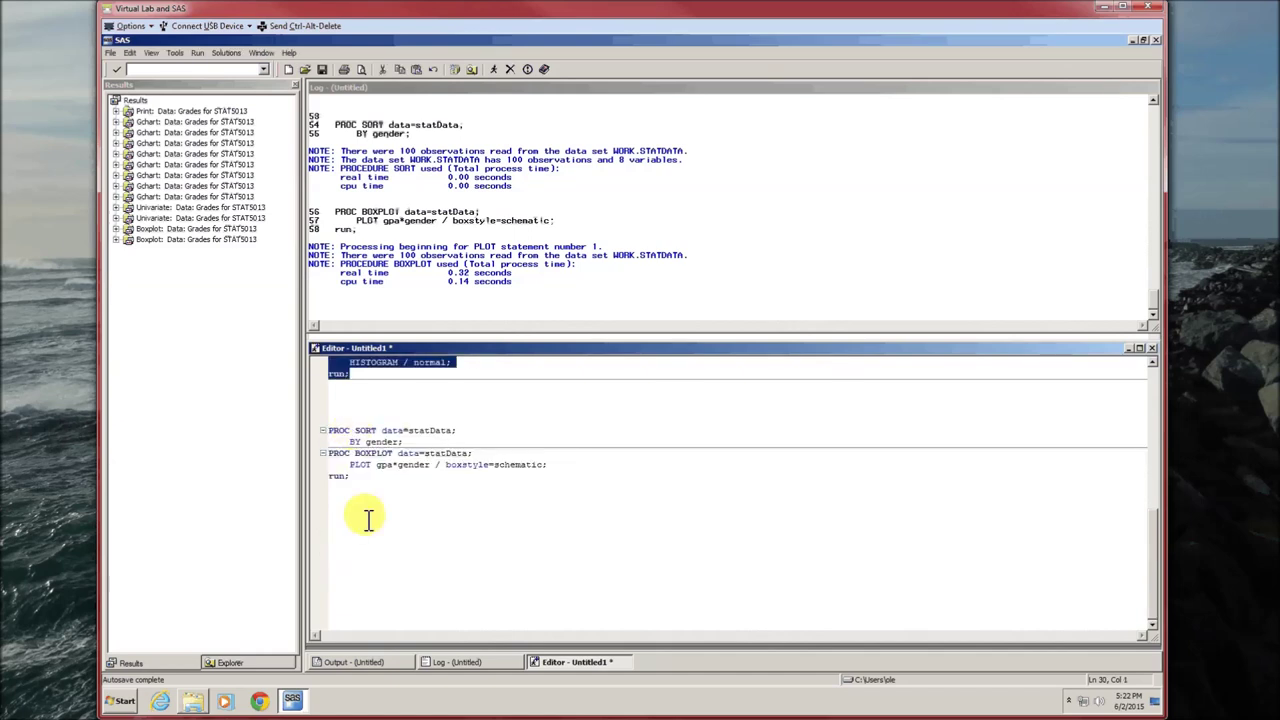
left_click(381, 538)
key("ctrl+v")
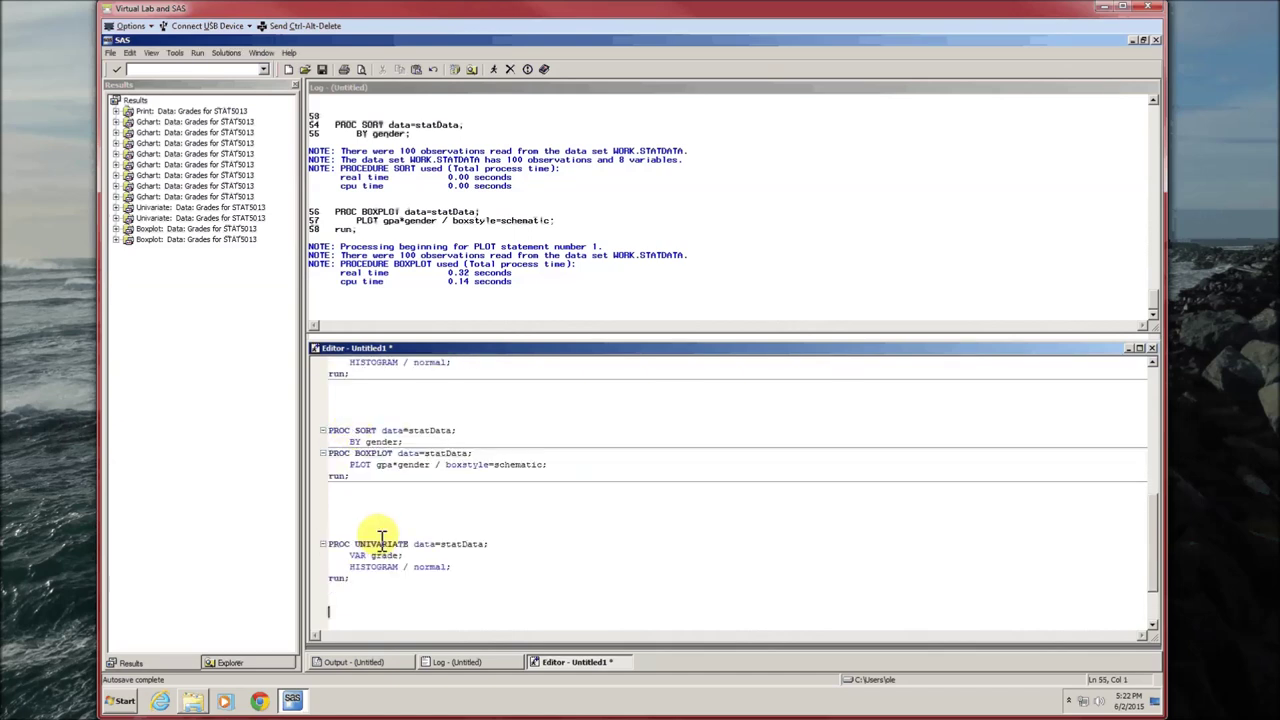
Step: Replace HISTOGRAM with CDFPLOT in the copy and run it
double_click(384, 569)
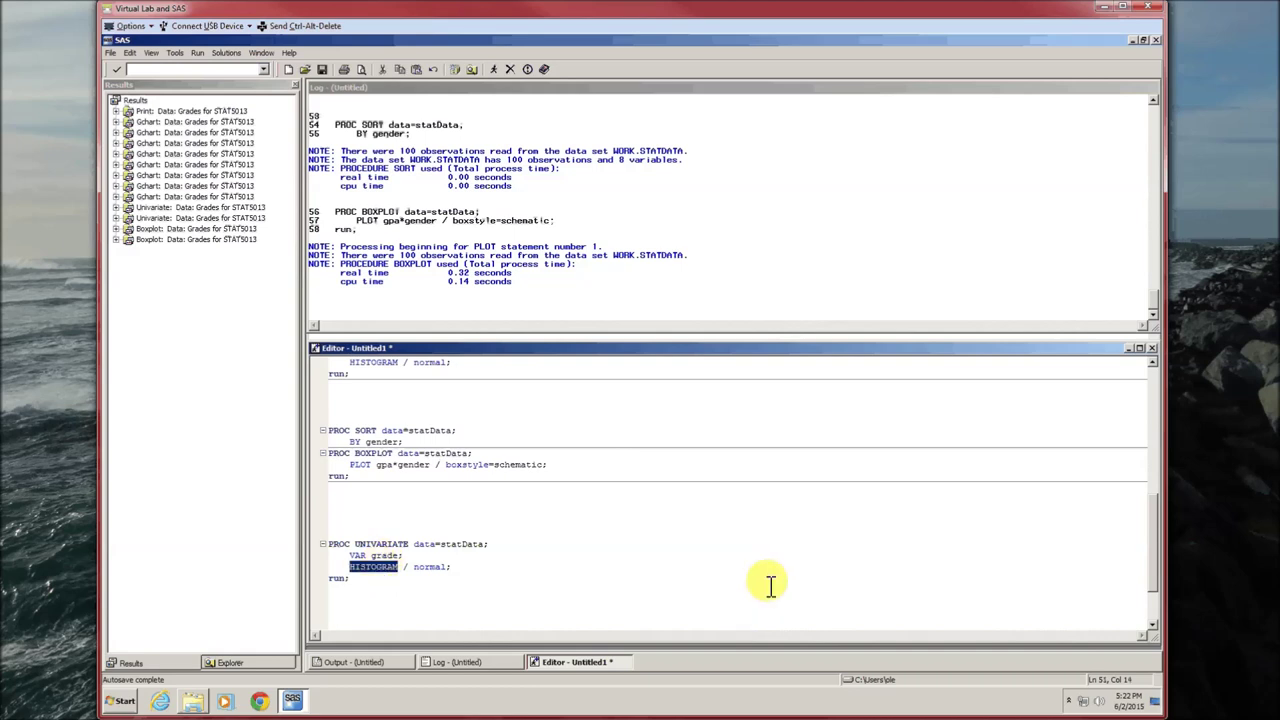
type("CDFPLOT")
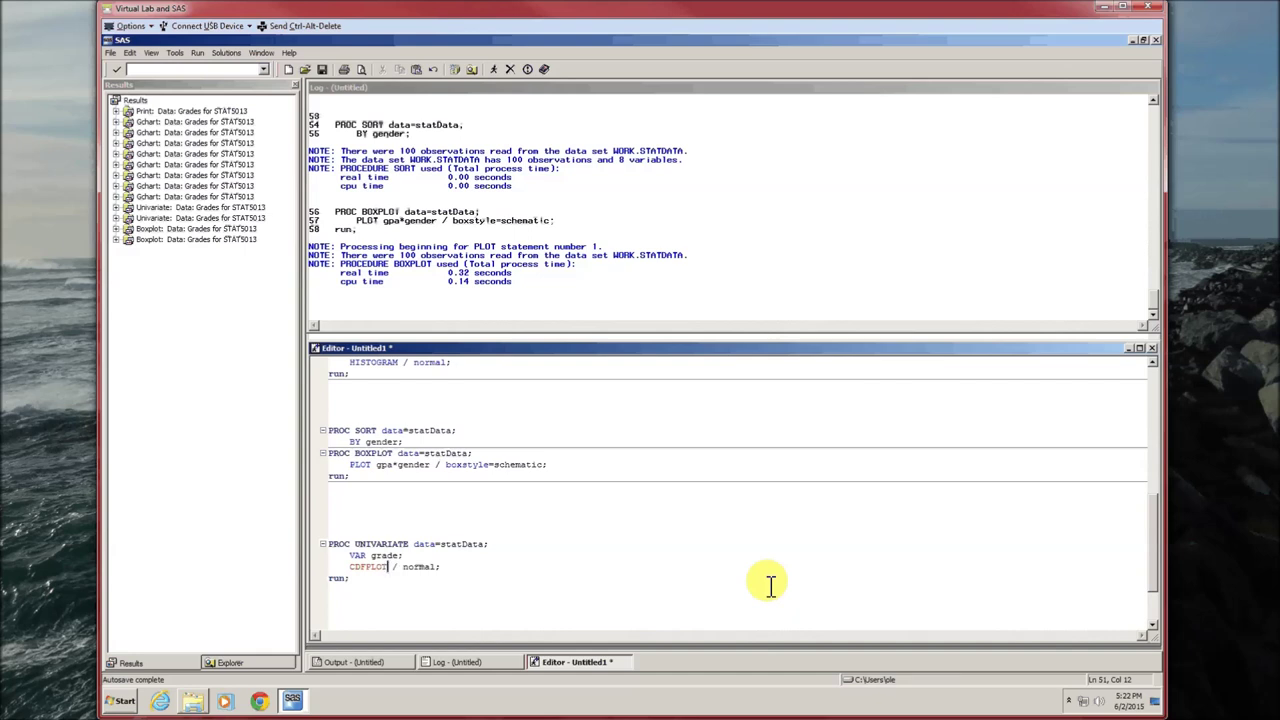
key("Down")
key("Down")
key("shift+Up")
key("shift+Up")
key("shift+Up")
key("shift+Up")
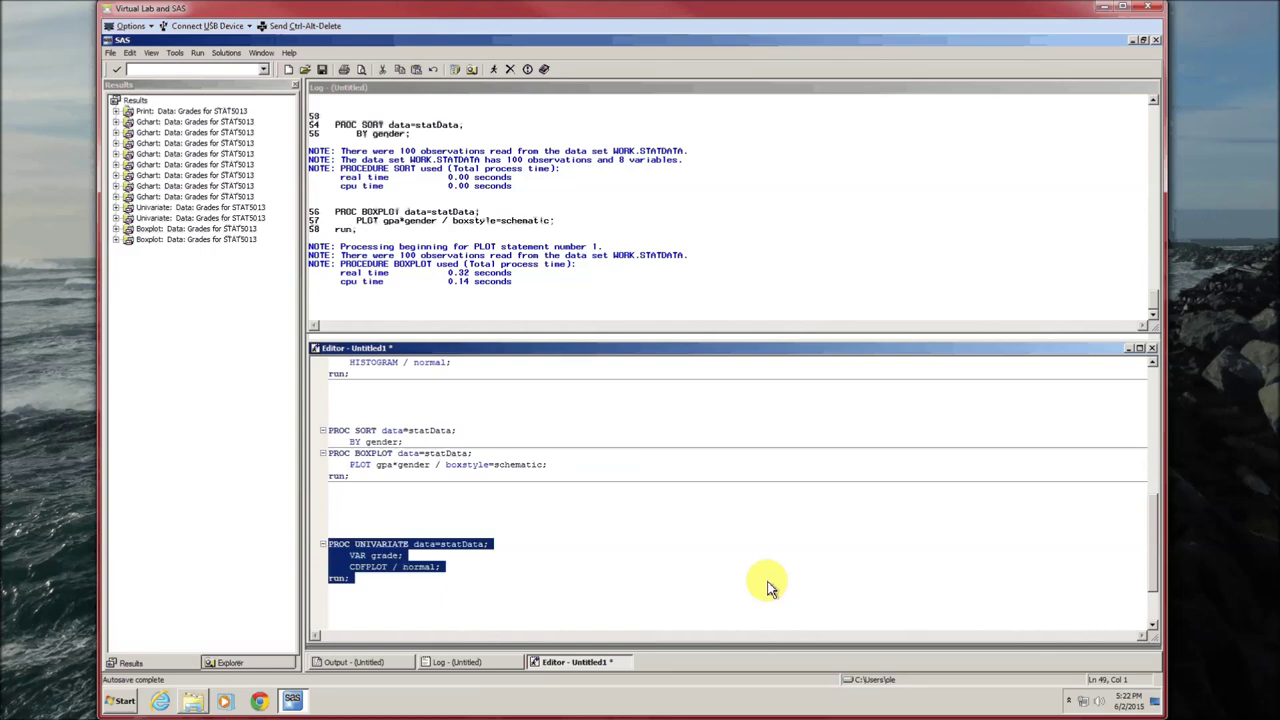
key("F8")
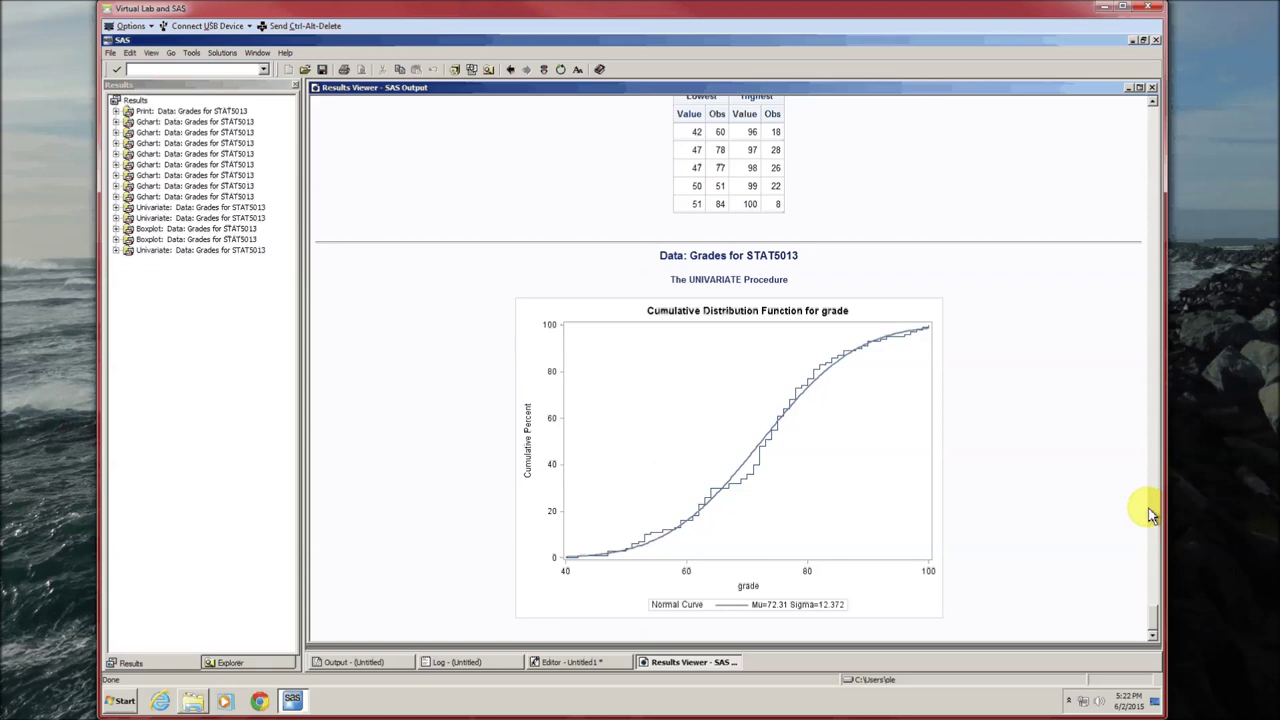
Step: Paste a PROC GPLOT step with PLOT grade*gpa=gender at the end of the program
left_click(1153, 87)
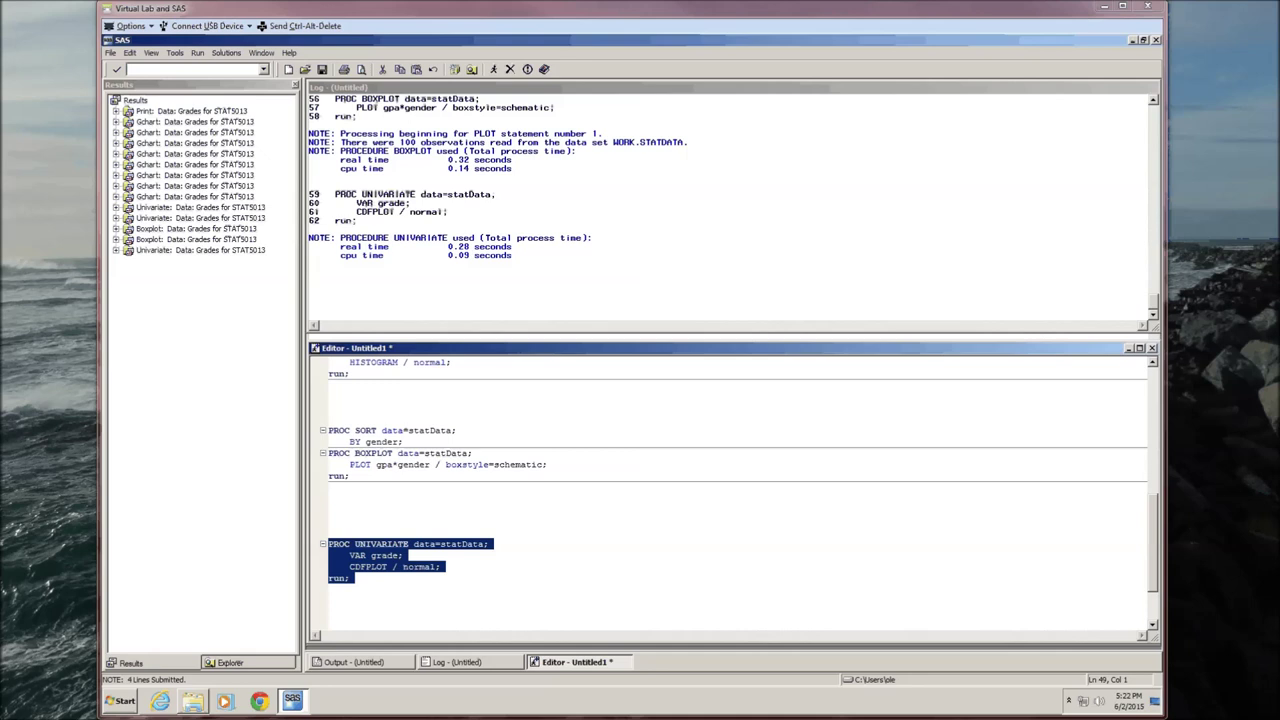
scroll(668, 550, "down", 1)
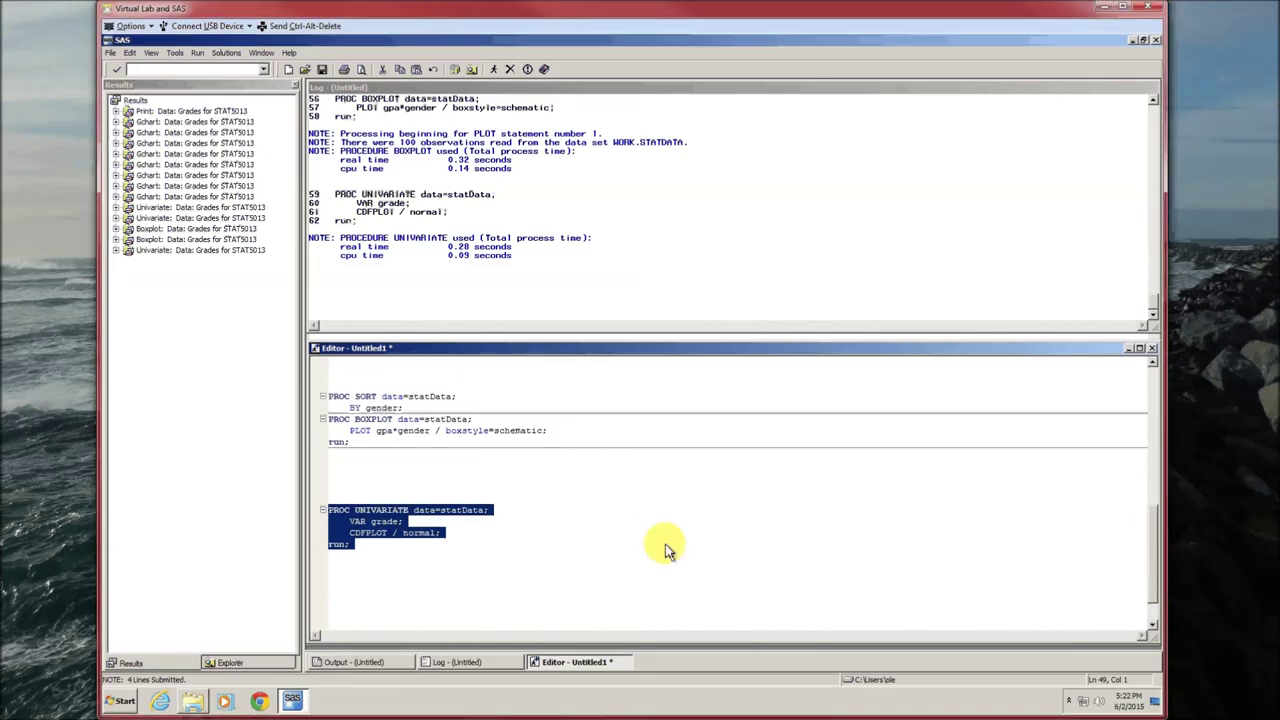
left_click(505, 583)
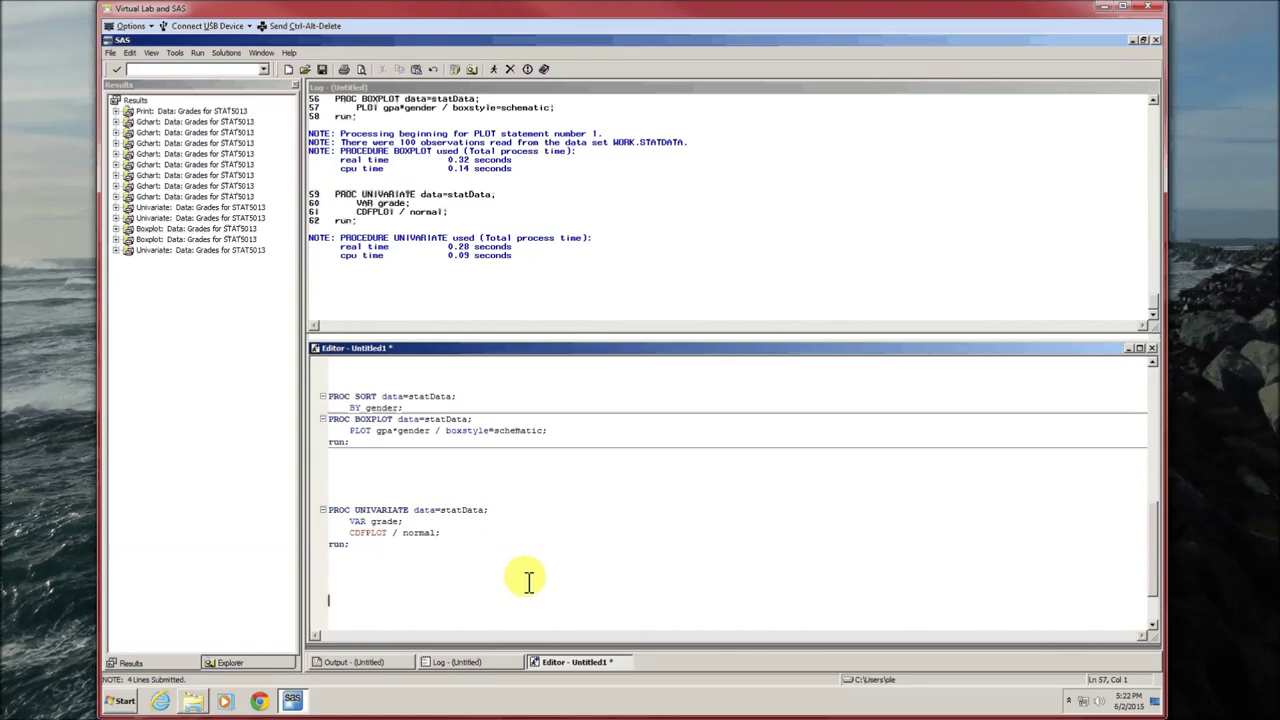
type("PROC GPLOT data=statData;     PLOT grade * gpa = gender; run;")
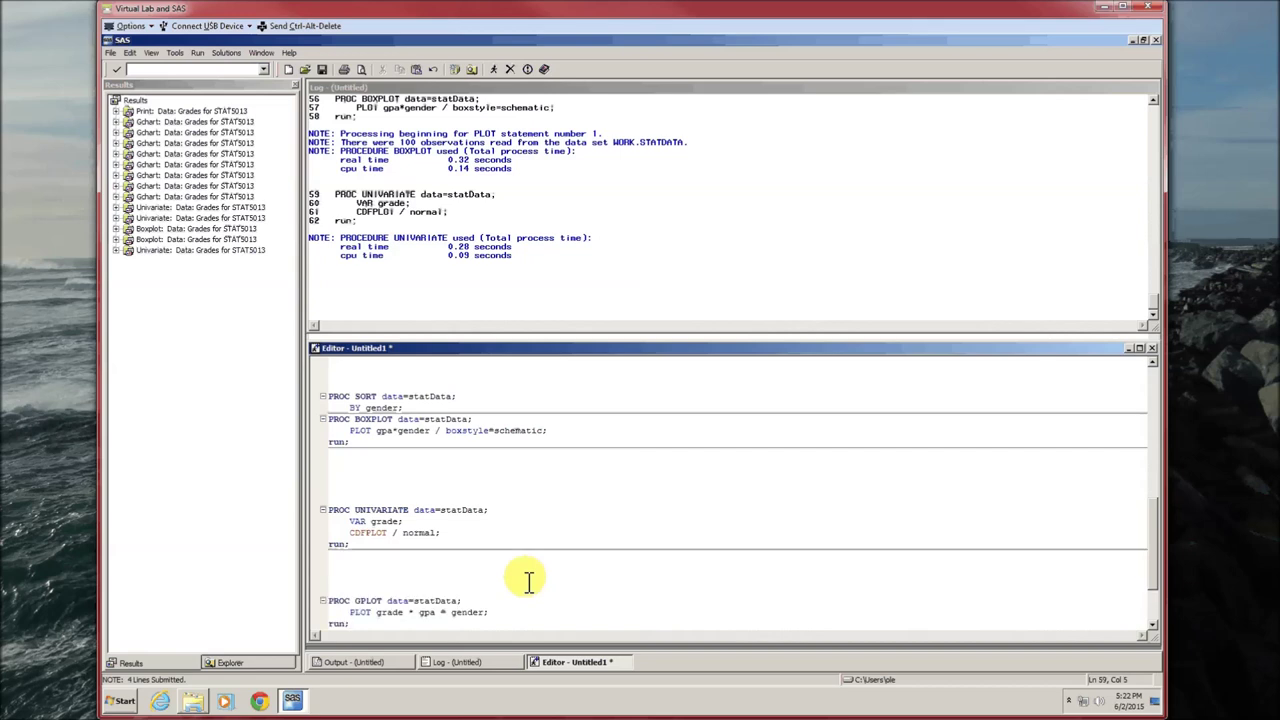
scroll(528, 582, "down", 2)
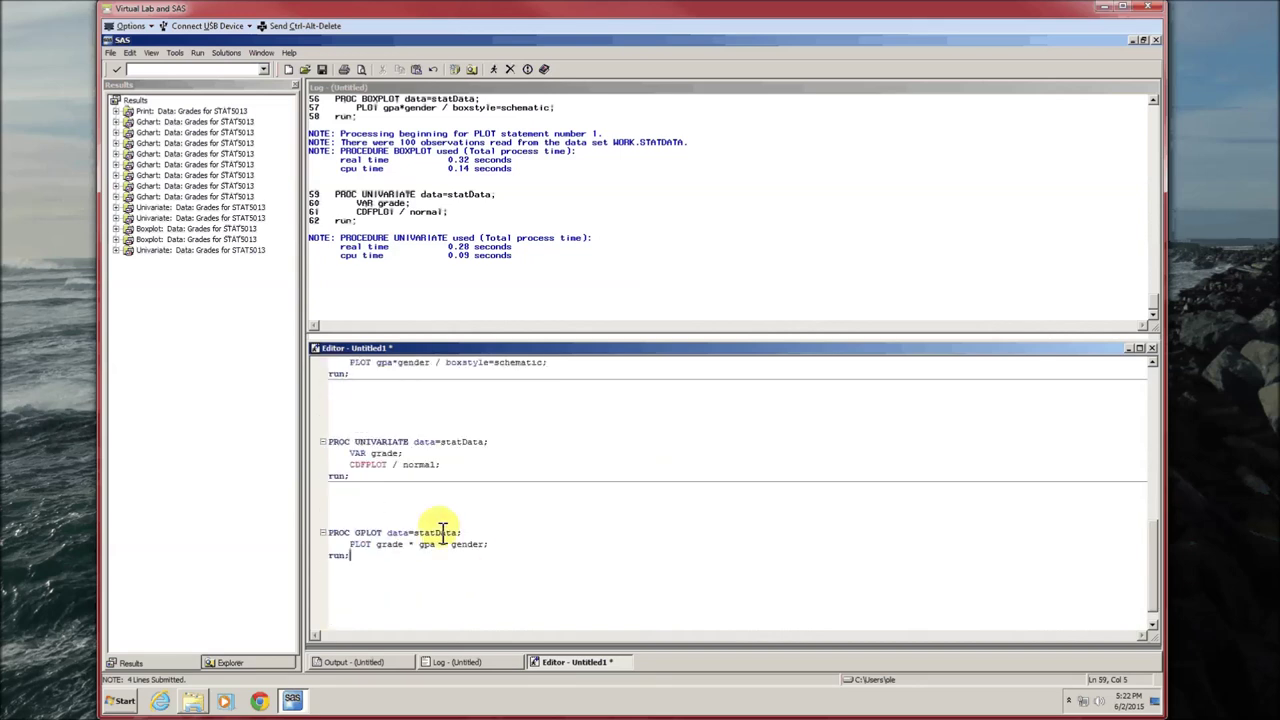
Step: Walk through the PLOT statement, delete and restore '= gender', then run the GPLOT step
double_click(360, 545)
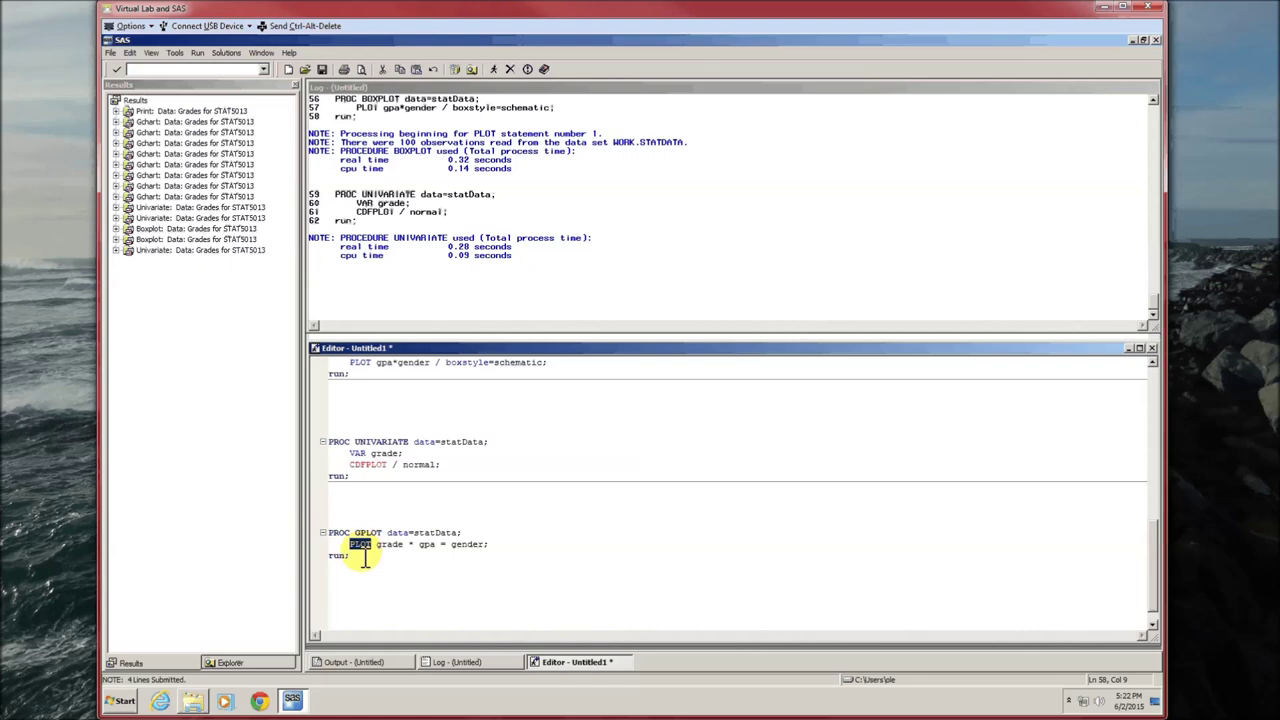
double_click(388, 544)
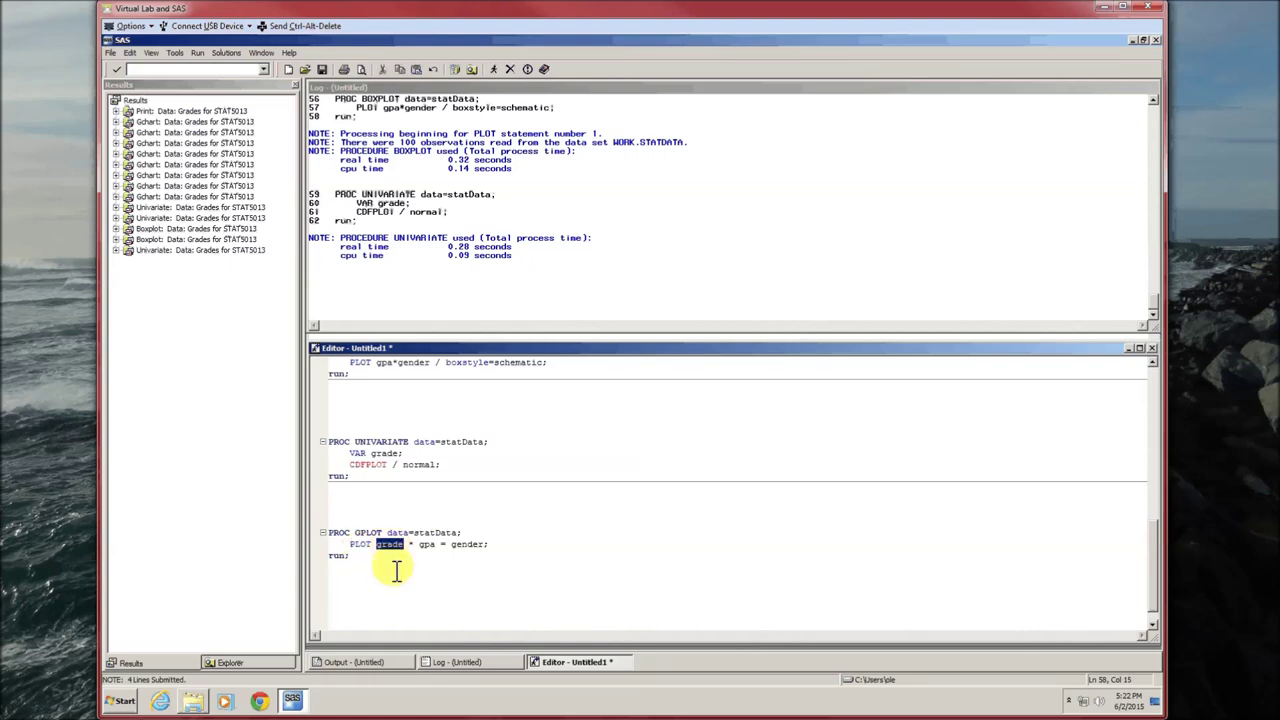
double_click(426, 544)
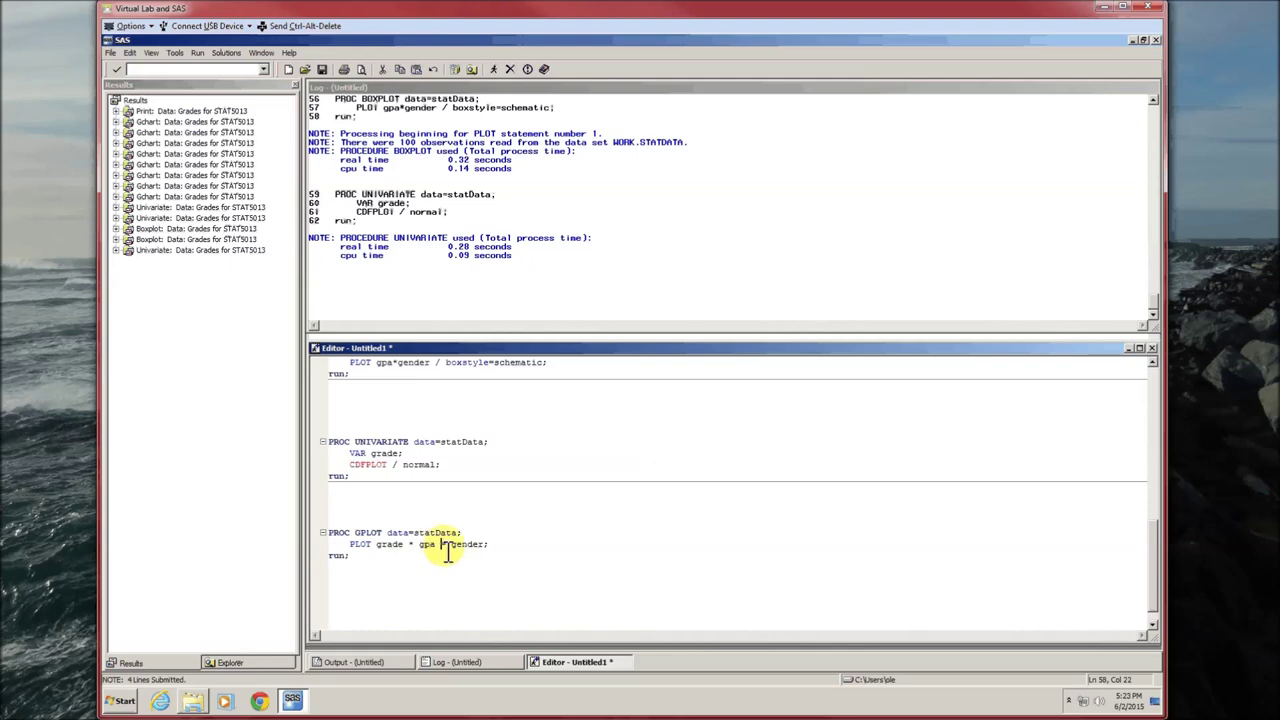
left_click_drag(441, 544, 486, 544)
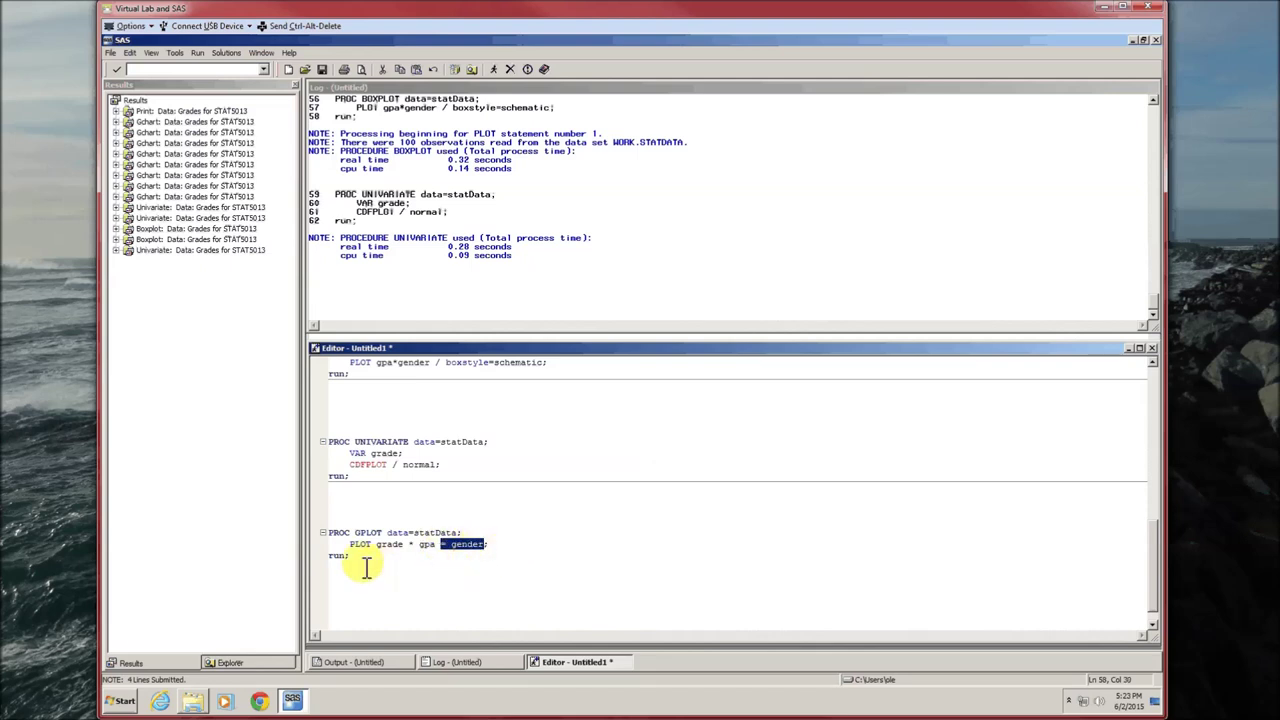
key("Delete")
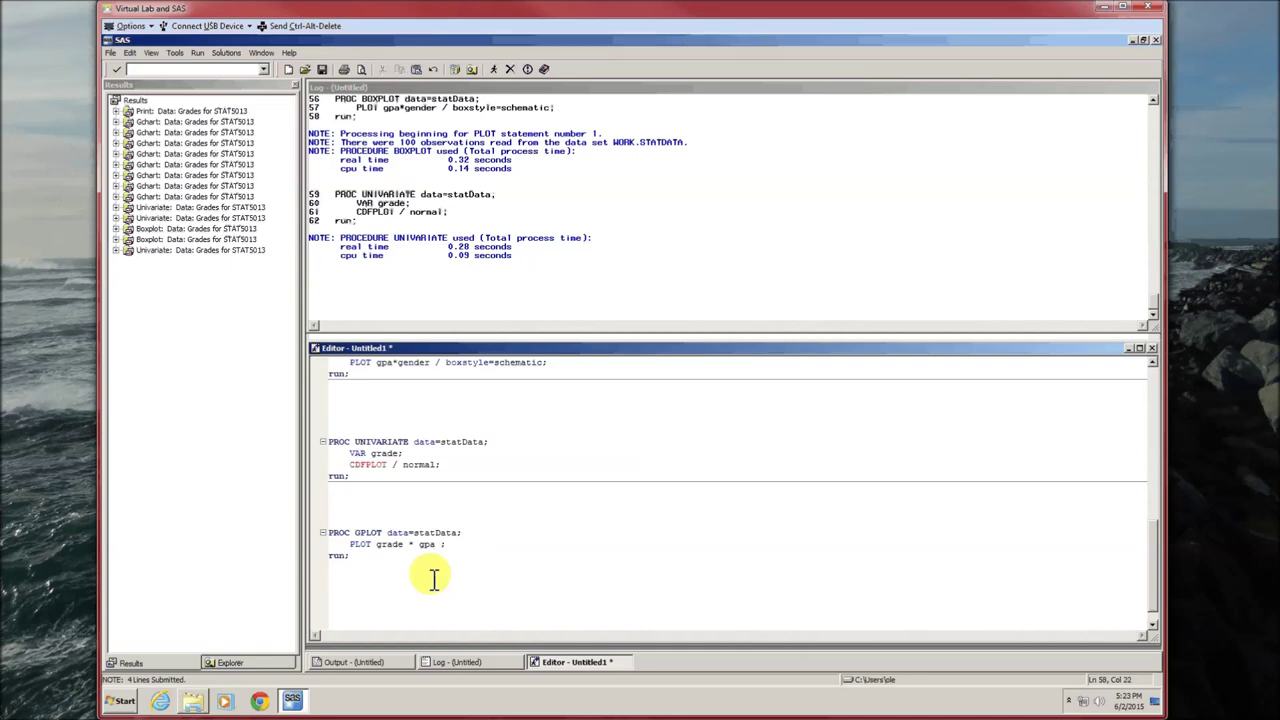
key("ctrl+z")
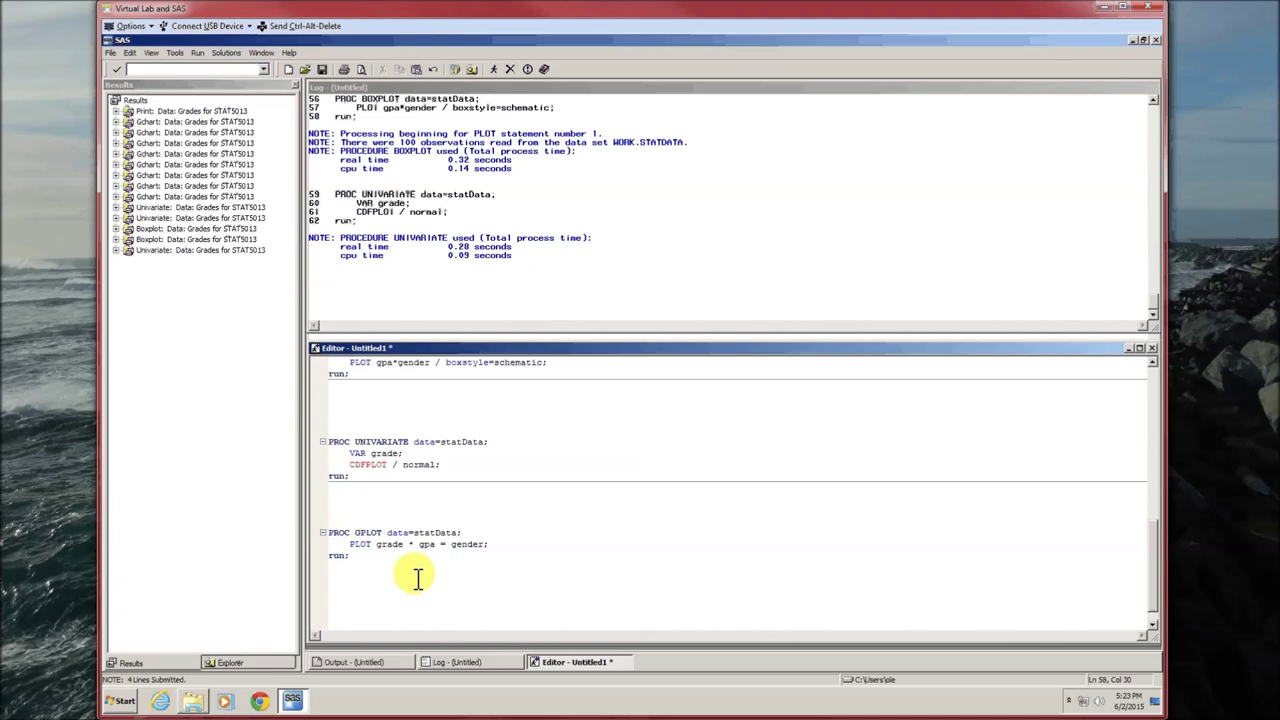
left_click_drag(328, 532, 611, 588)
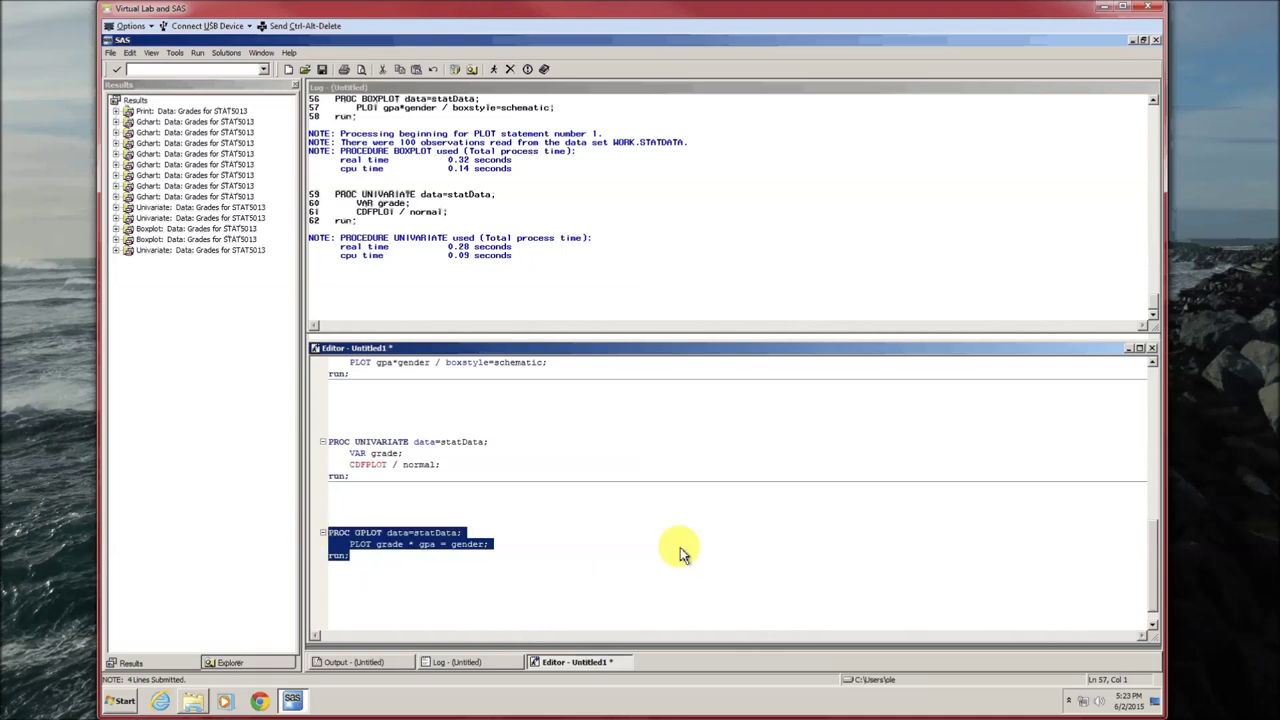
key("F8")
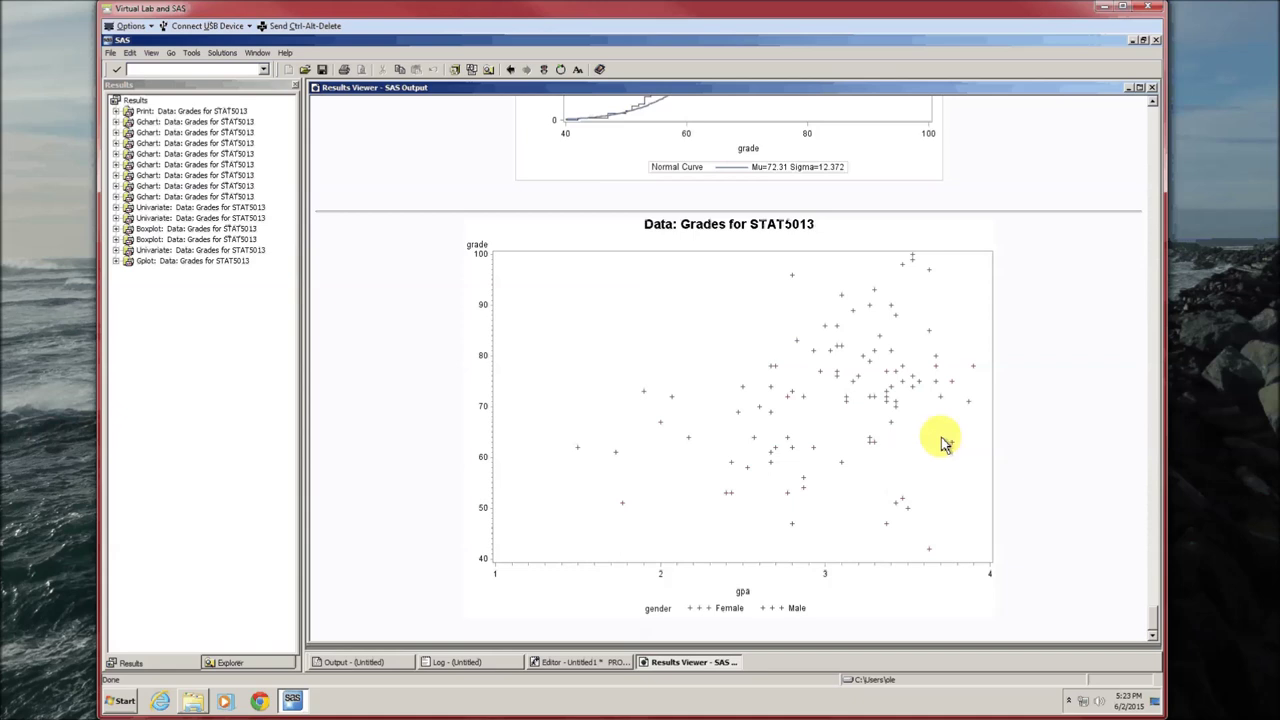
Step: Close the grade-versus-gpa scatter plot output
left_click(1151, 89)
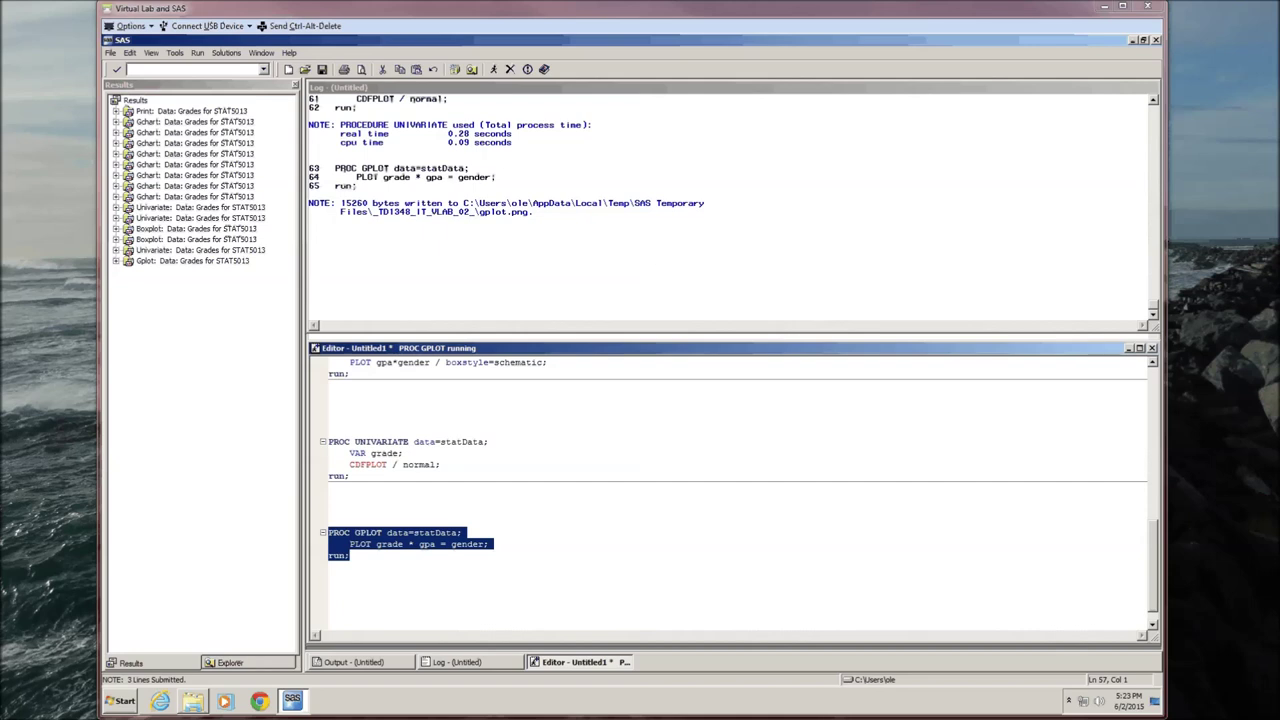
Step: Insert red SYMBOL1 (height=2) and blue SYMBOL2 statements above GPLOT and rerun them together
left_click(413, 520)
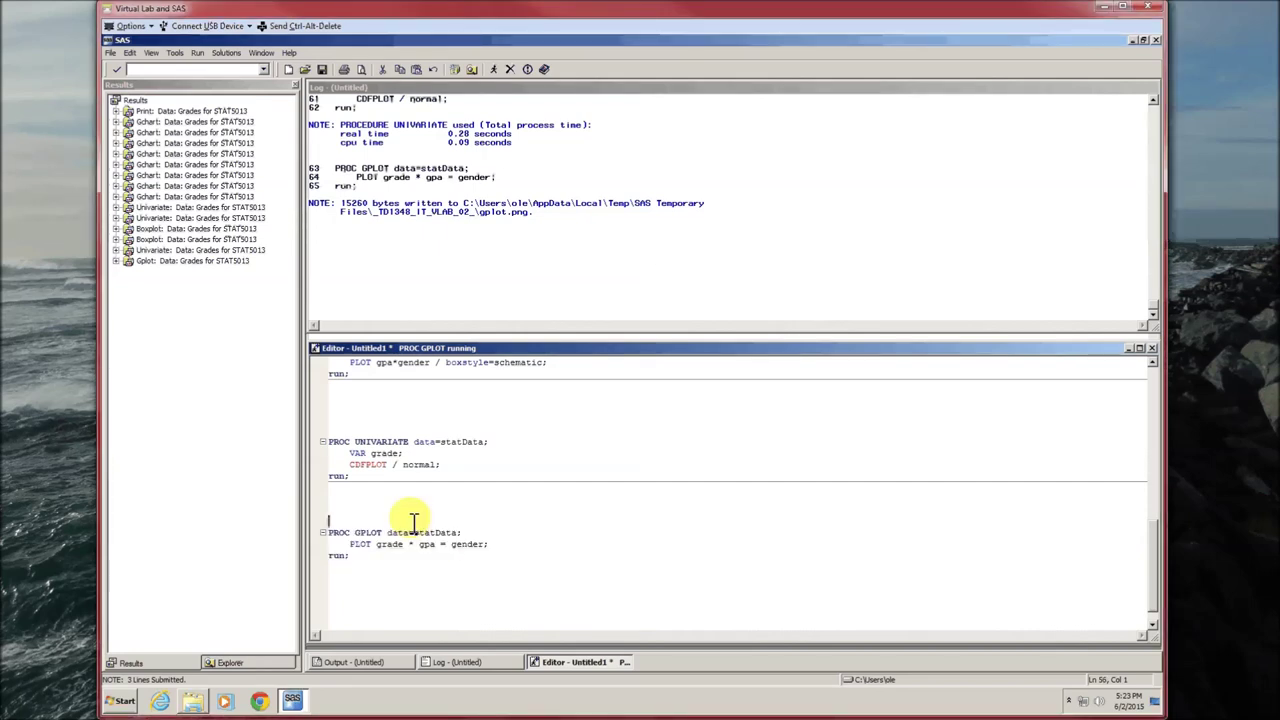
type("symbol1 color=red value=* height=2; symbol2 color=blue value=>;")
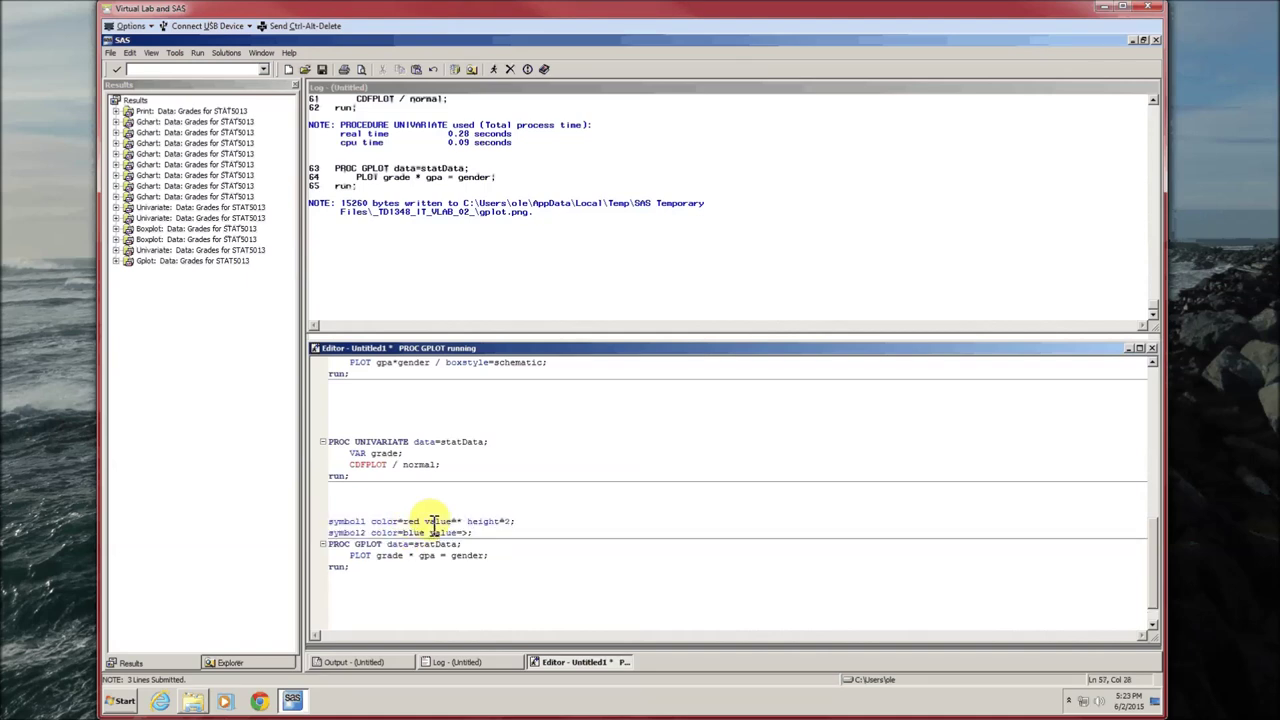
key("Return")
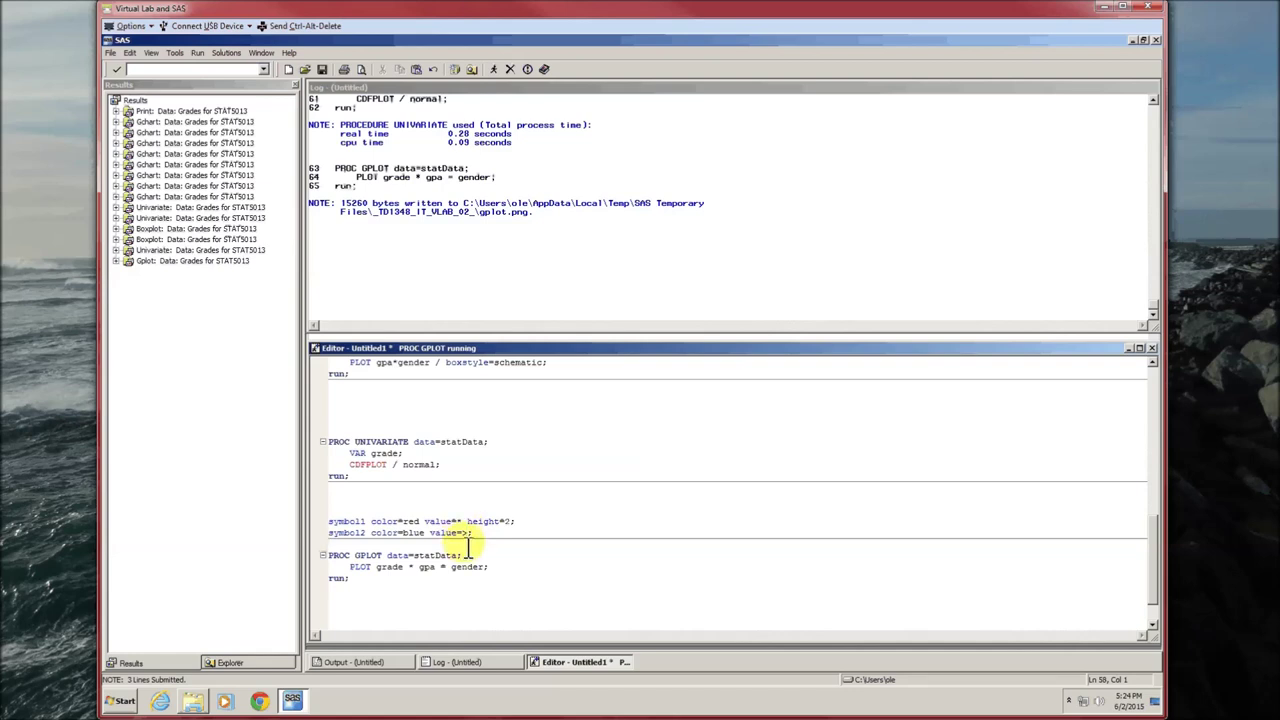
left_click_drag(368, 582, 332, 528)
key("F8")
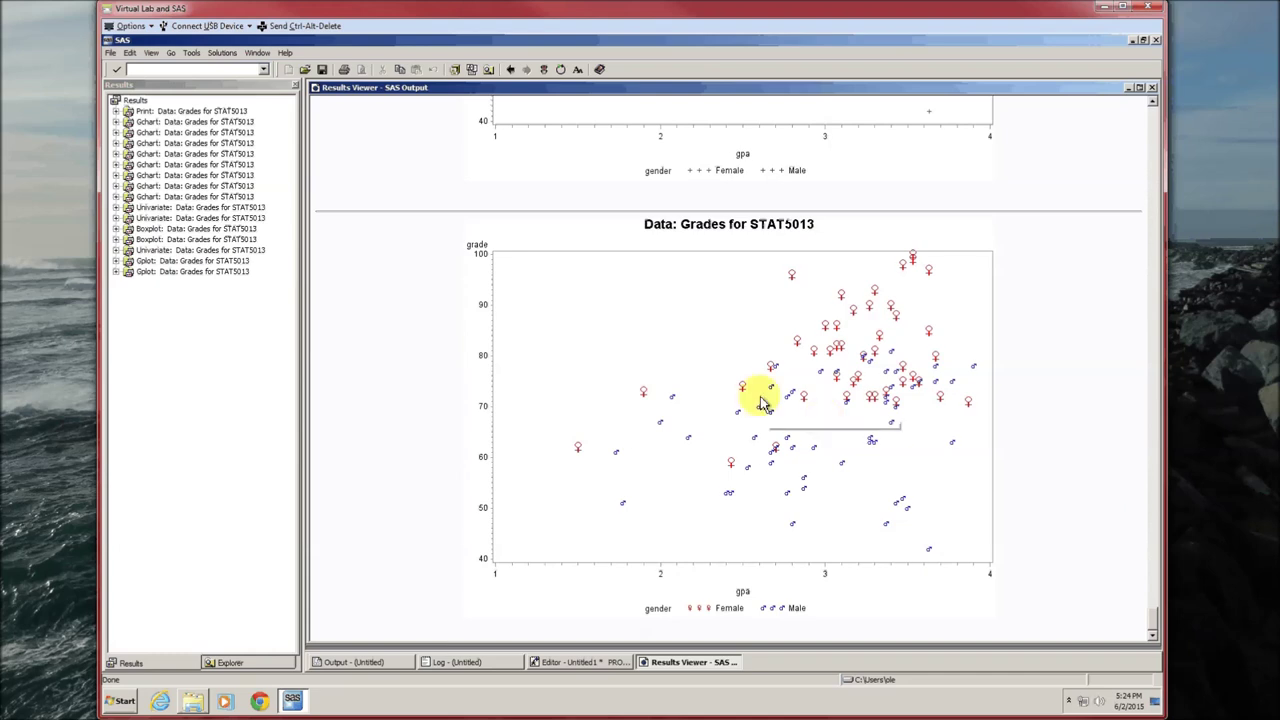
Step: Append height=2 to the symbol2 statement
left_click(1153, 88)
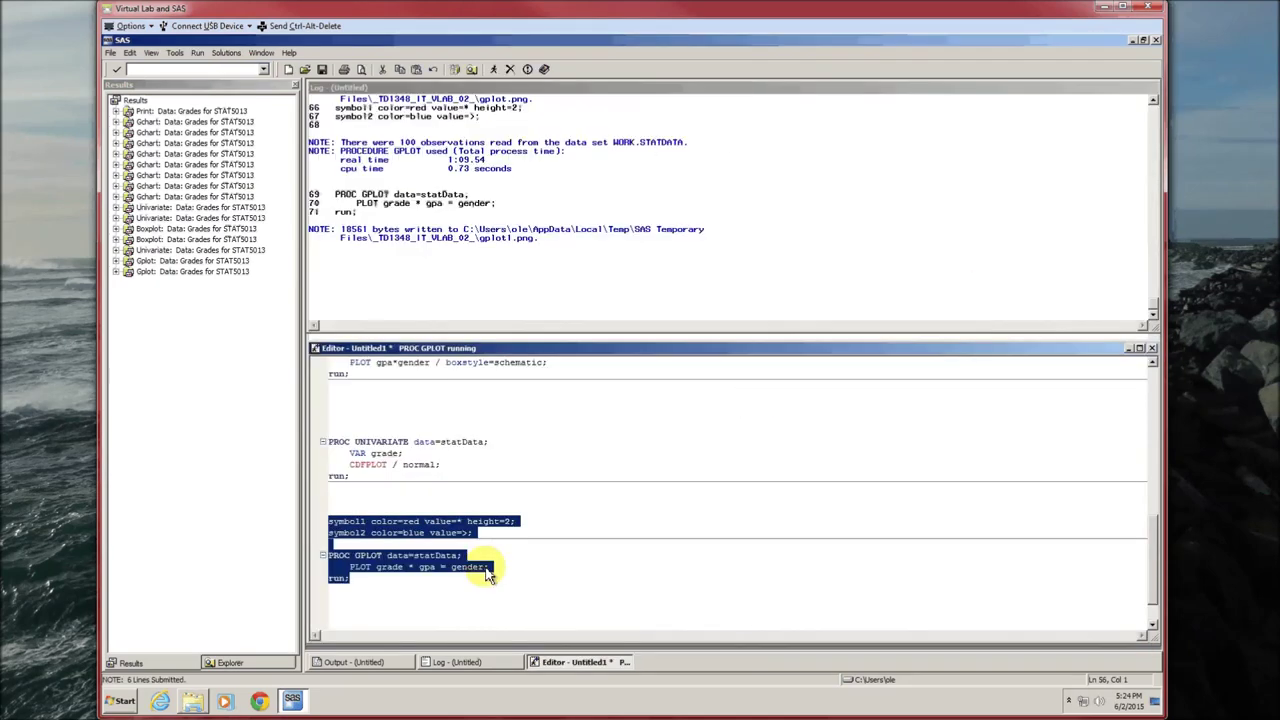
left_click(472, 533)
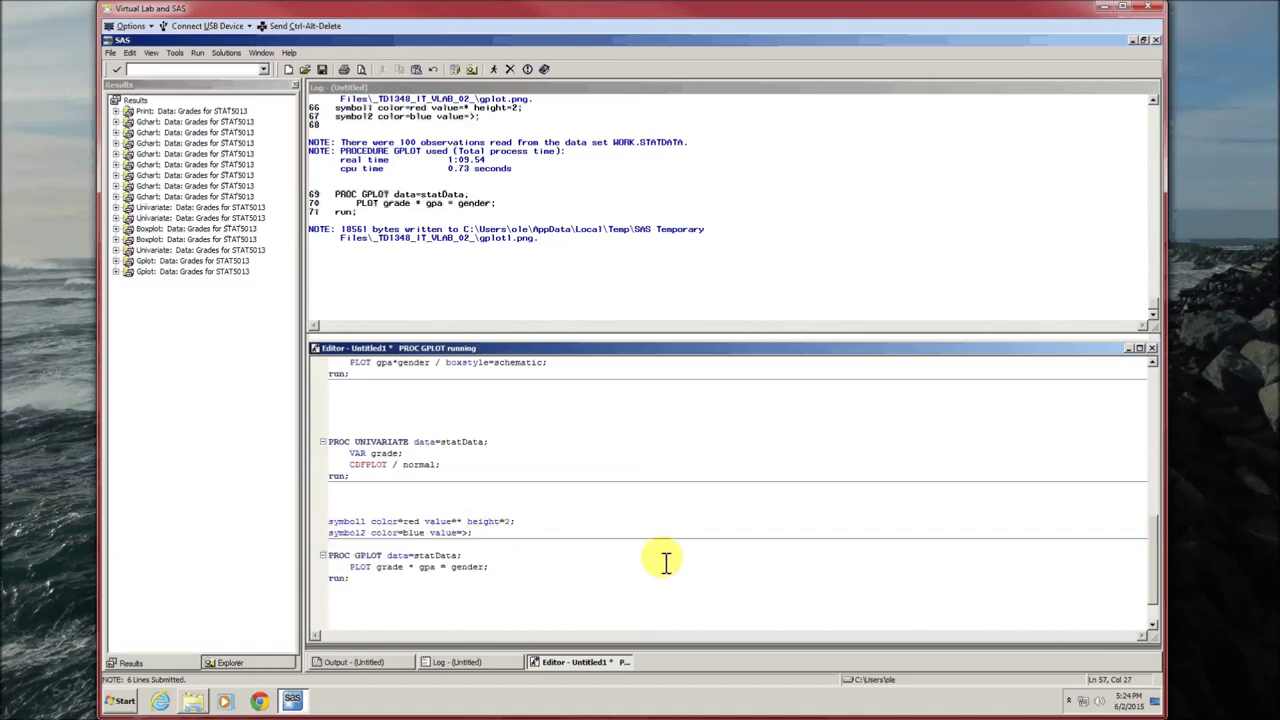
type("height=2;")
Step: Rerun the symbol and GPLOT code and compare the updated red/blue scatter plot
left_click_drag(378, 587, 338, 510)
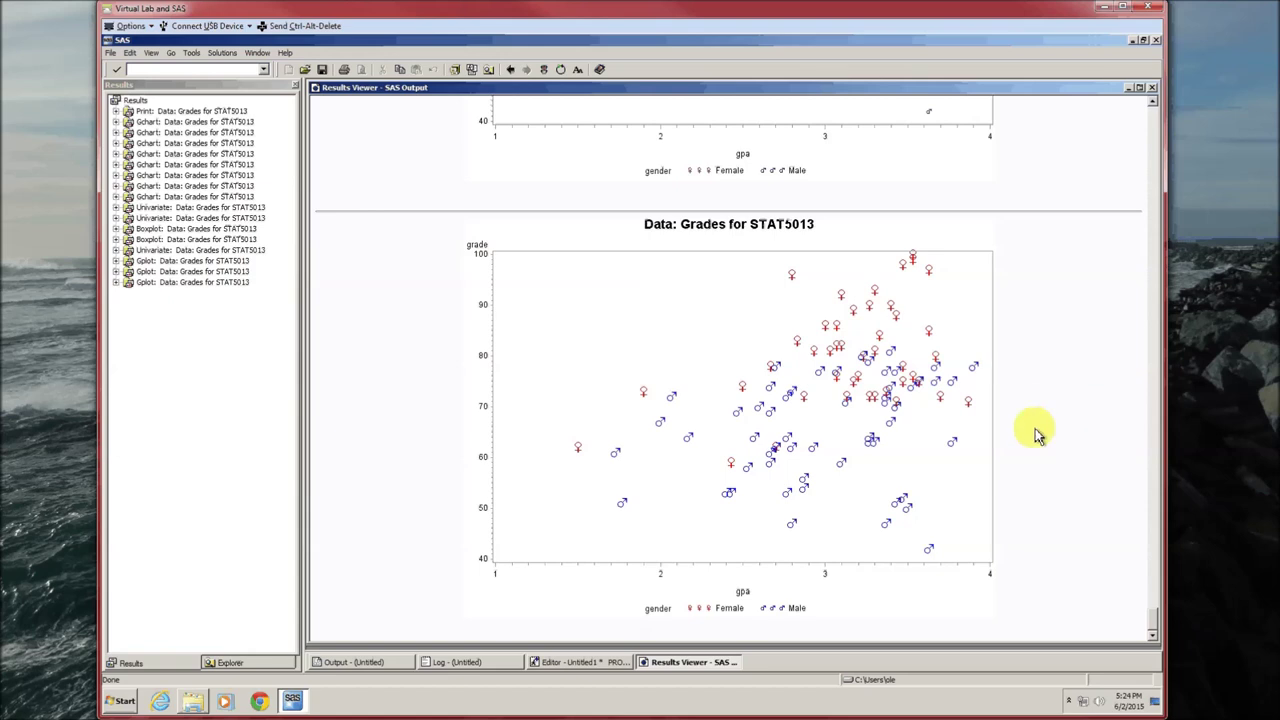
scroll(1035, 432, "up", 5)
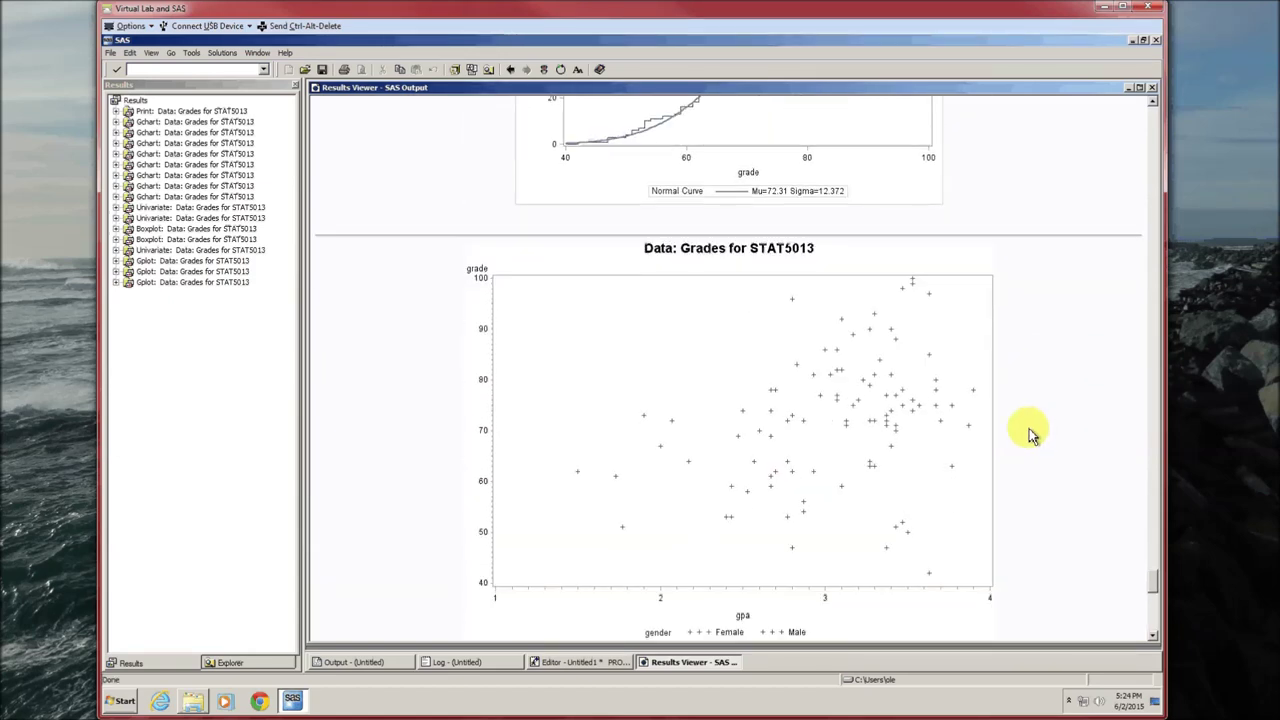
scroll(1030, 432, "down", 2)
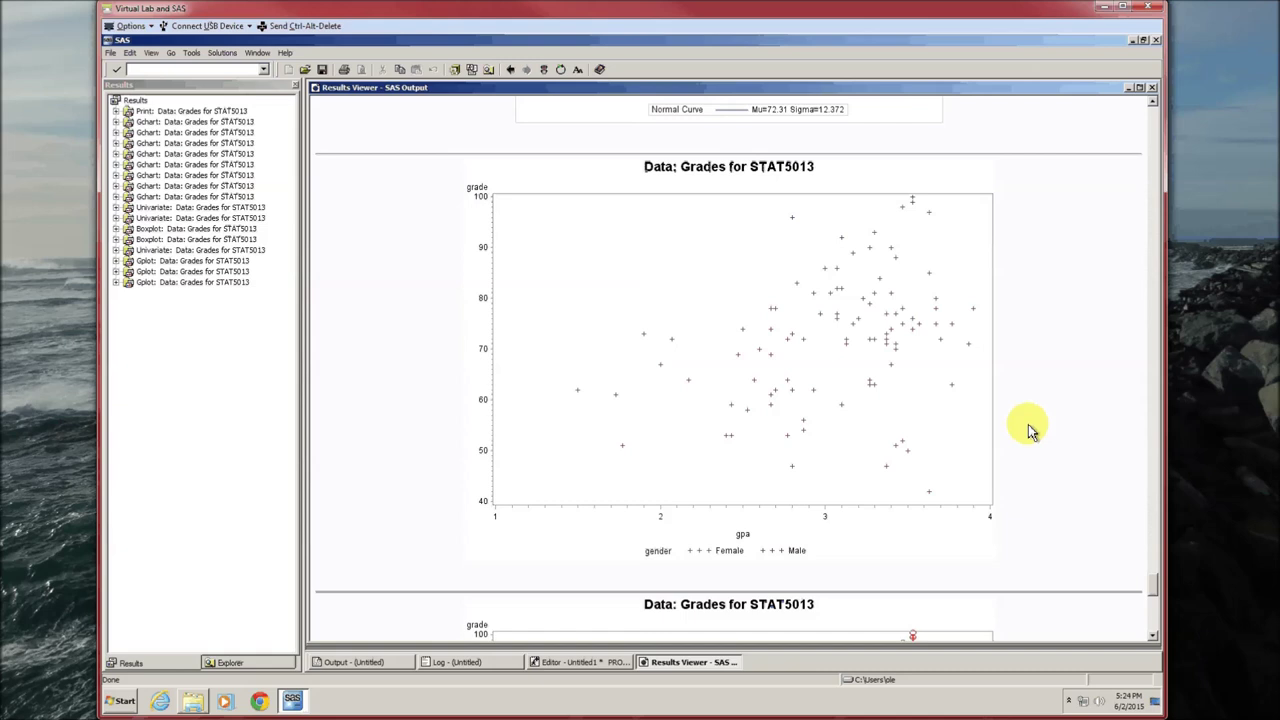
scroll(1032, 430, "down", 6)
scroll(1032, 430, "down", 2)
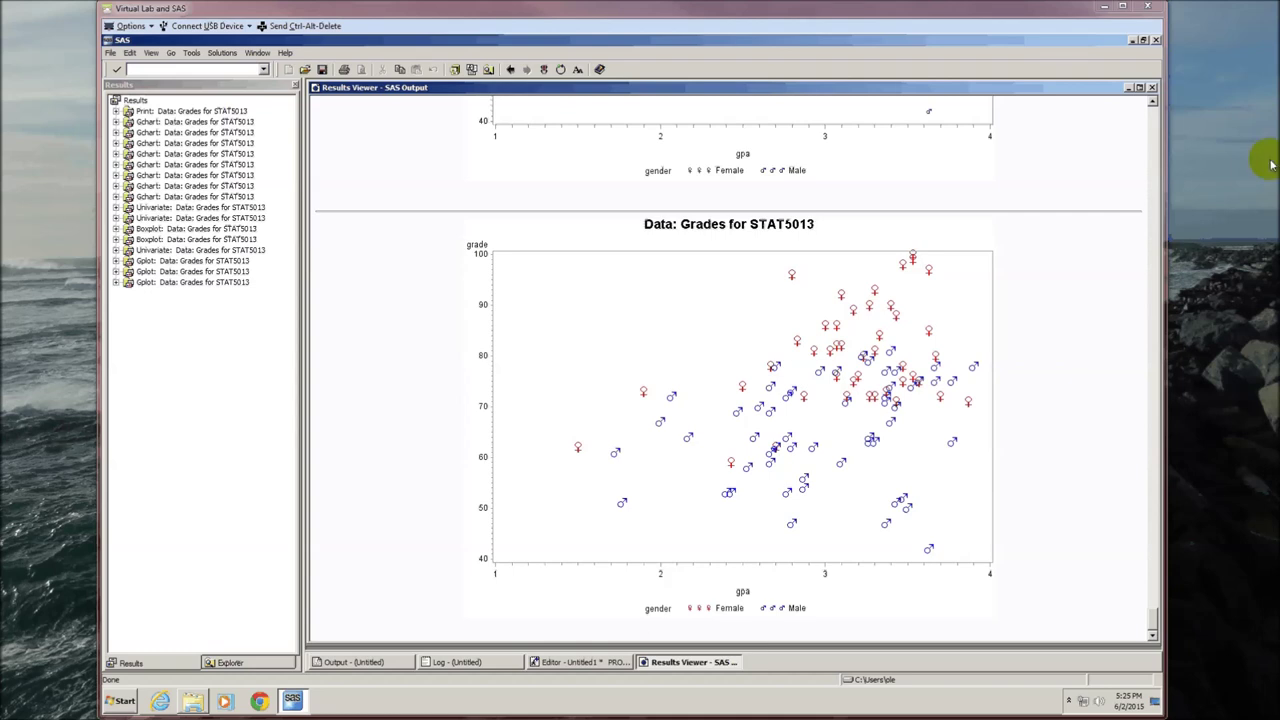
left_click(1153, 88)
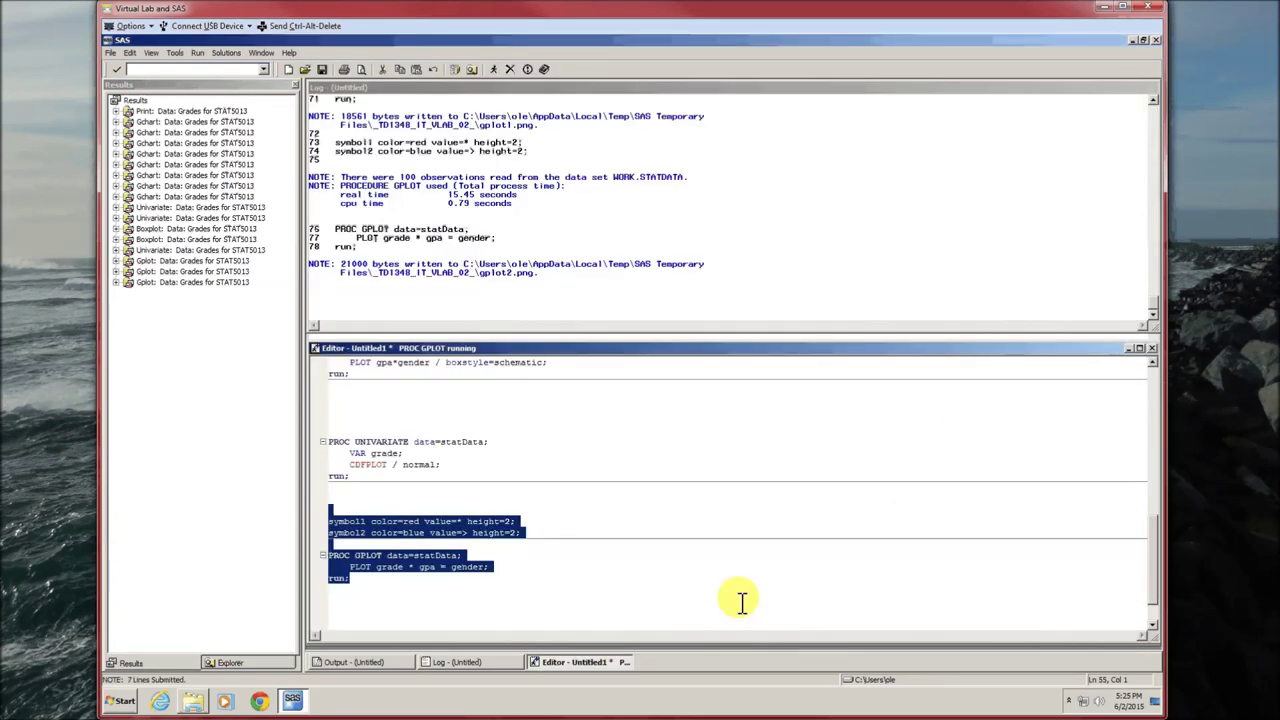
Step: Insert a comment linking to the UCLA list of scatter-plot marker symbols
left_click(740, 600)
type("/* This website has a listing of the special markers you     can use in scatter plots:     http://www.ats.ucla.edu/stat/sas/faq/graph_symbols.htm */")
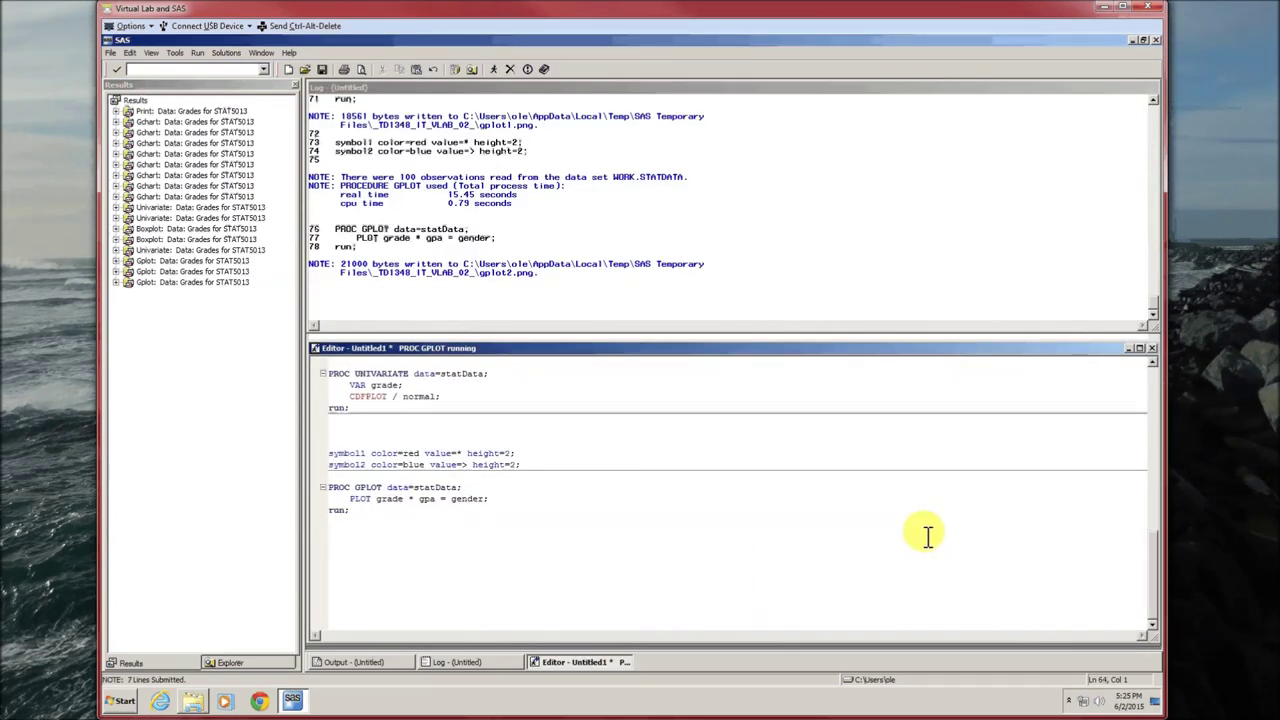
key("Return")
key("Return")
key("Return")
key("Return")
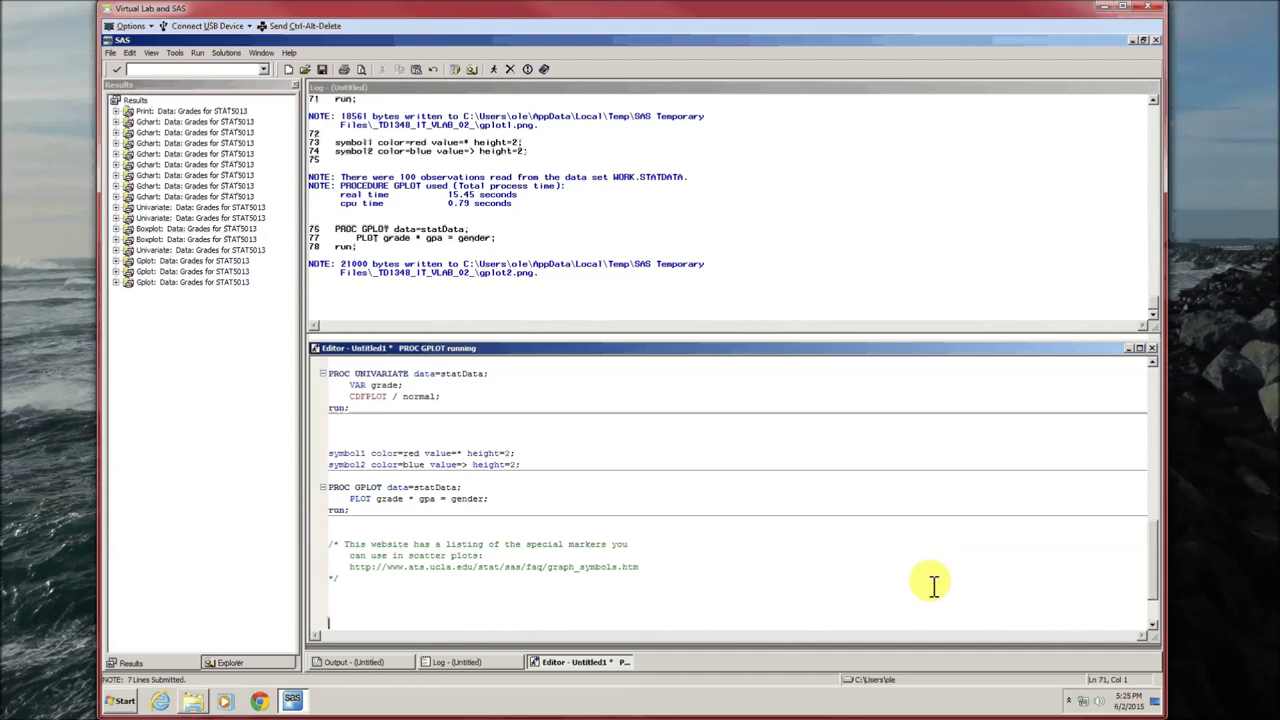
Step: Add a quit; statement and submit it to end PROC GPLOT
type("guit;")
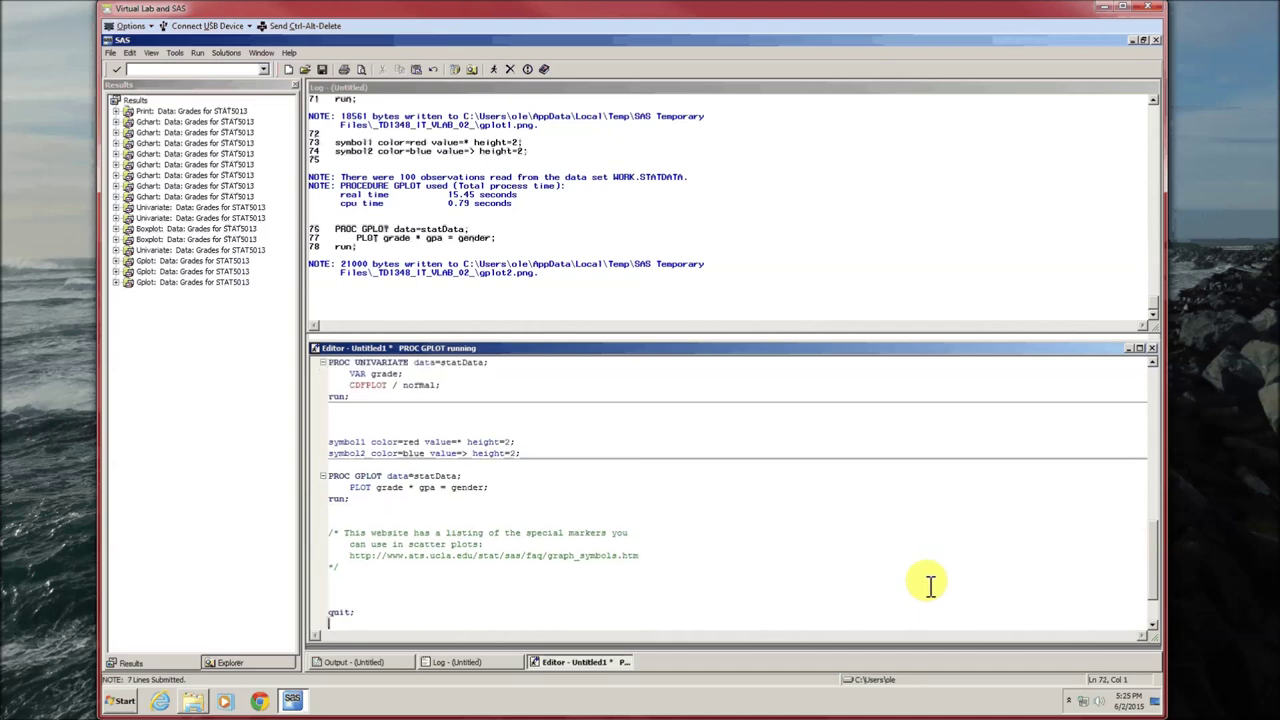
key("shift+Home")
key("F8")
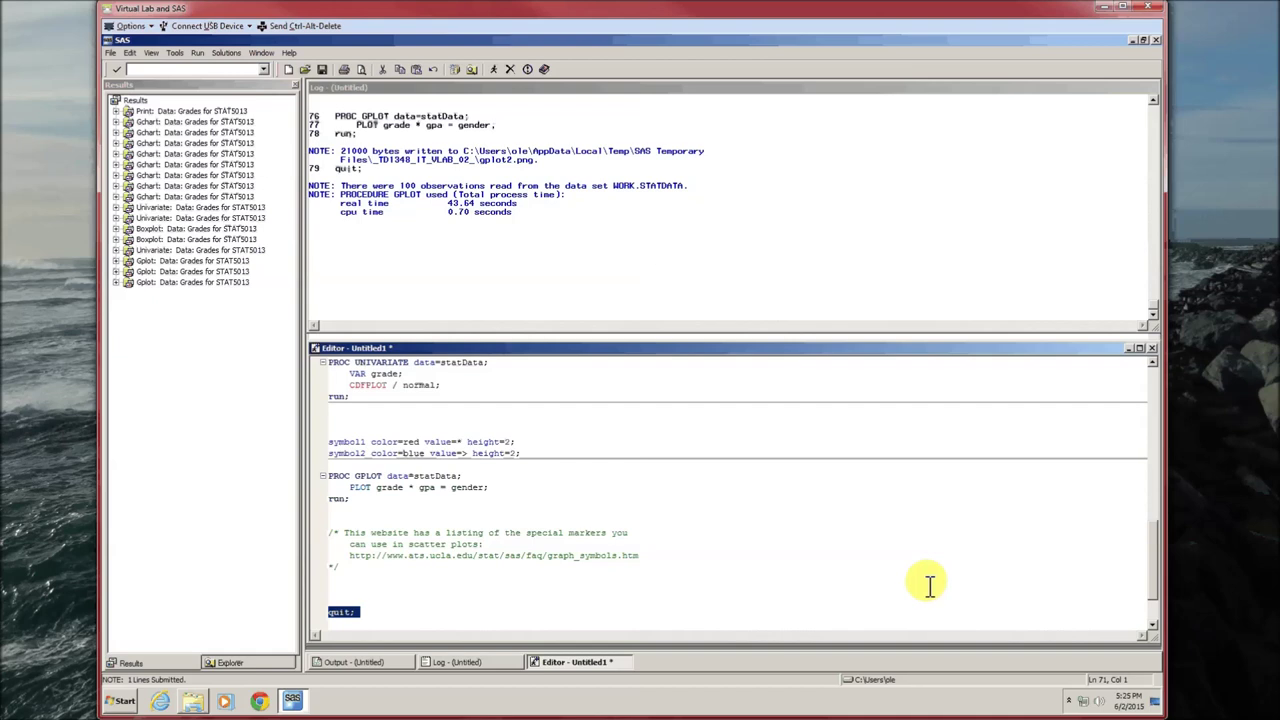
scroll(930, 585, "up", 10)
scroll(930, 585, "up", 6)
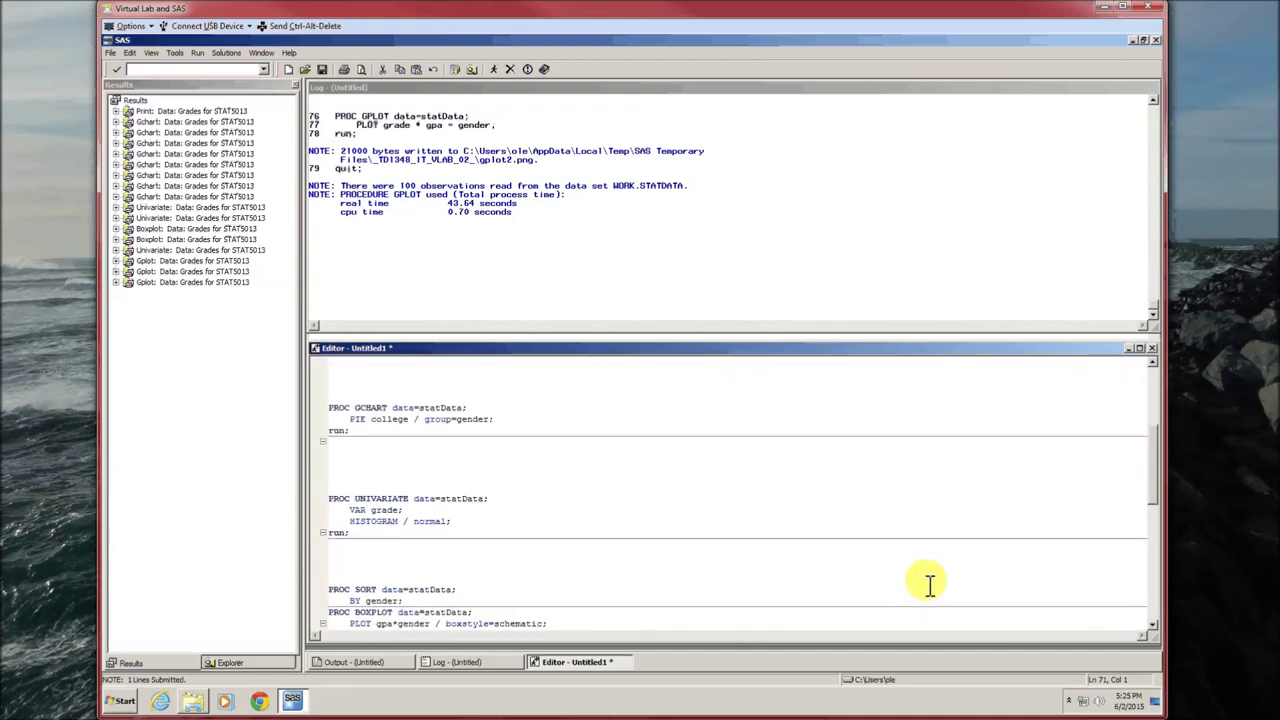